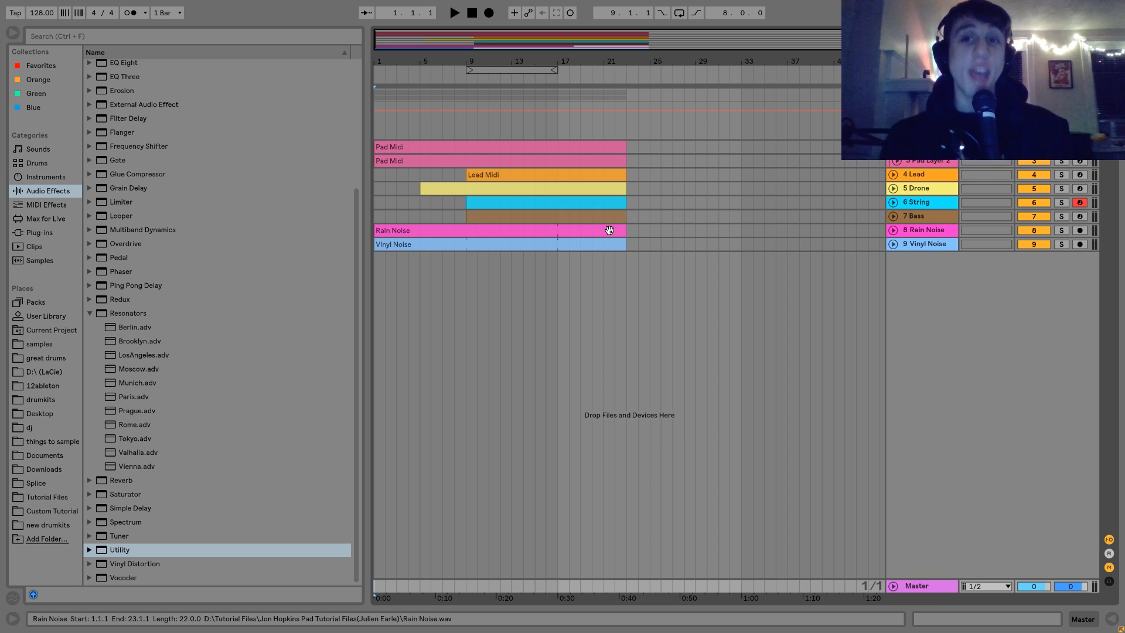
# Solo the Pad group for a short playback and unfold the Pad Layer 1 and Pad Layer 2 tracks.
pyautogui.click(923, 146)
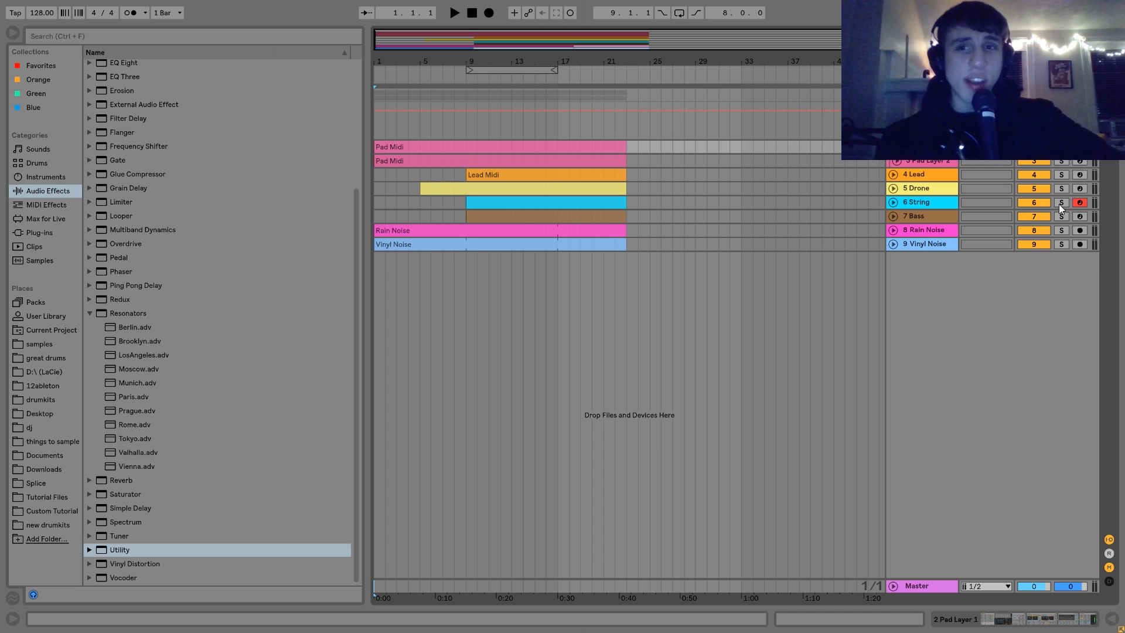
pyautogui.click(1060, 95)
pyautogui.press('space')
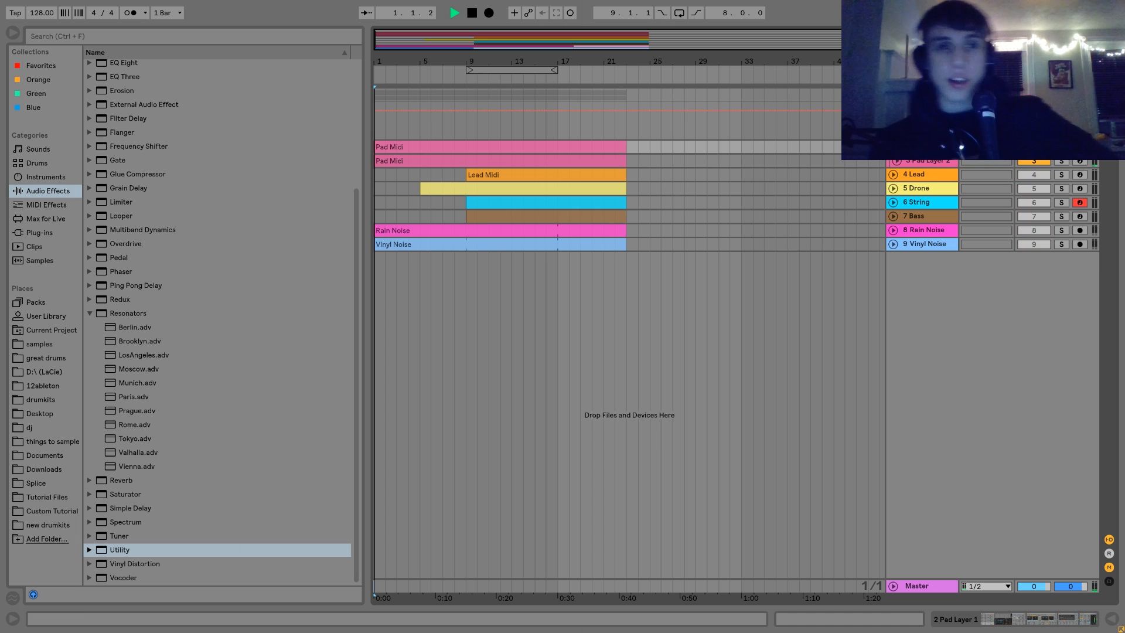
pyautogui.click(895, 146)
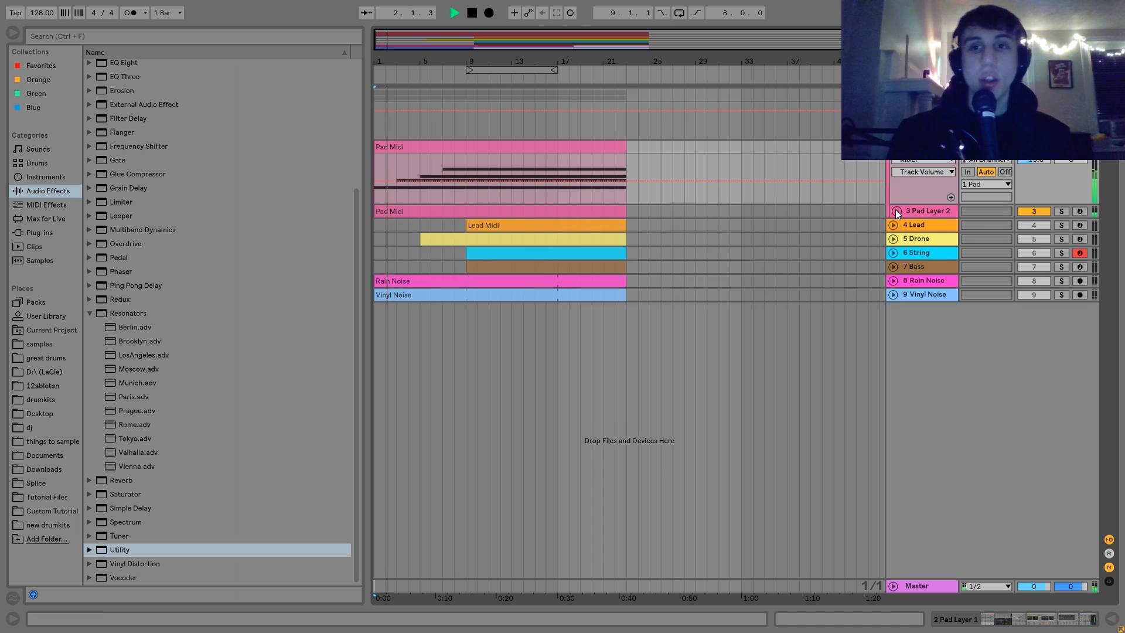
pyautogui.click(895, 212)
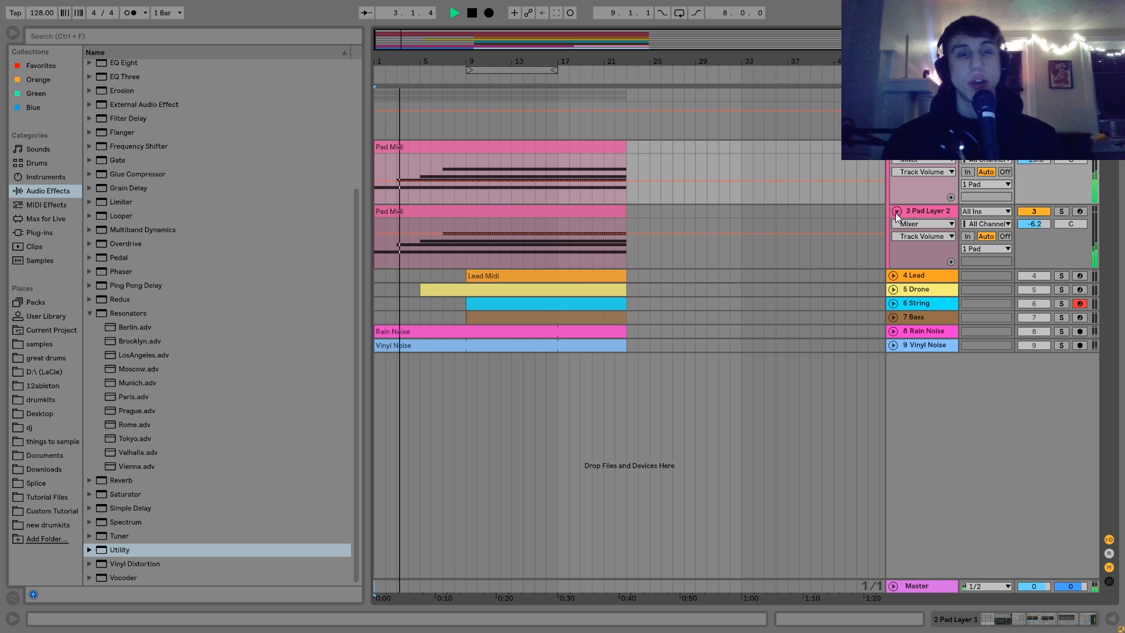
pyautogui.press('space')
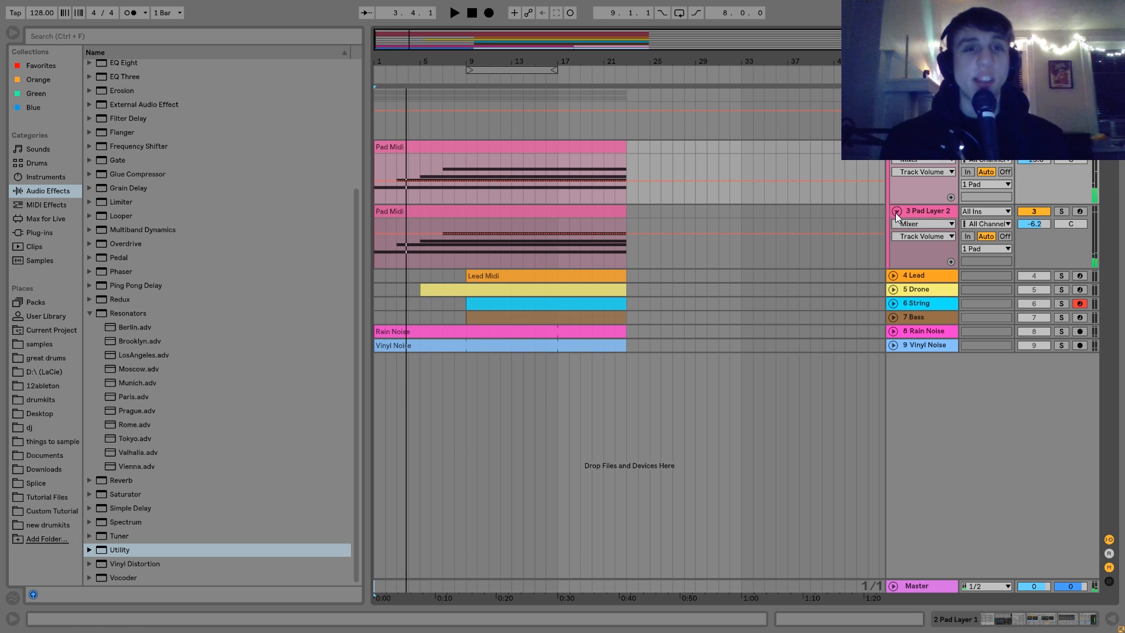
# Play Pad Layer 1 in solo, switch the solo to Pad Layer 2 to compare the sounds, and stop playback.
pyautogui.click(1034, 211)
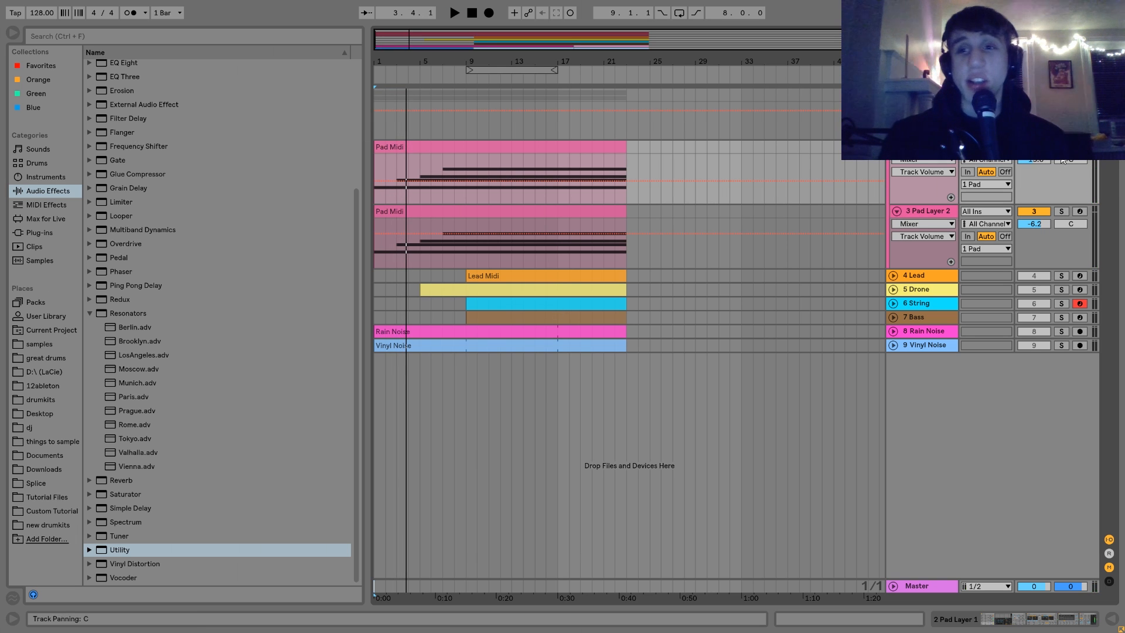
pyautogui.press('space')
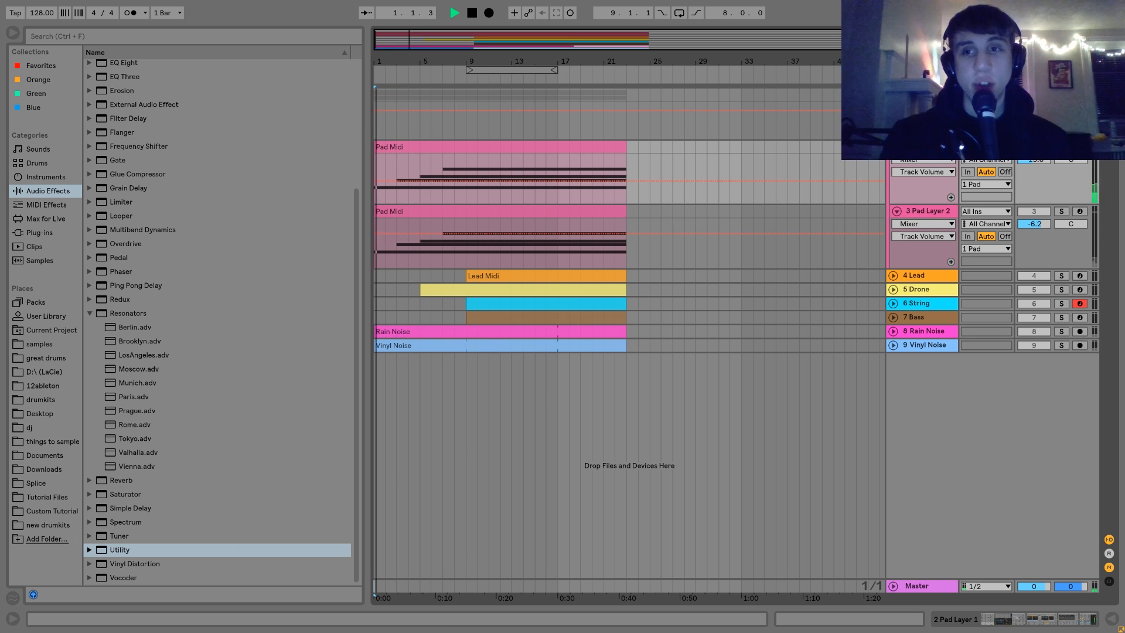
pyautogui.click(1064, 212)
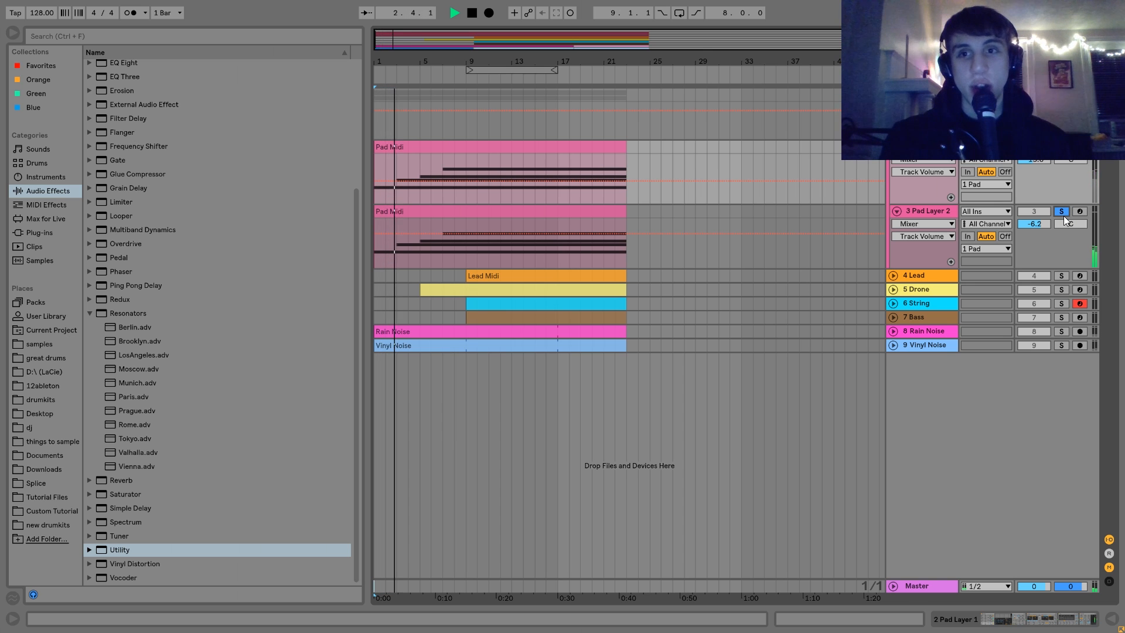
pyautogui.press('space')
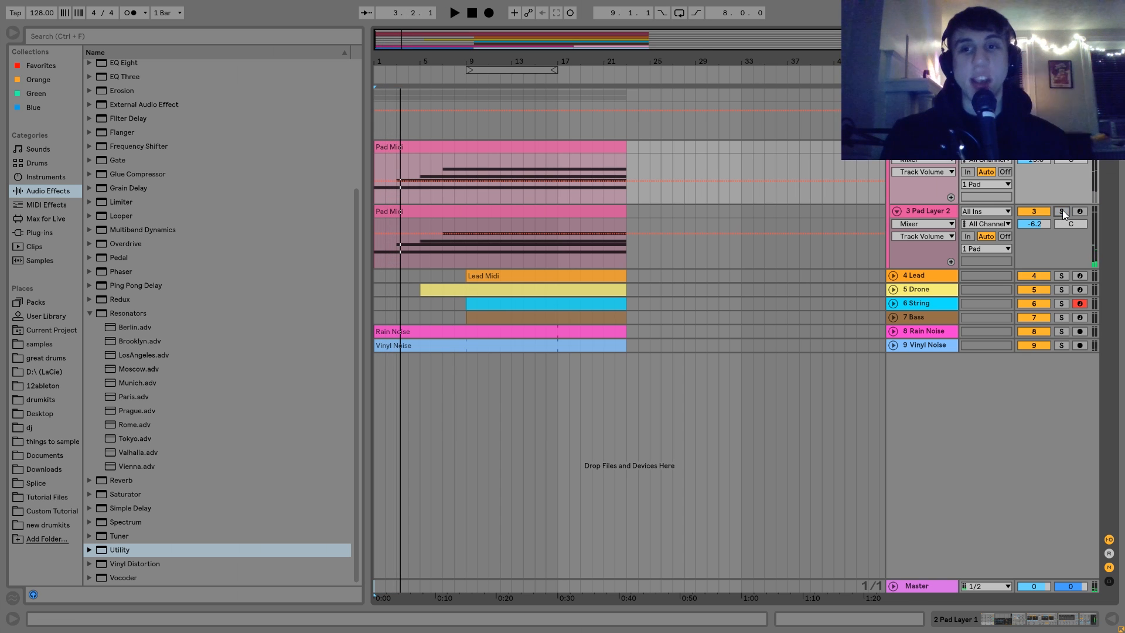
# Open the Pad Midi clip on Pad Layer 2 and audition its D#3, F3, F#3 and G#3 notes one by one.
pyautogui.doubleClick(508, 210)
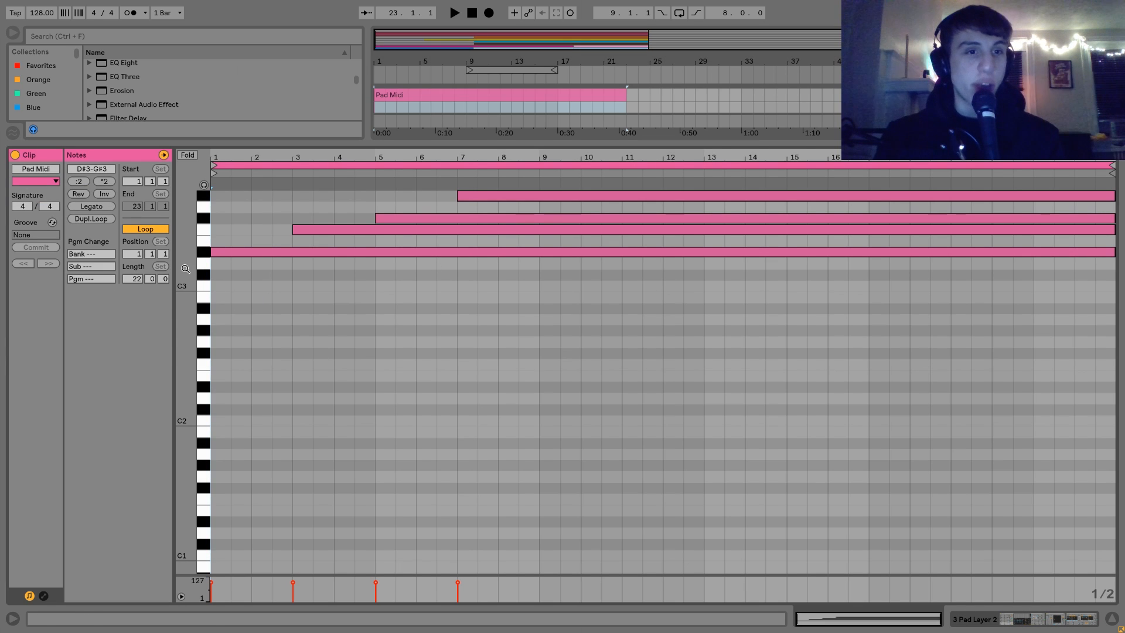
pyautogui.moveTo(188, 269); pyautogui.dragTo(183, 298)
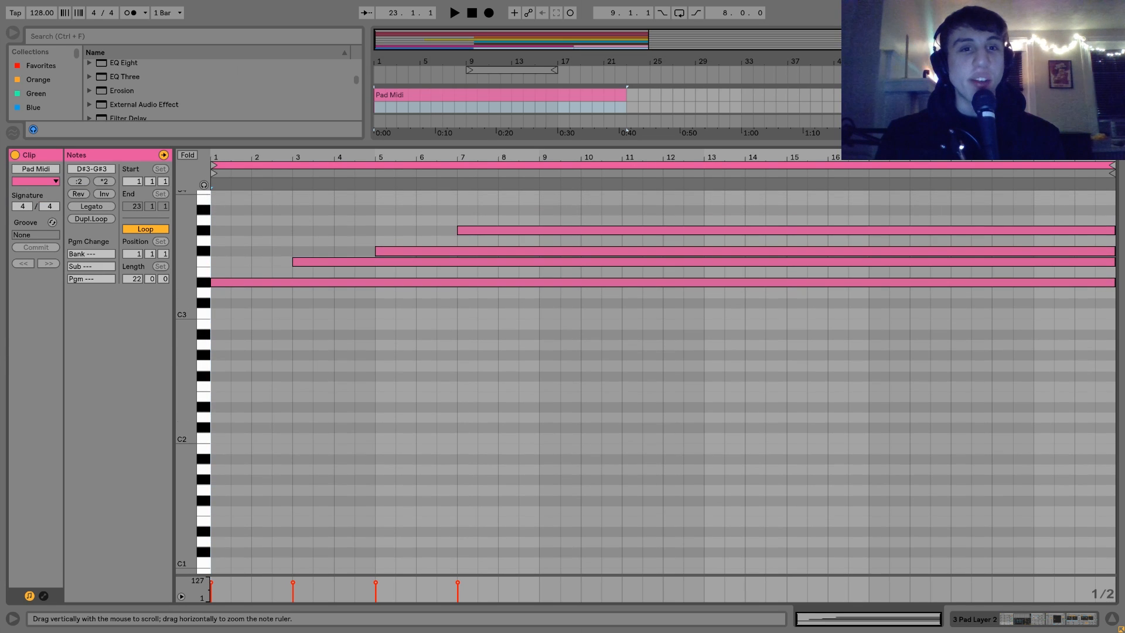
pyautogui.click(239, 286)
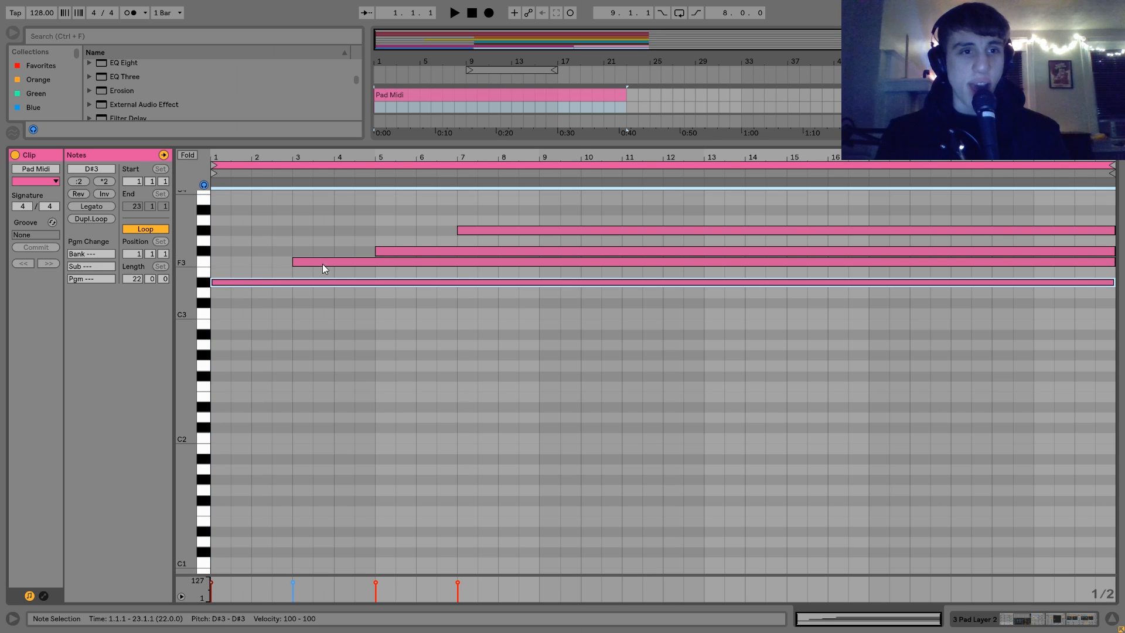
pyautogui.click(342, 261)
pyautogui.click(389, 251)
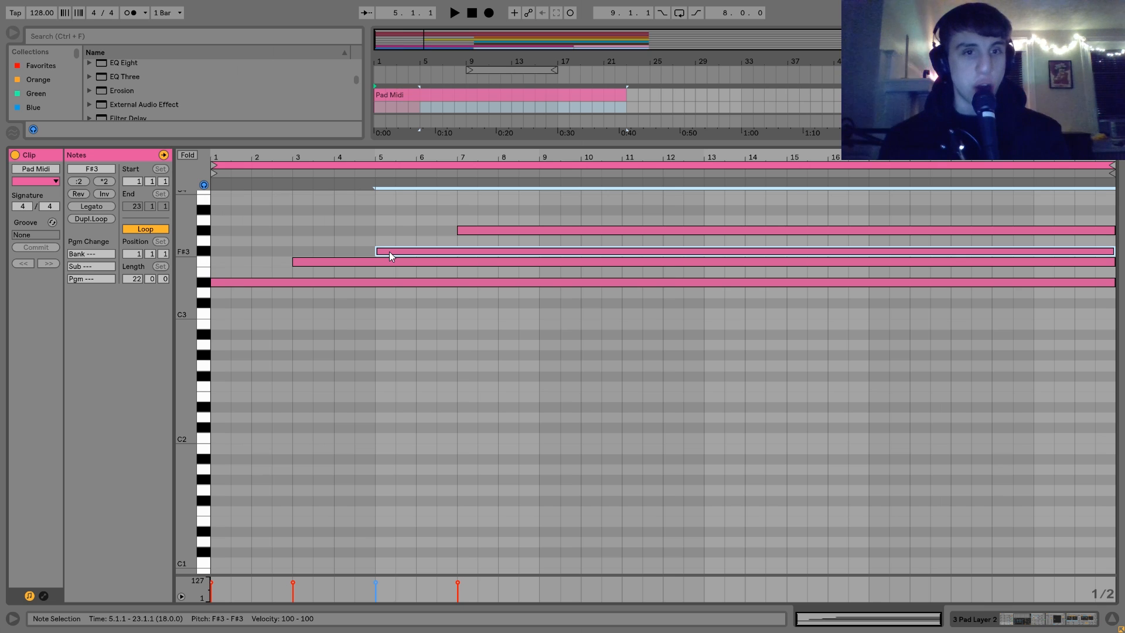
pyautogui.click(474, 230)
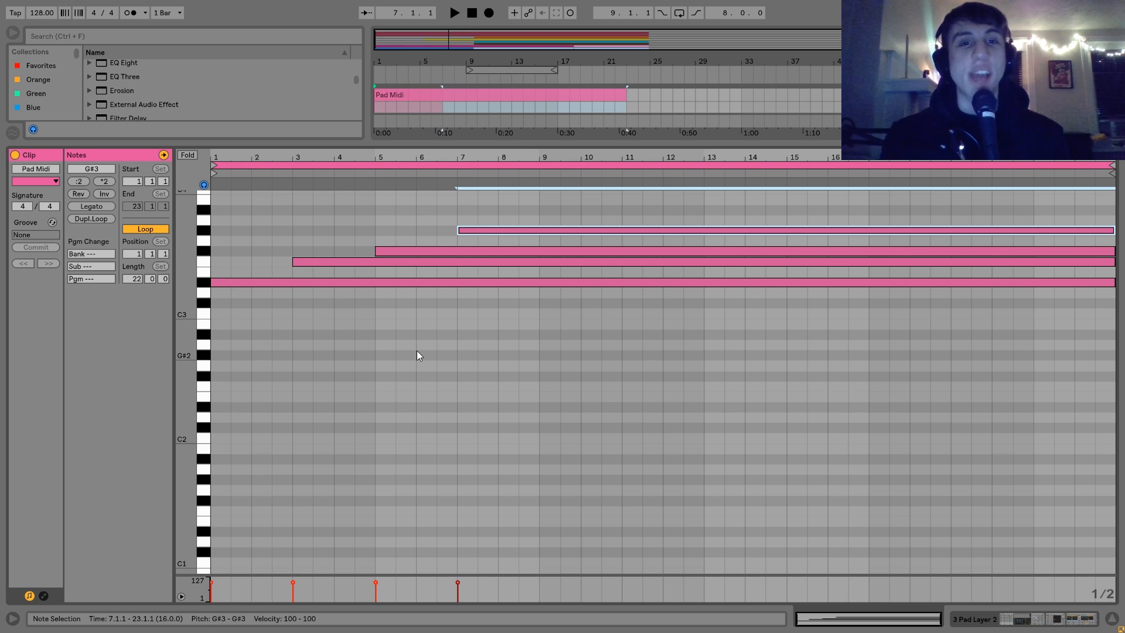
# Try the note starting at bar 7 of the Pad Layer 2 clip two semitones higher, and return it to G#3.
pyautogui.press('Up')
pyautogui.press('Up')
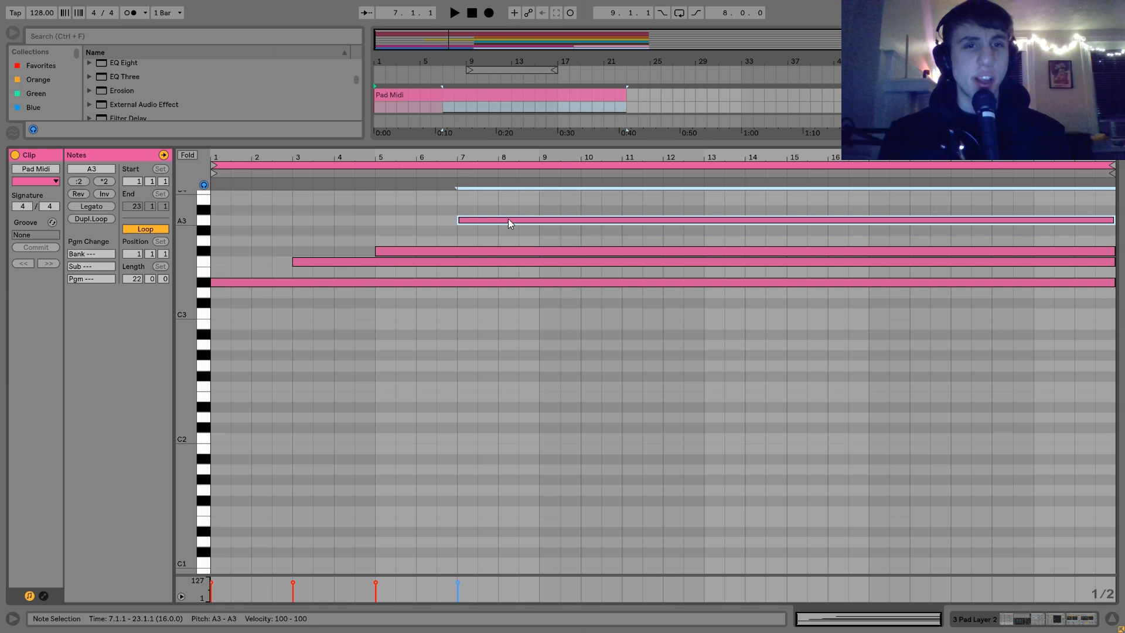
pyautogui.press('Down')
pyautogui.press('Down')
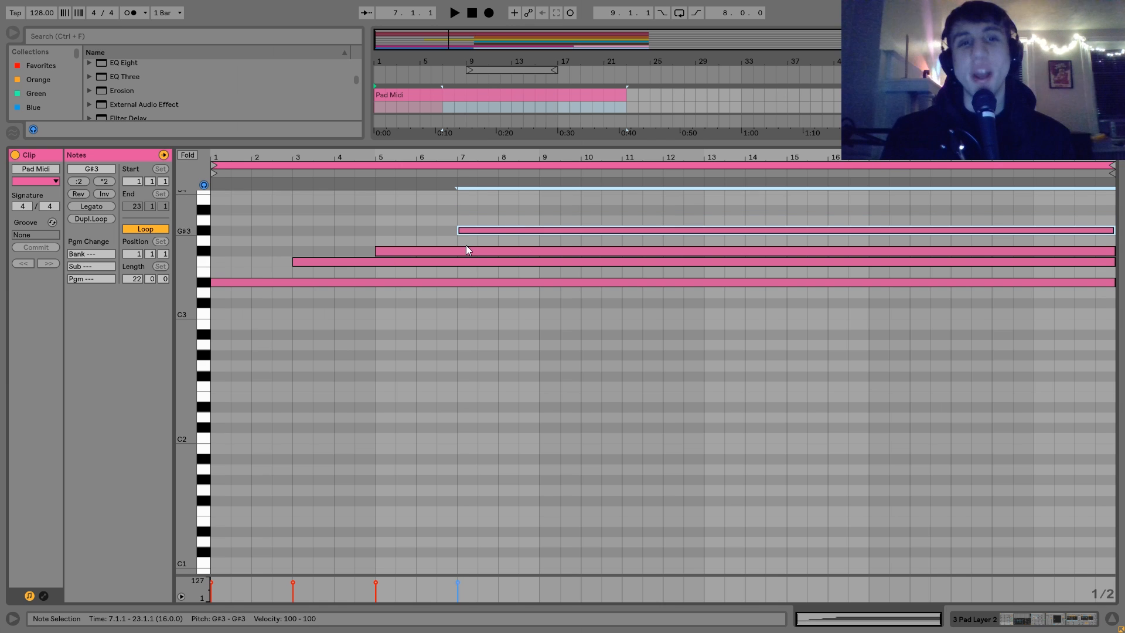
# Play Pad Layer 2 in solo, show its device chain, and release the solo to hear both pad layers together.
pyautogui.press('space')
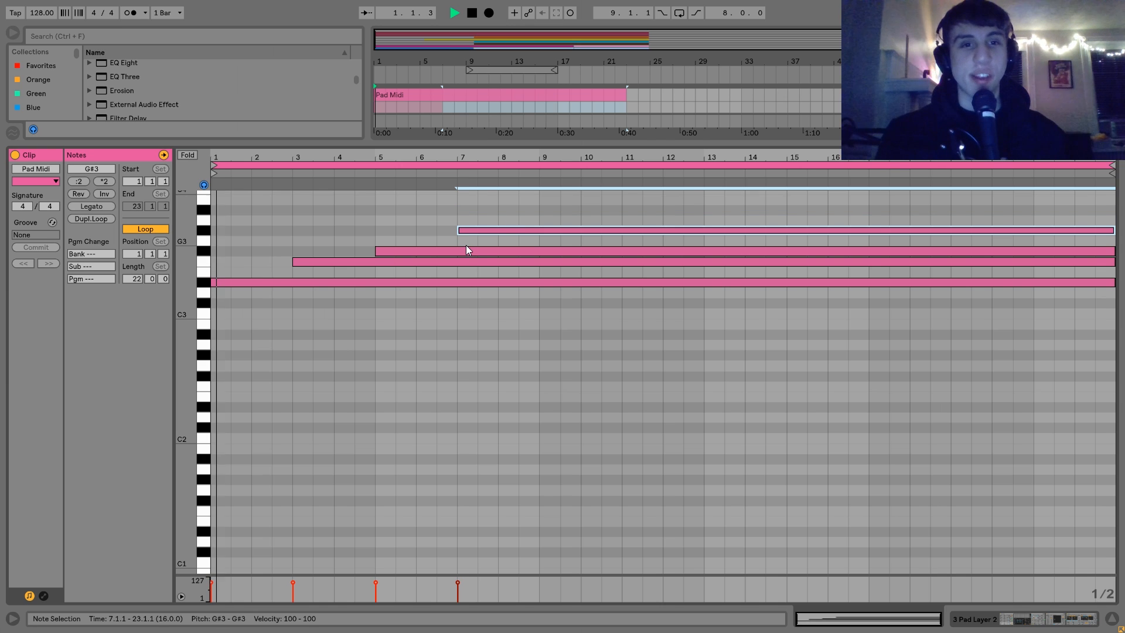
pyautogui.press('space')
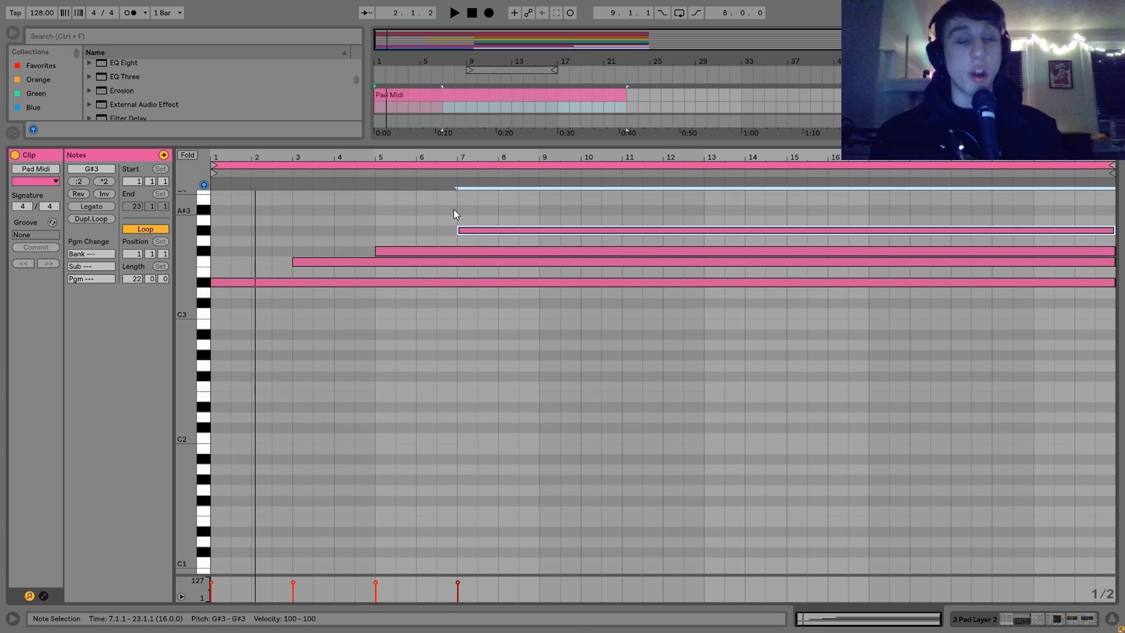
pyautogui.press('space')
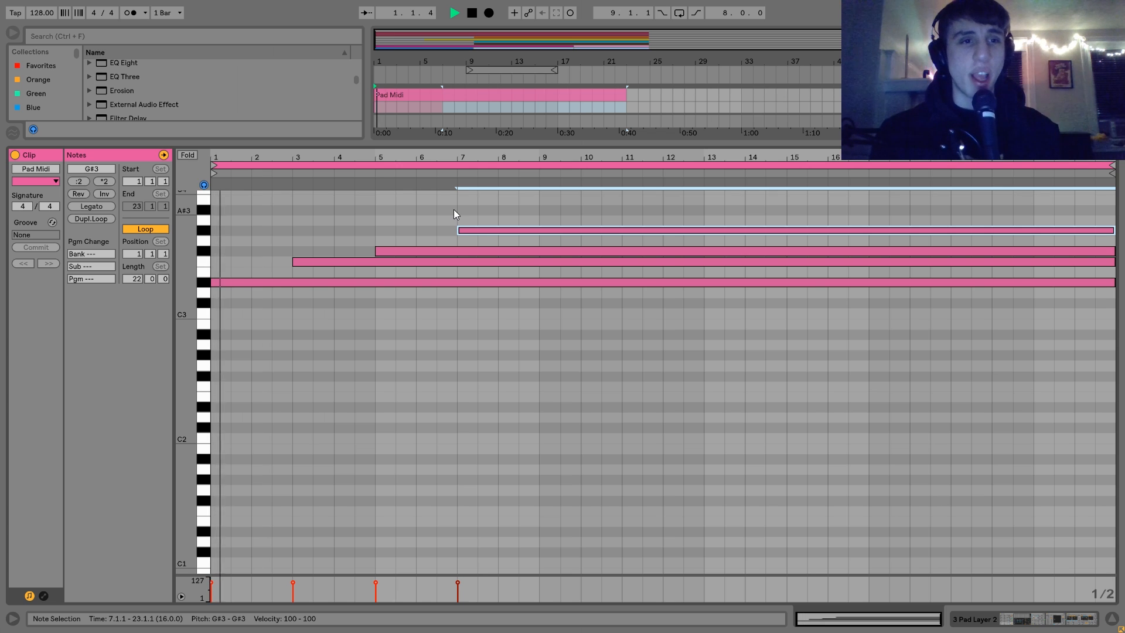
pyautogui.hotkey('shift', 'Tab')
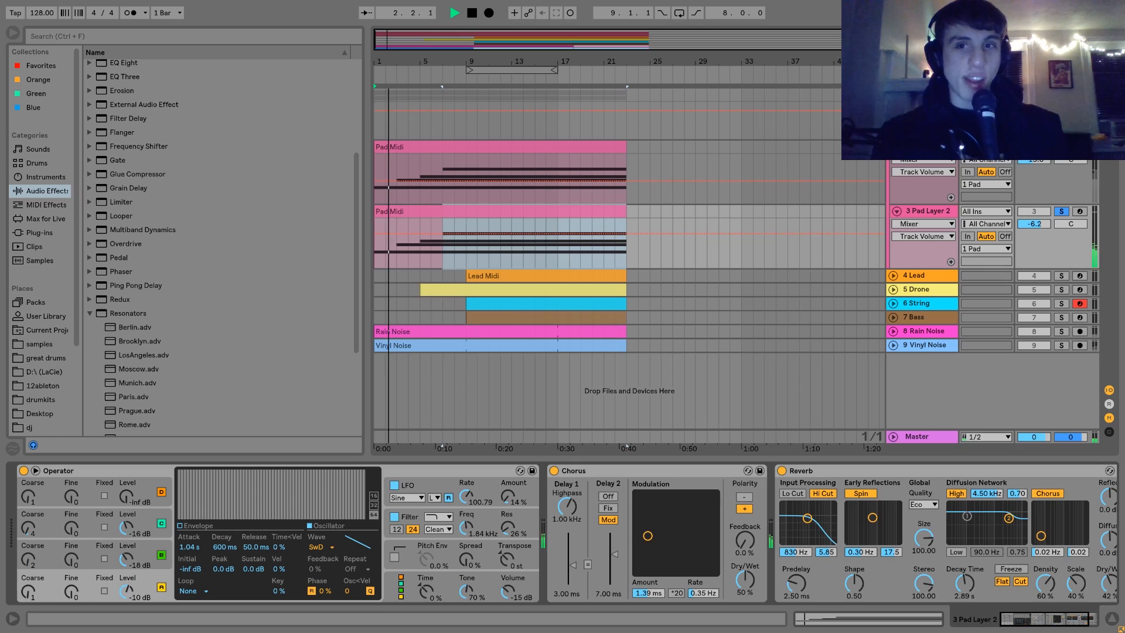
pyautogui.click(1061, 211)
pyautogui.click(1034, 211)
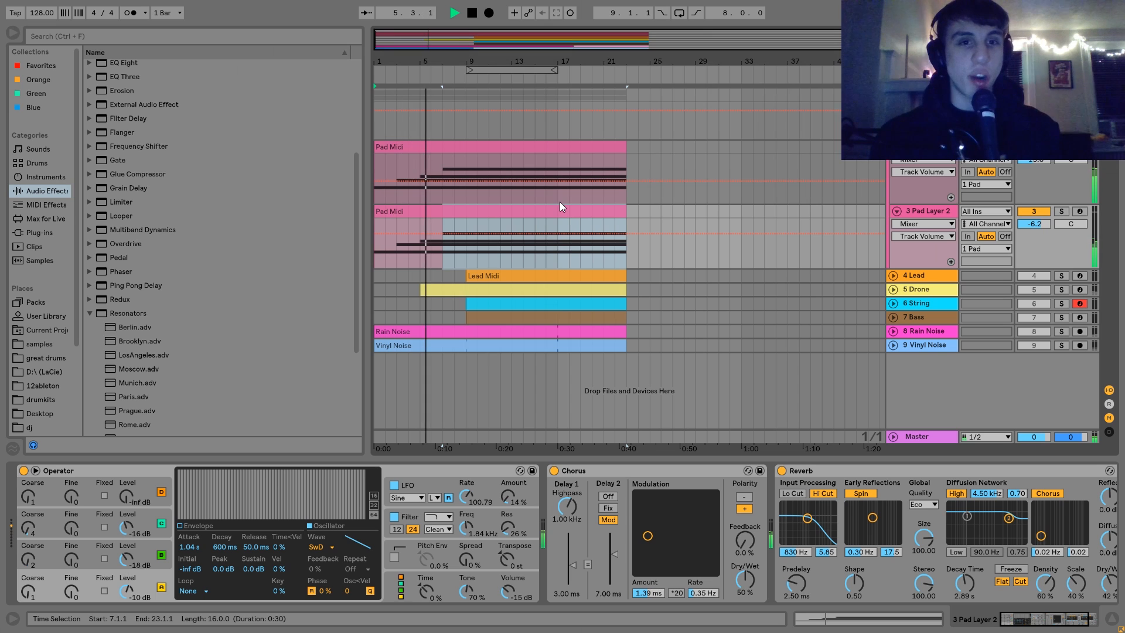
# Open the Pad Midi clip on Pad Layer 1, try its bar 7 note at A#3, and return it to G#3.
pyautogui.doubleClick(515, 148)
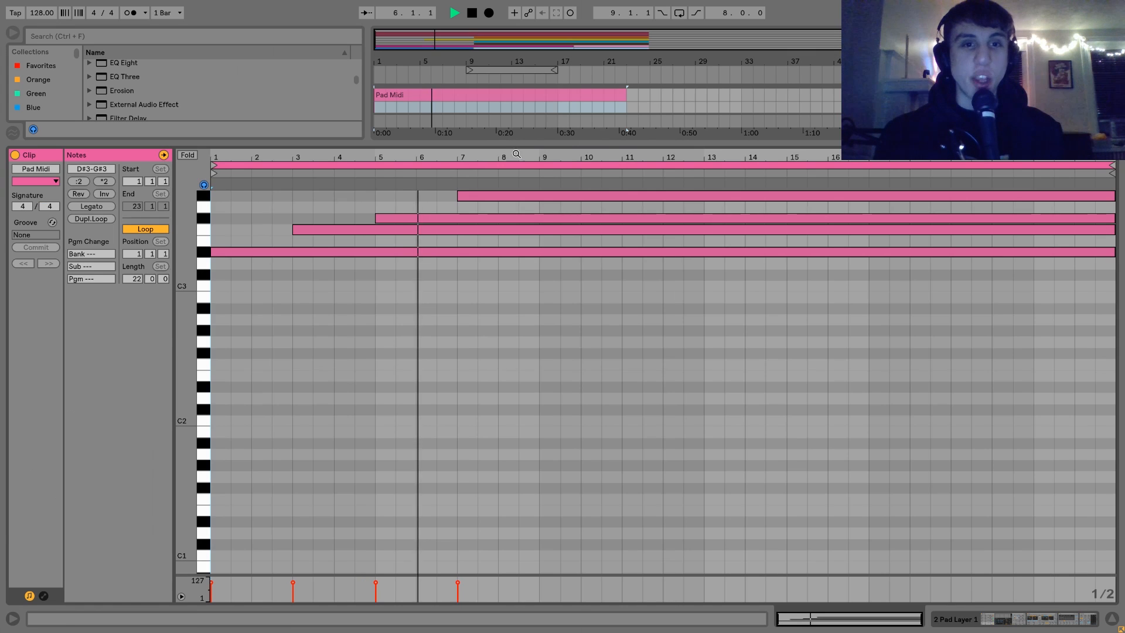
pyautogui.press('space')
pyautogui.click(480, 195)
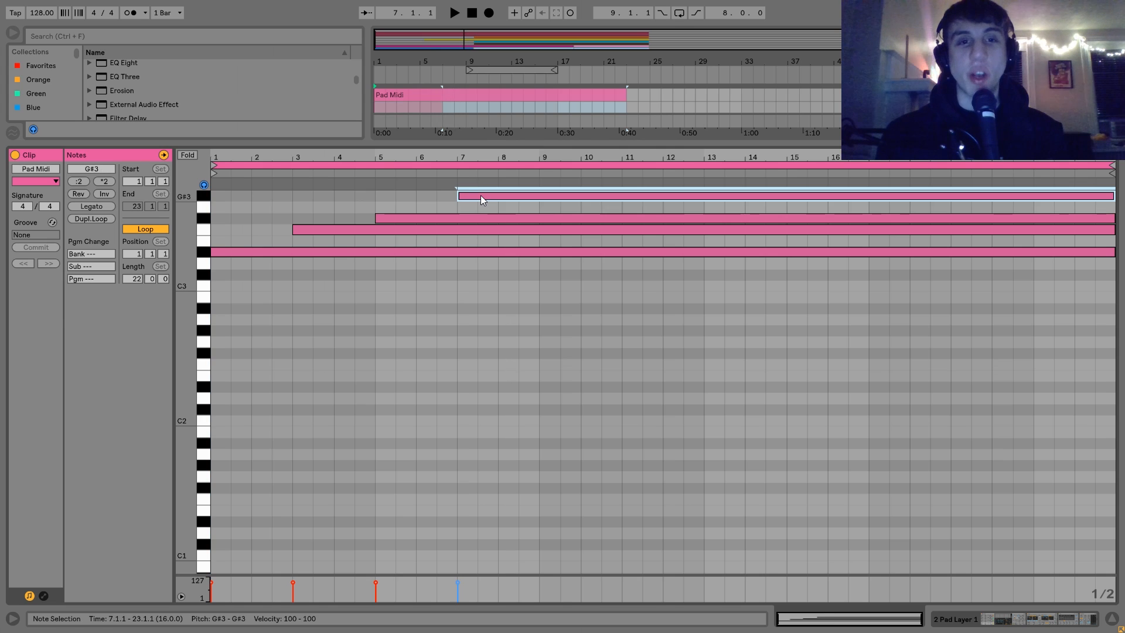
pyautogui.press('Up')
pyautogui.press('Up')
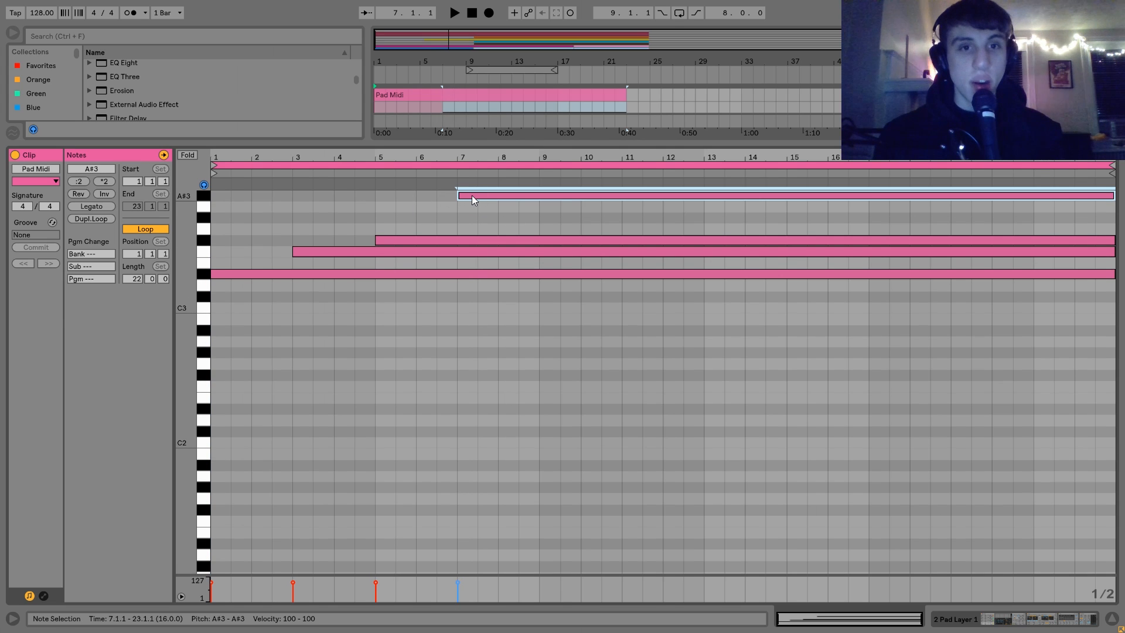
pyautogui.press('Down')
pyautogui.press('Down')
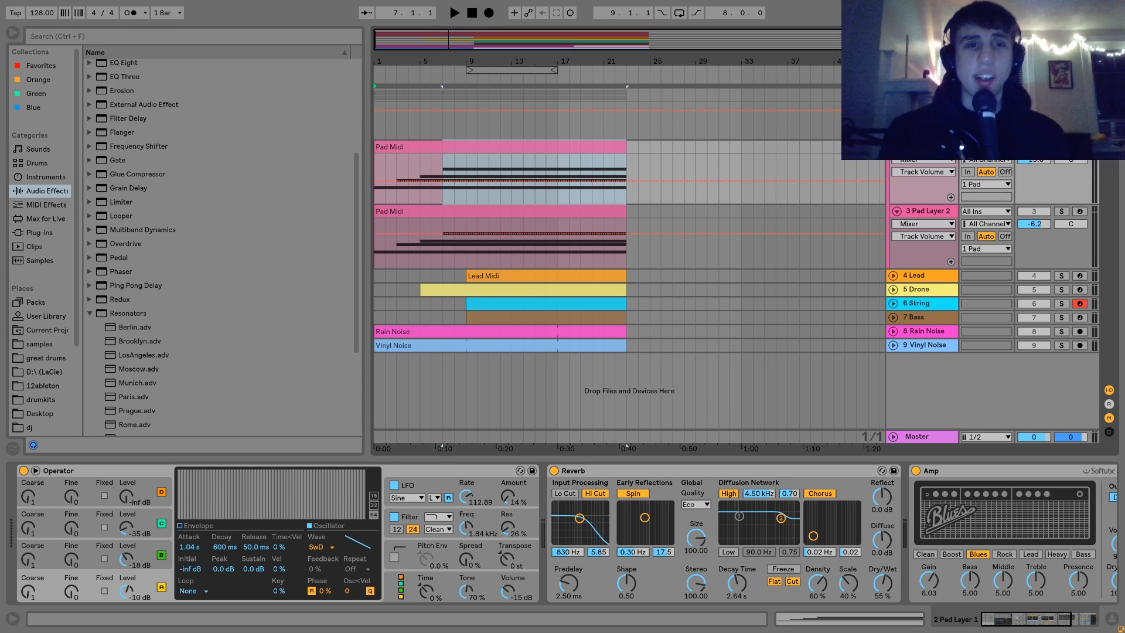
# Listen to the pad briefly and examine the oscillator A, B and C, filter and LFO settings of Pad Layer 1's Operator.
pyautogui.press('space')
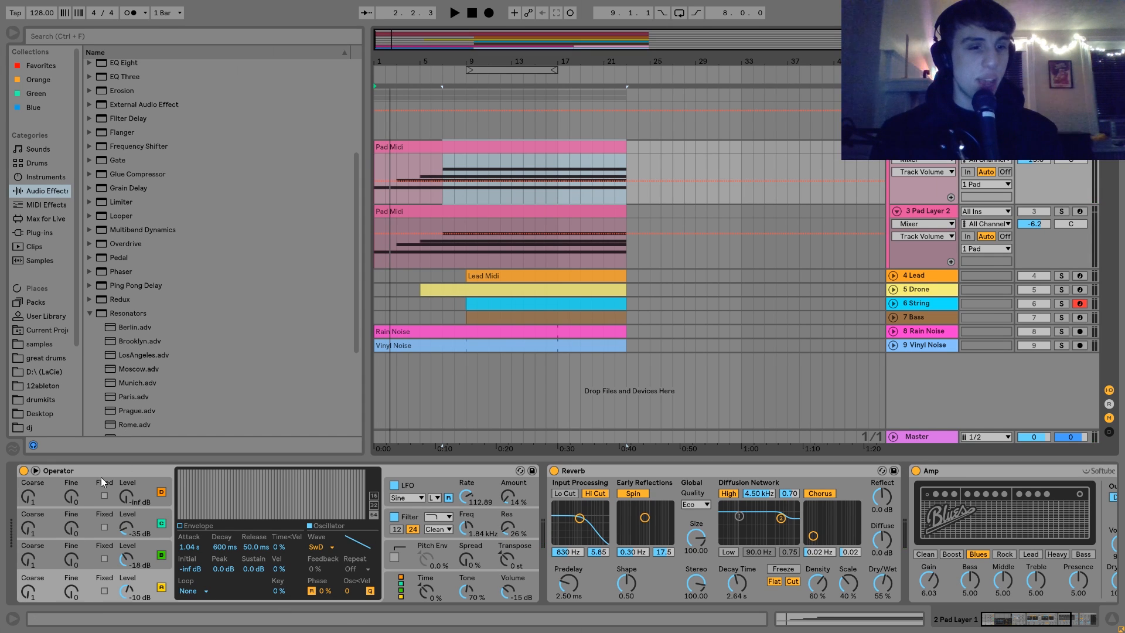
pyautogui.click(155, 583)
pyautogui.click(151, 546)
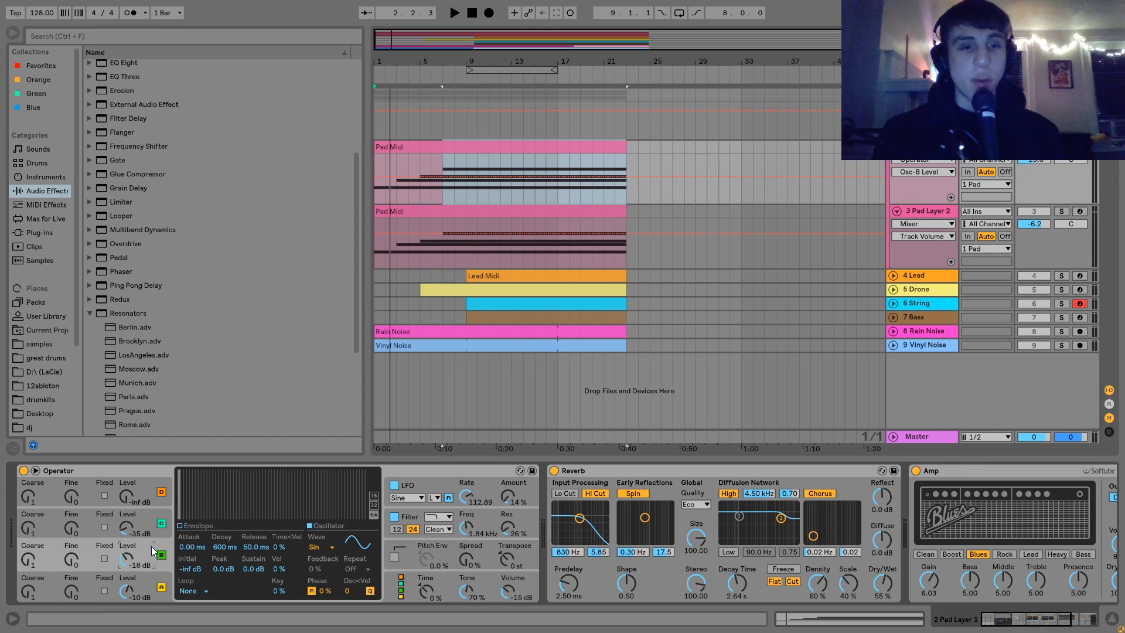
pyautogui.click(150, 515)
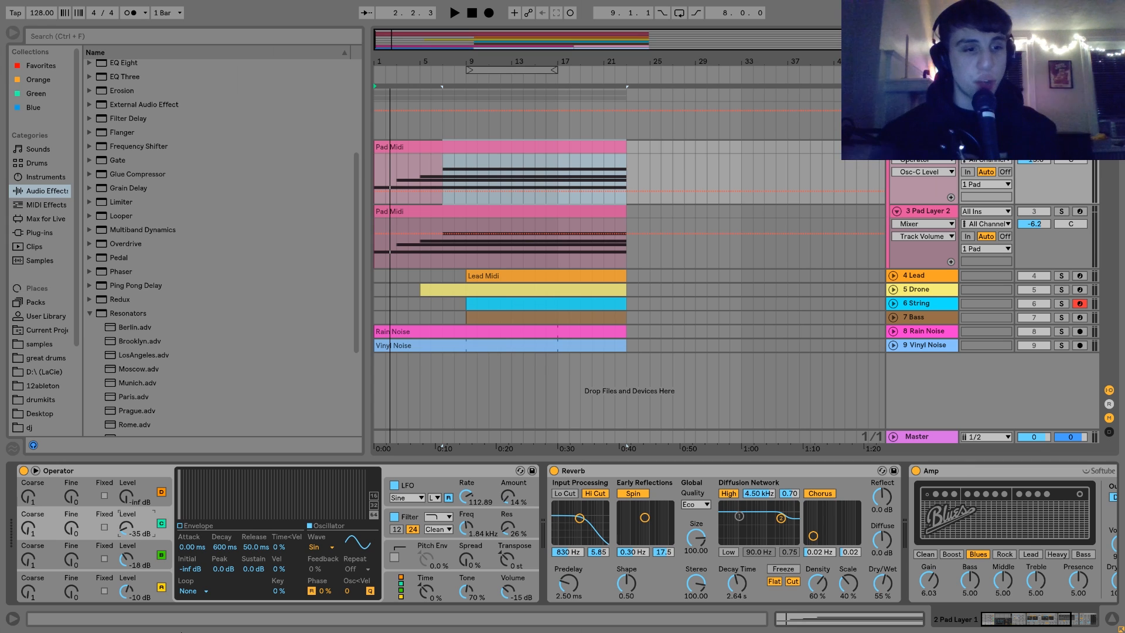
pyautogui.click(408, 523)
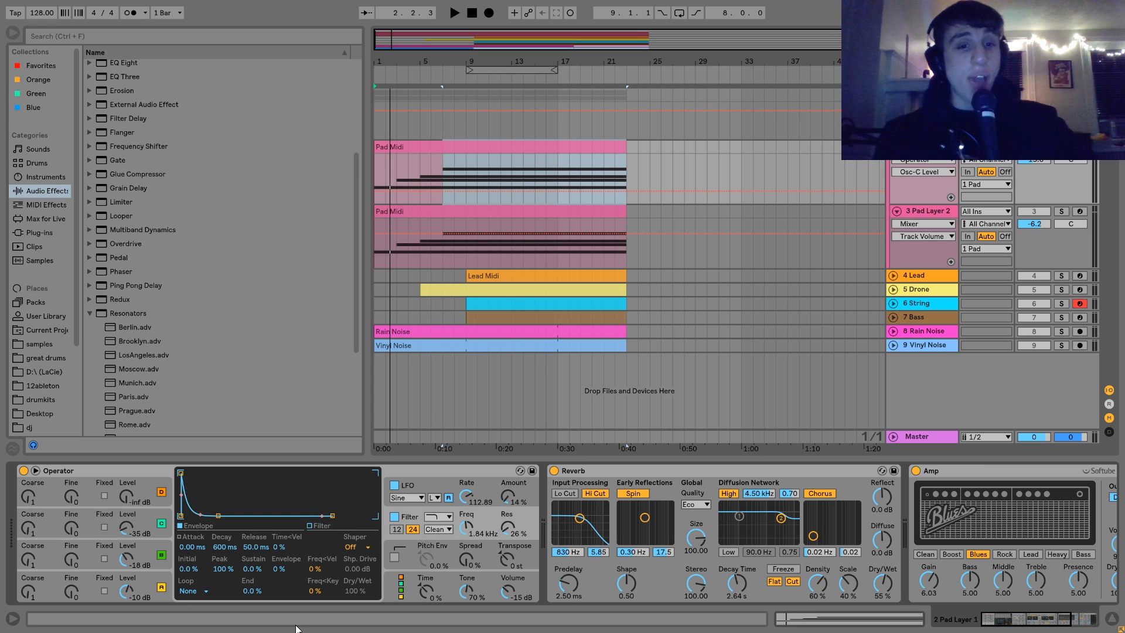
pyautogui.click(423, 484)
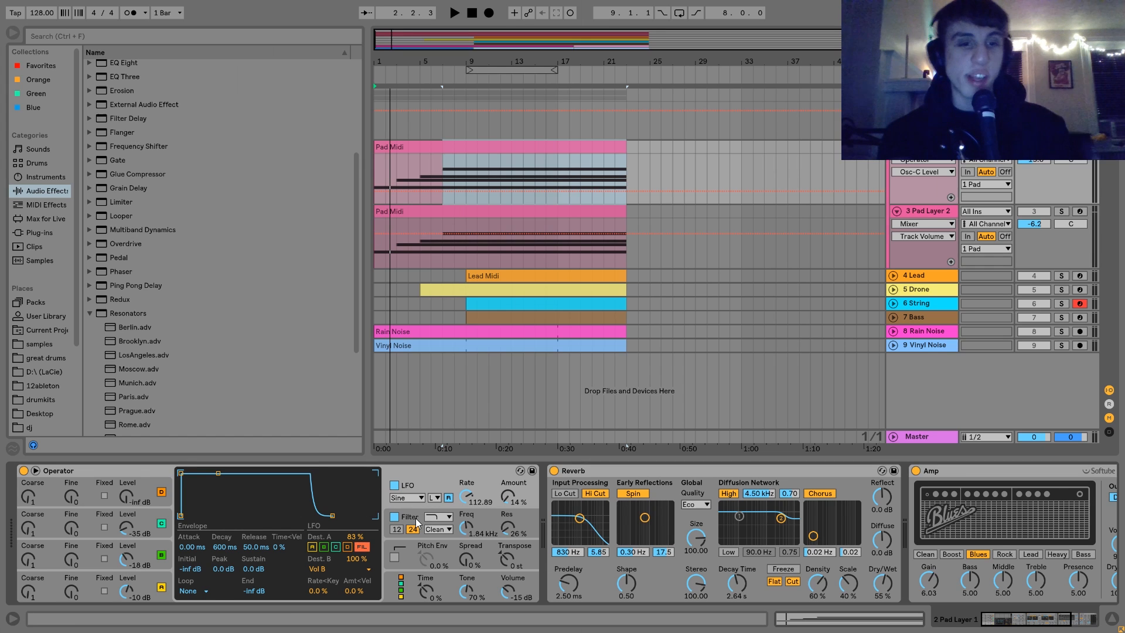
# Compare playback of Pad Layer 1 with Operator's LFO off and on, and select the LFO Rate control.
pyautogui.click(394, 485)
pyautogui.press('space')
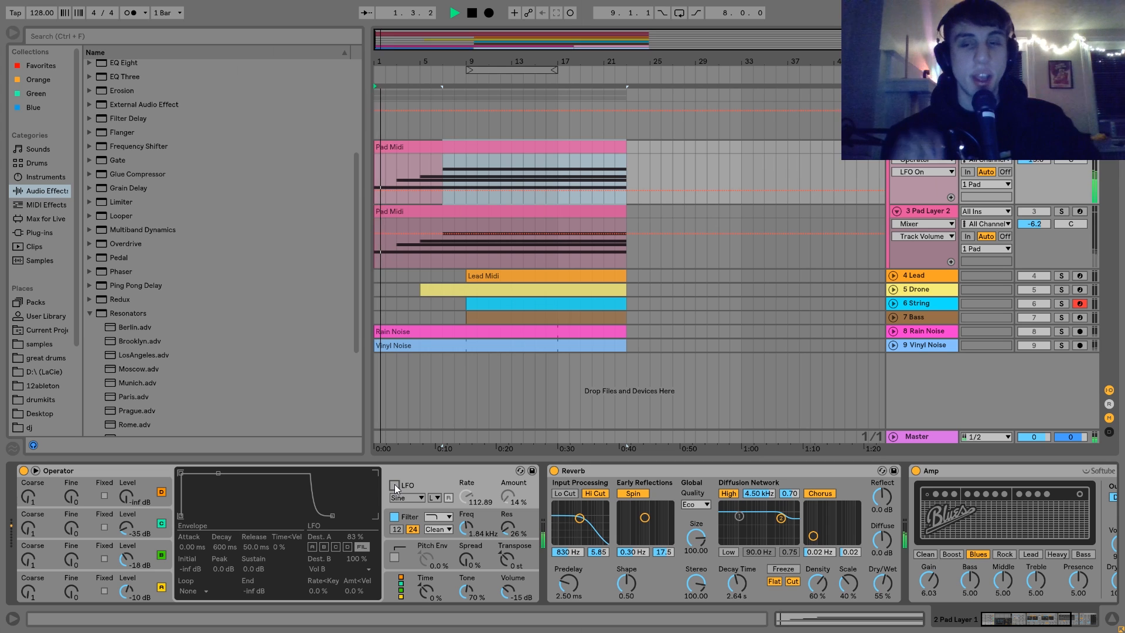
pyautogui.click(395, 485)
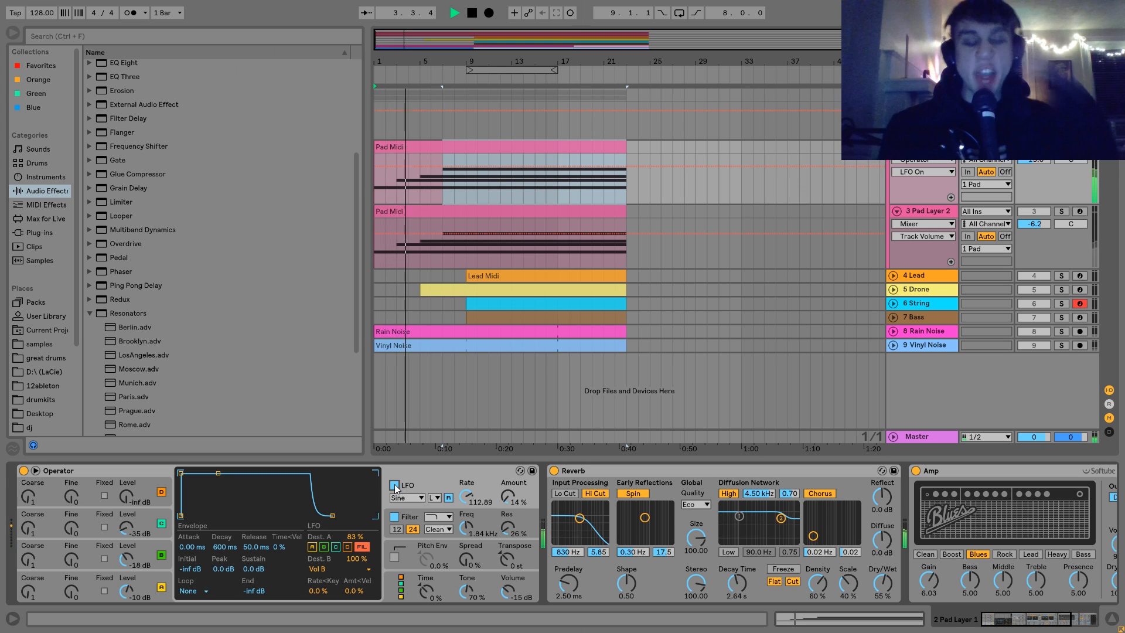
pyautogui.press('space')
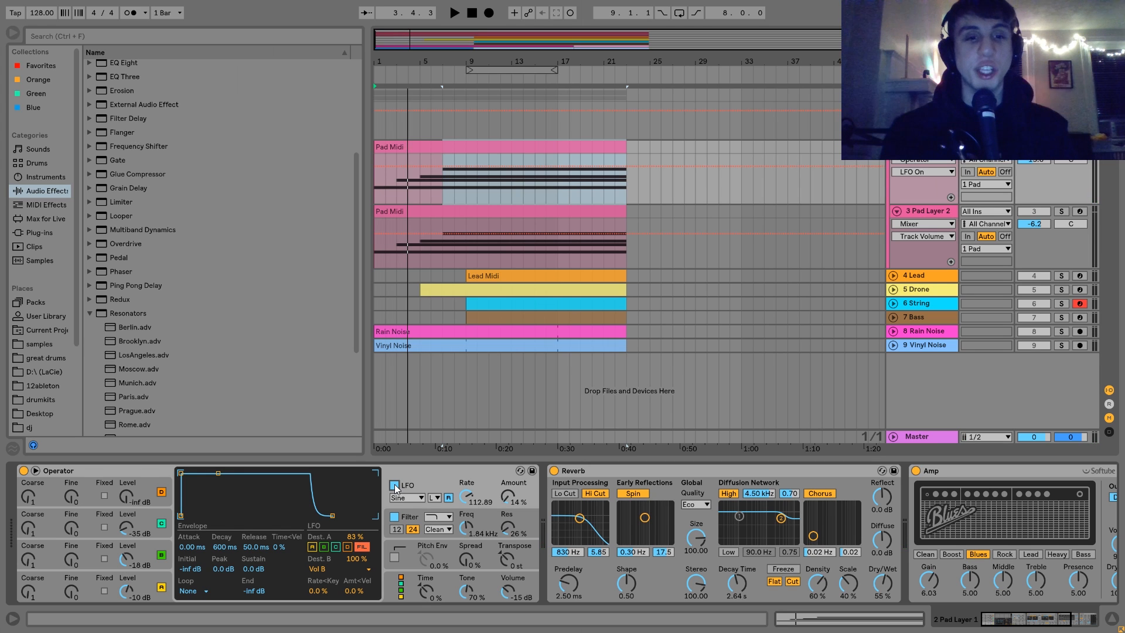
pyautogui.press('space')
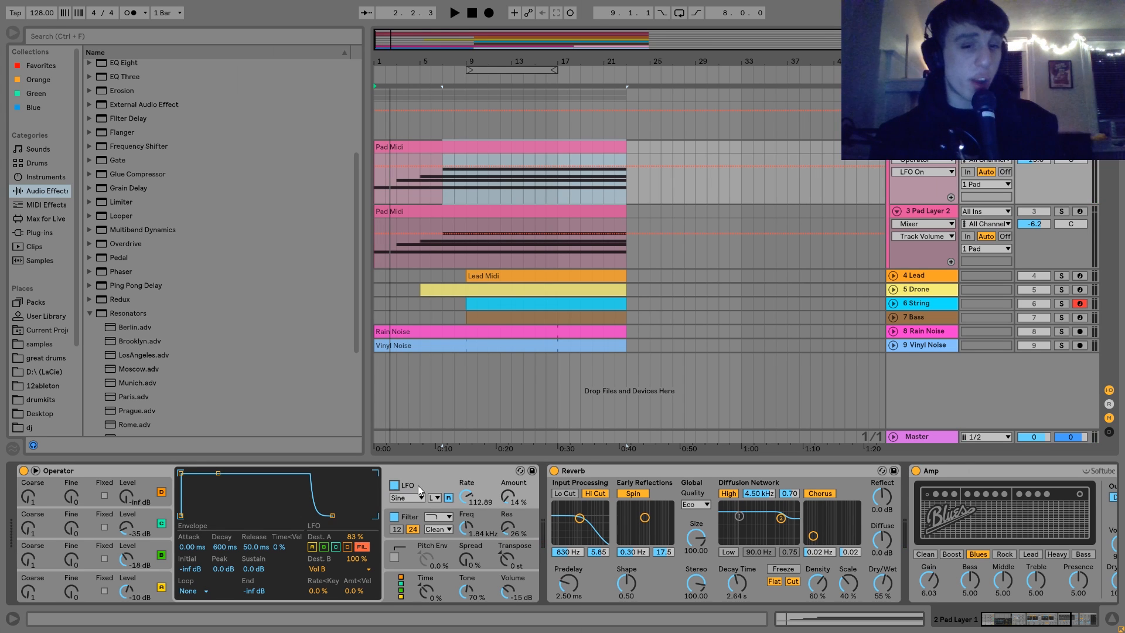
pyautogui.click(472, 501)
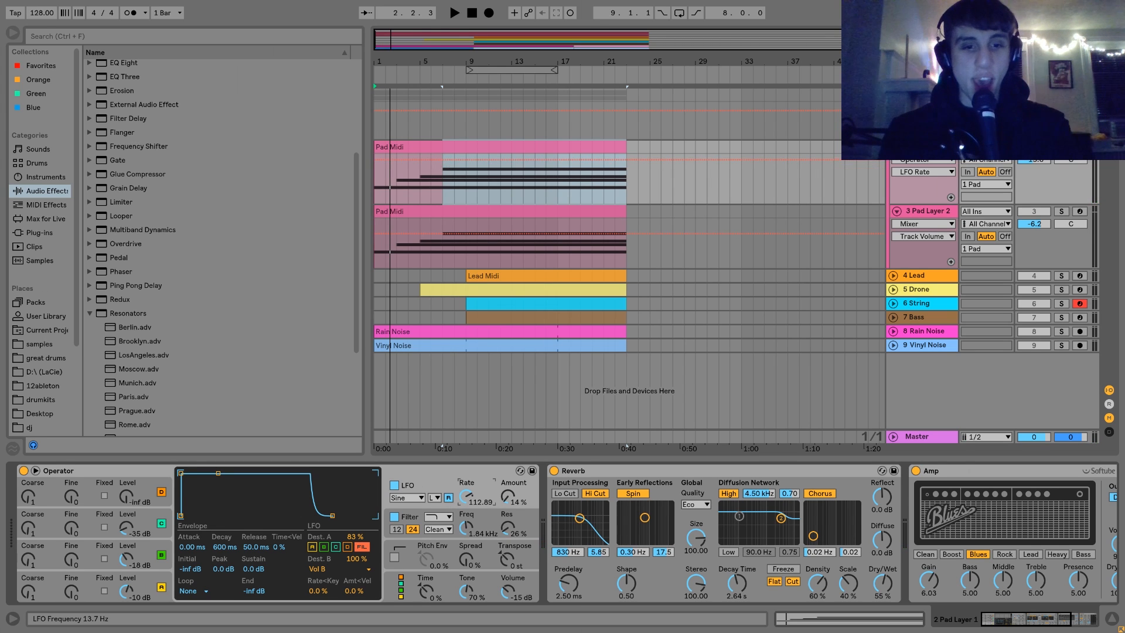
# Play Pad Layer 1 at lower Operator LFO Rate values, return the Rate to 112.89, and listen again.
pyautogui.press('space')
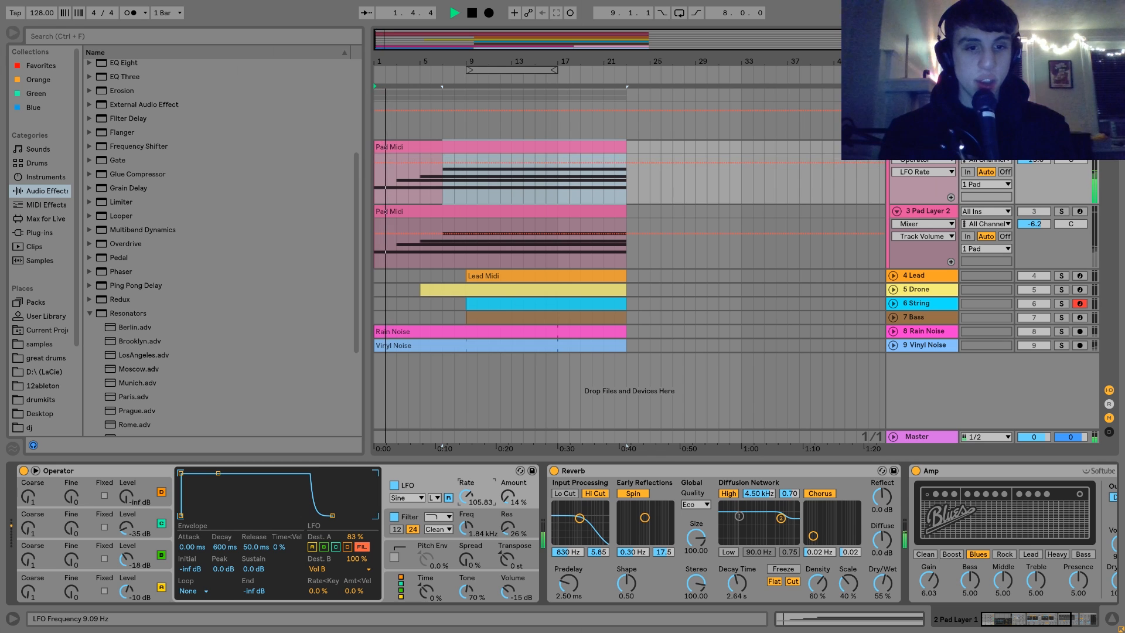
pyautogui.press('space')
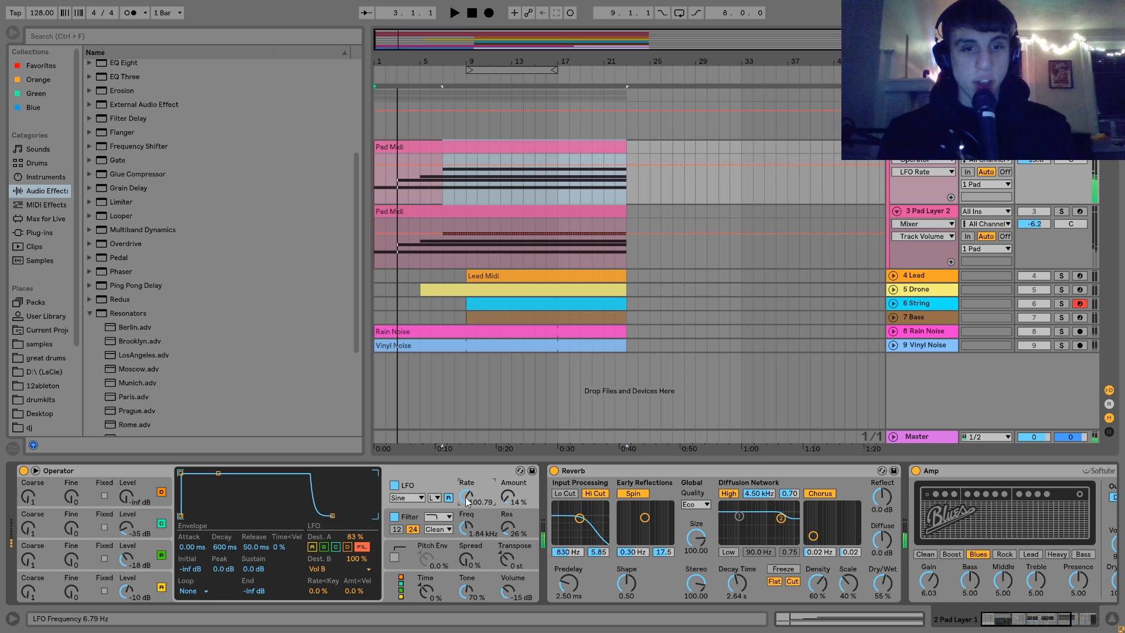
pyautogui.moveTo(467, 502); pyautogui.dragTo(467, 494)
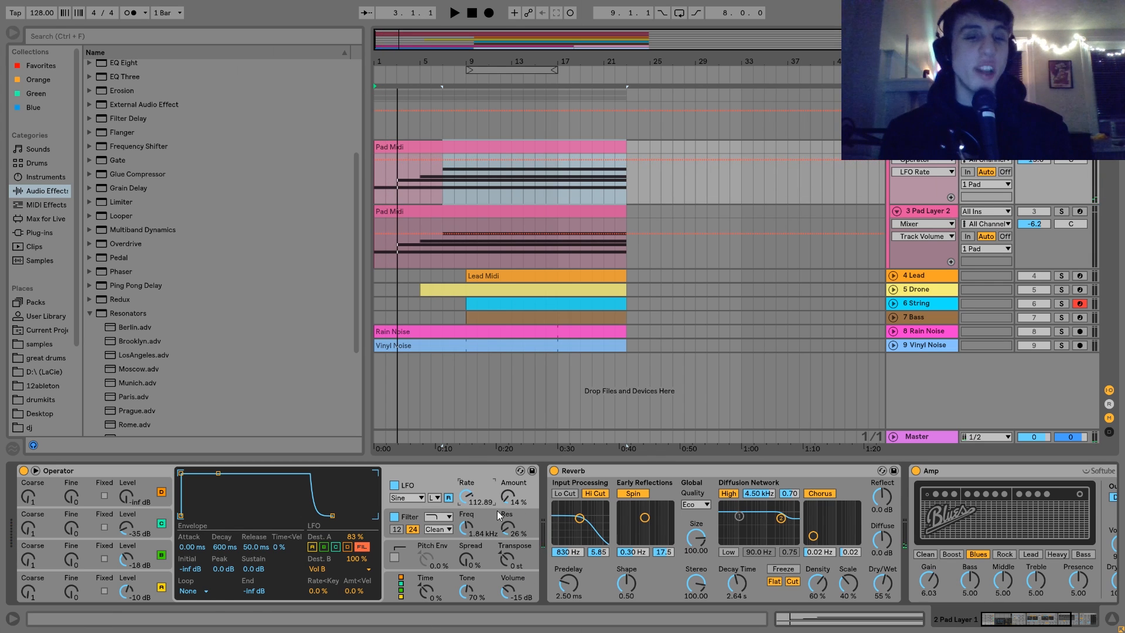
pyautogui.press('space')
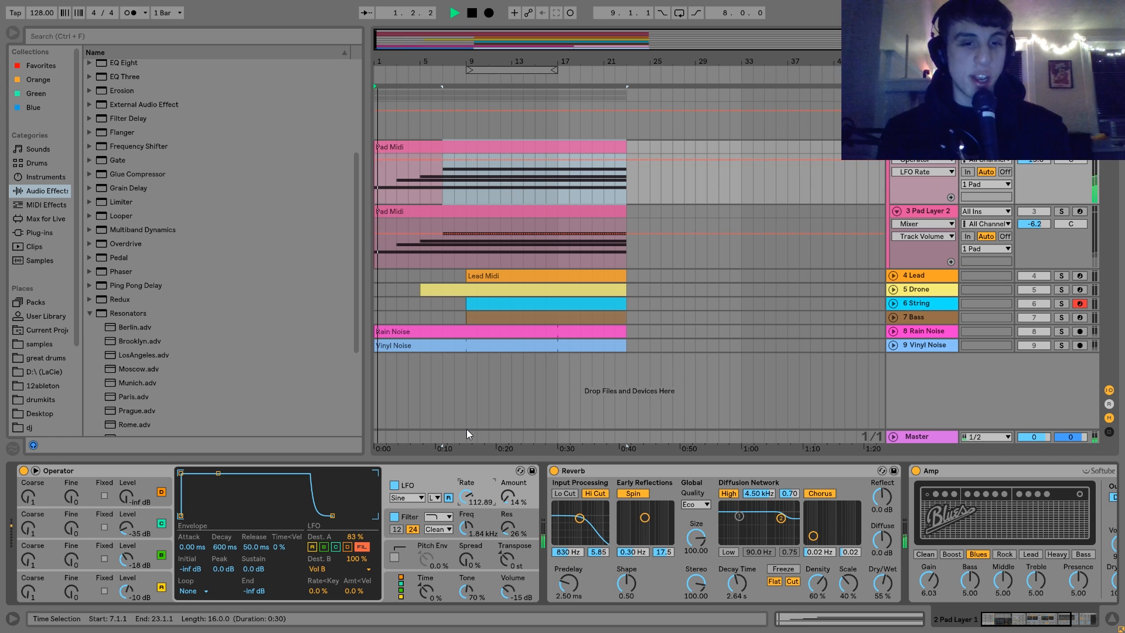
pyautogui.press('space')
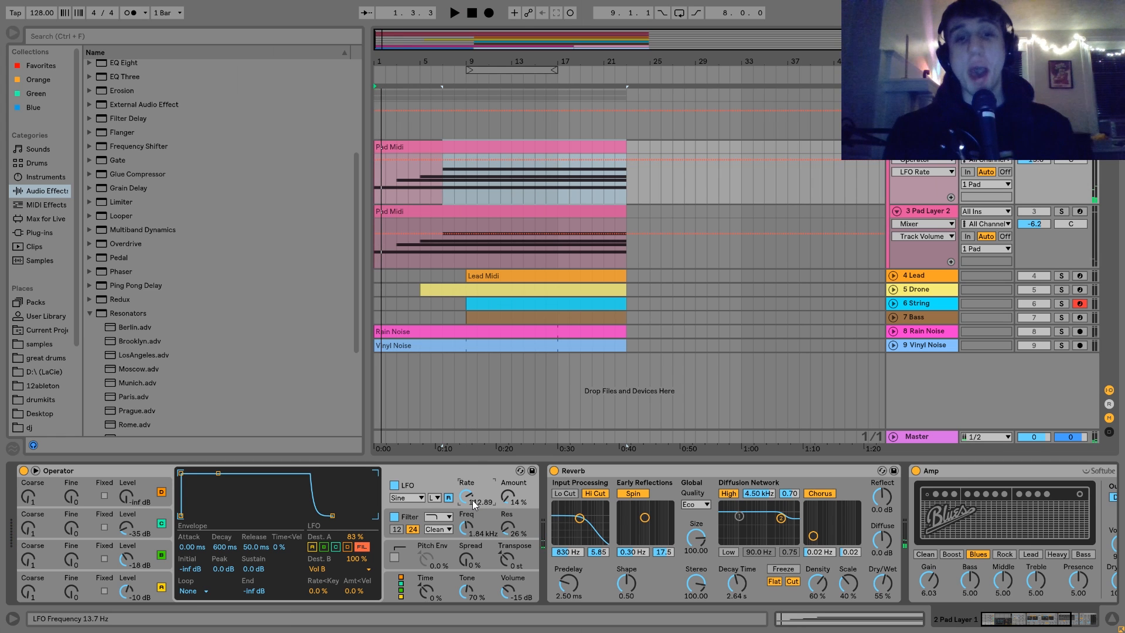
# Compare playback of Pad Layer 1 with the Amp effect off and on.
pyautogui.hscroll(2, 473, 503)
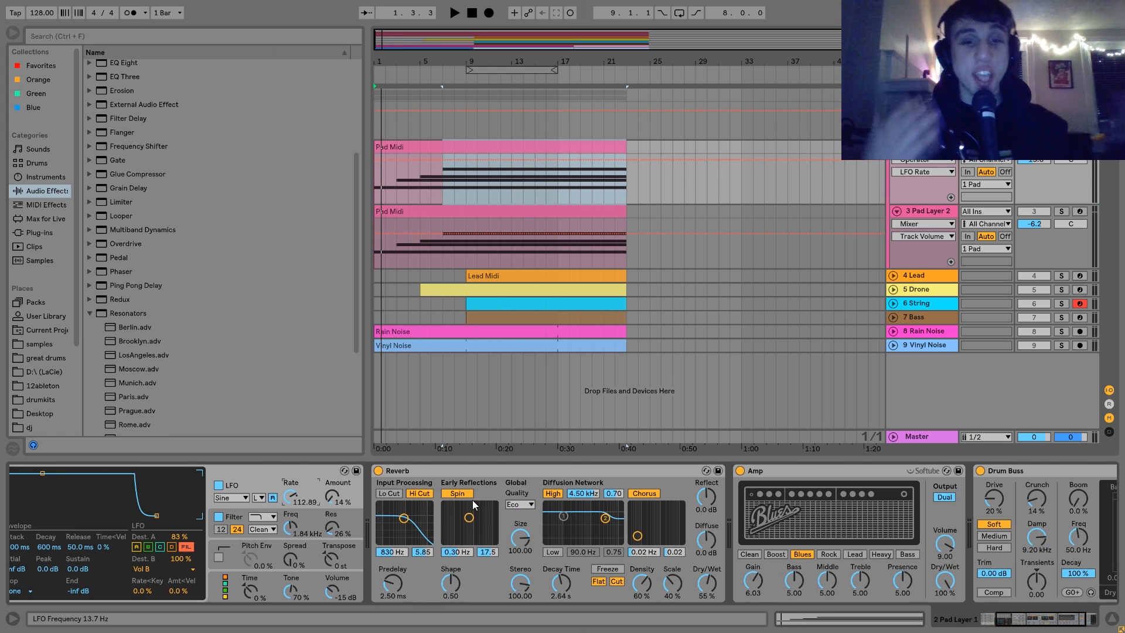
pyautogui.hscroll(1, 472, 500)
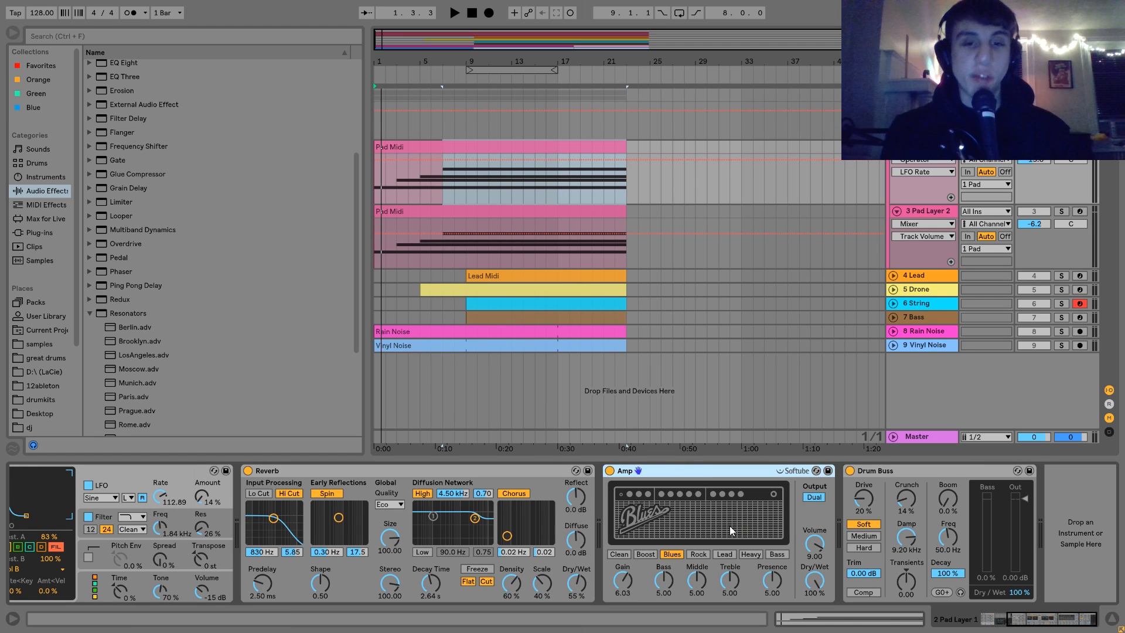
pyautogui.click(609, 470)
pyautogui.press('space')
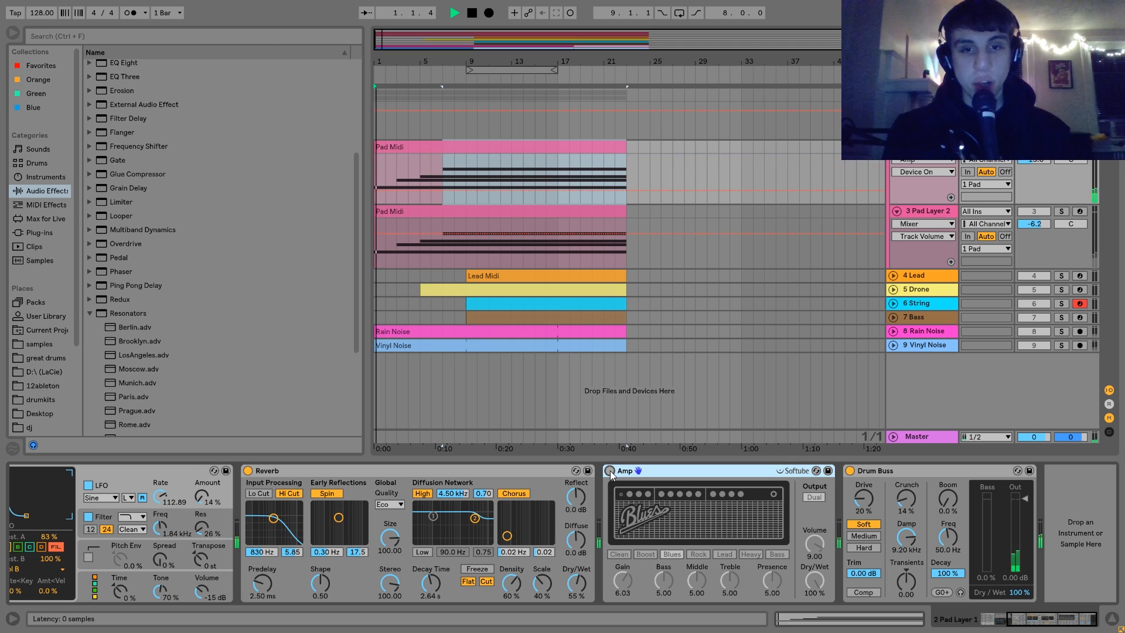
pyautogui.click(609, 471)
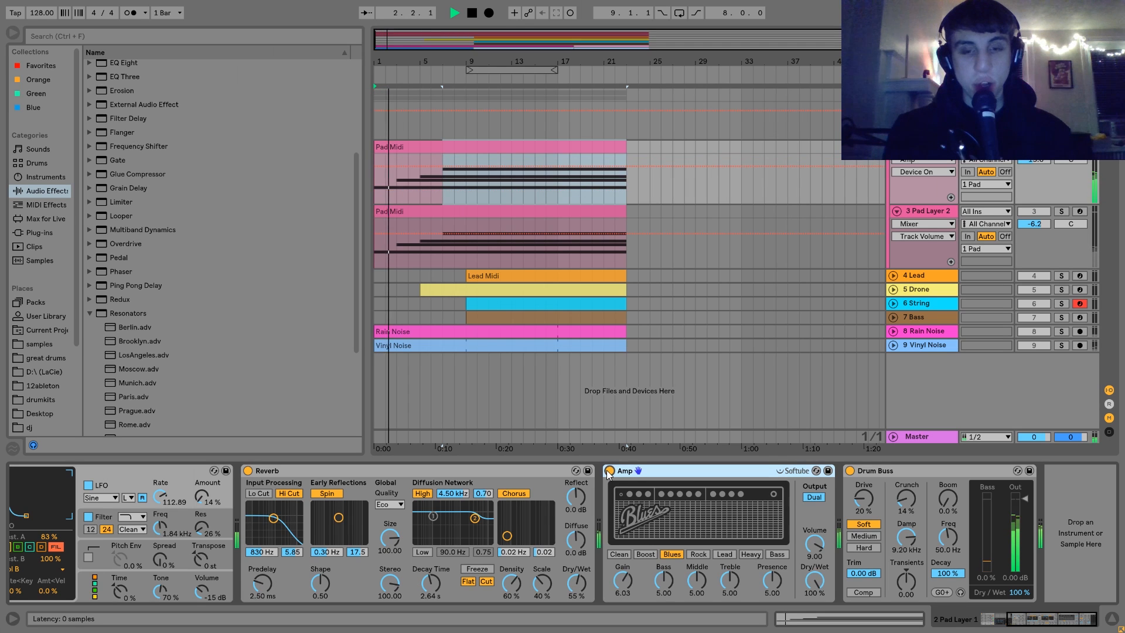
pyautogui.press('space')
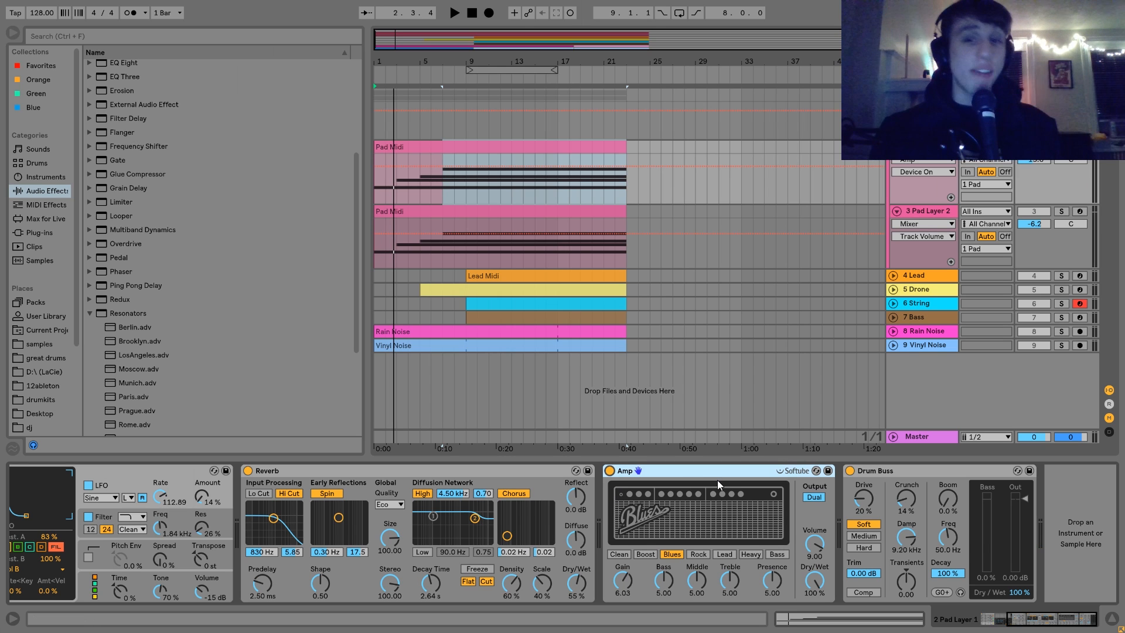
# Compare playback of Pad Layer 1 with Drum Buss off and on.
pyautogui.click(924, 471)
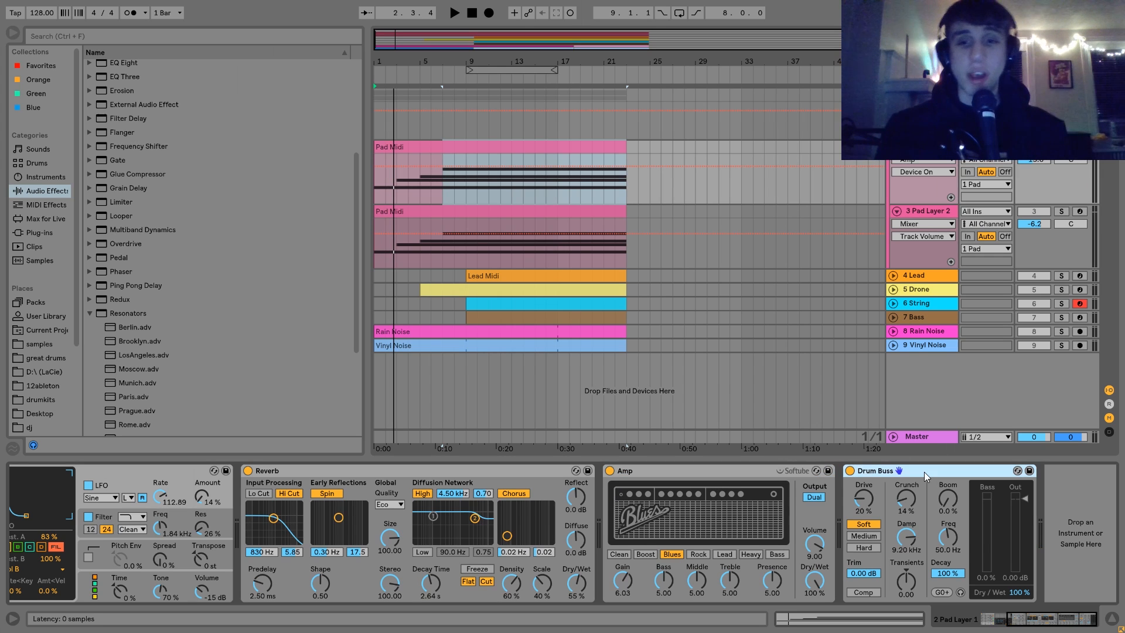
pyautogui.click(850, 471)
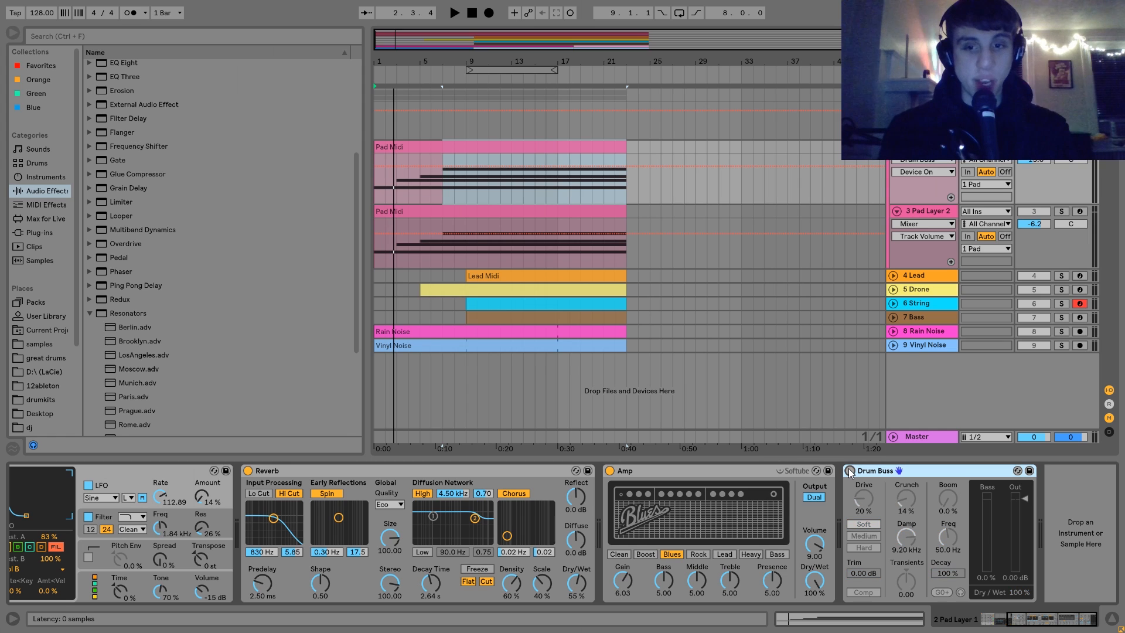
pyautogui.press('space')
pyautogui.click(850, 471)
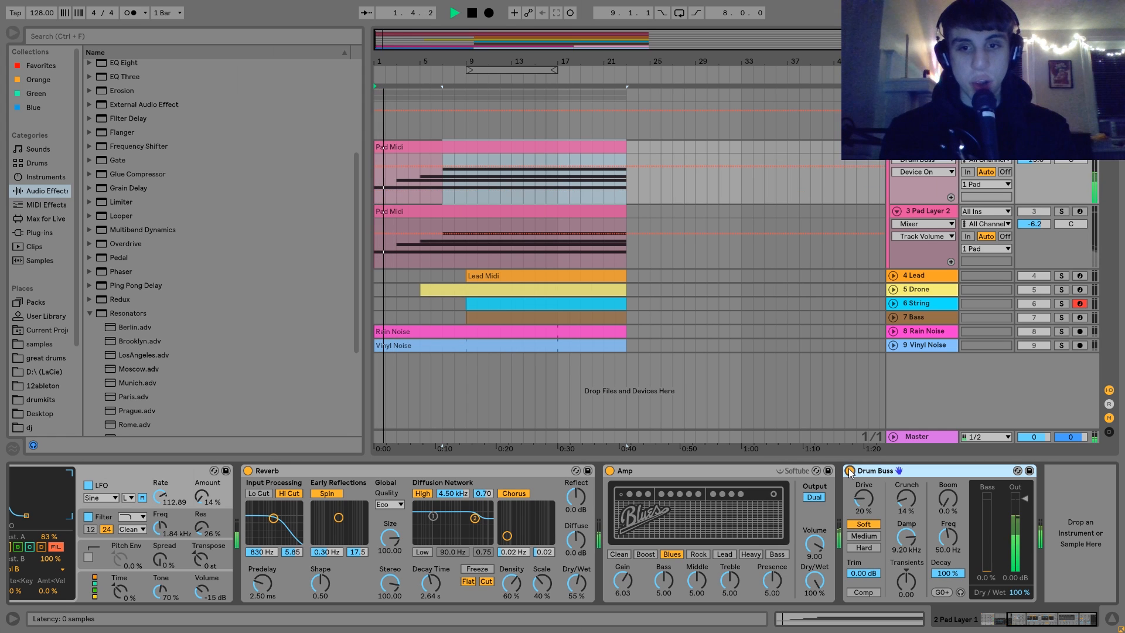
pyautogui.press('space')
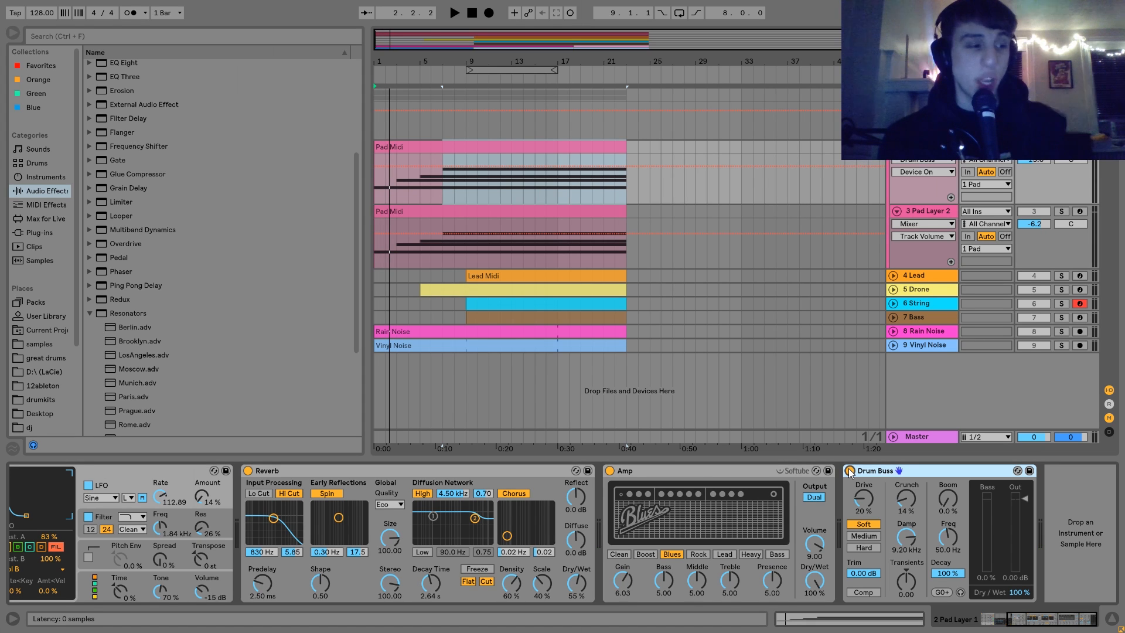
# Solo Pad Layer 2, show its device chain, and play it briefly.
pyautogui.click(1061, 211)
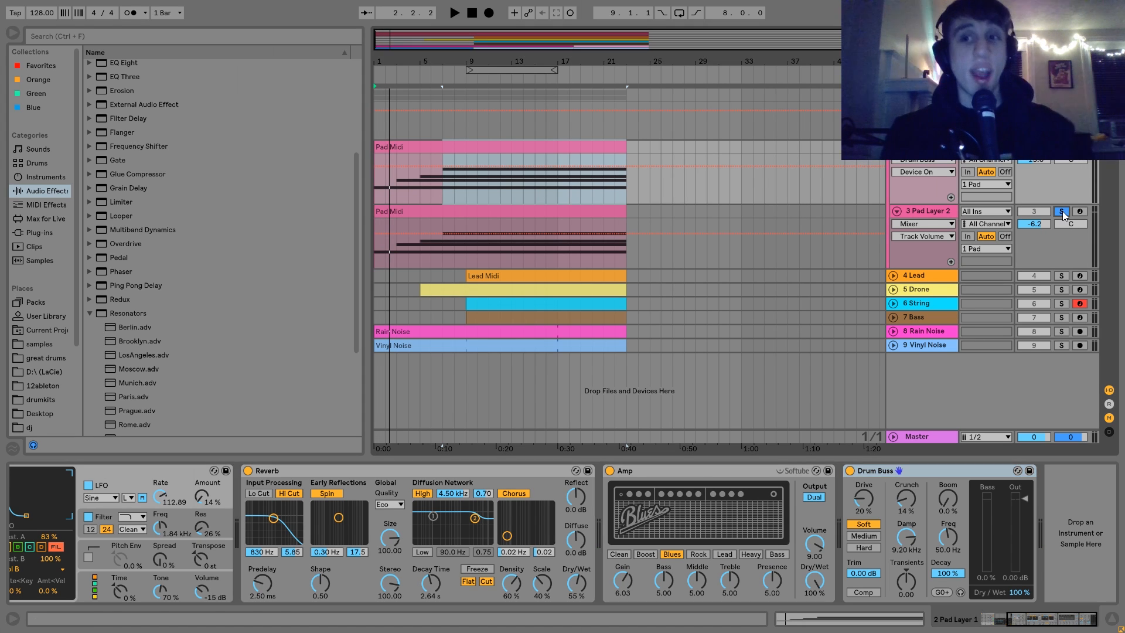
pyautogui.click(926, 206)
pyautogui.press('space')
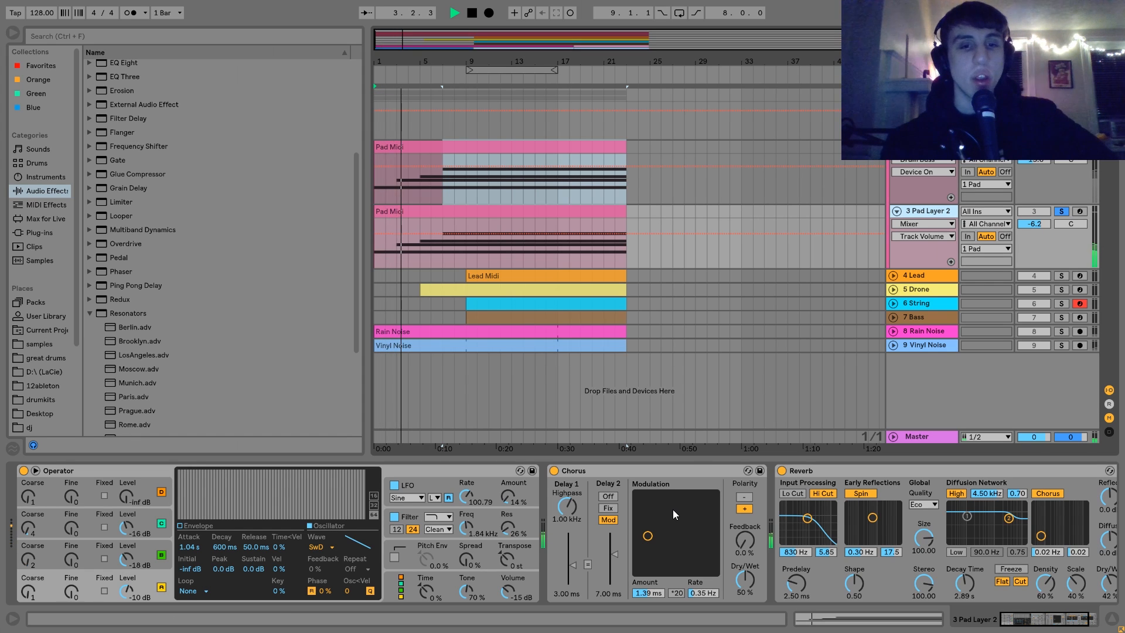
pyautogui.press('space')
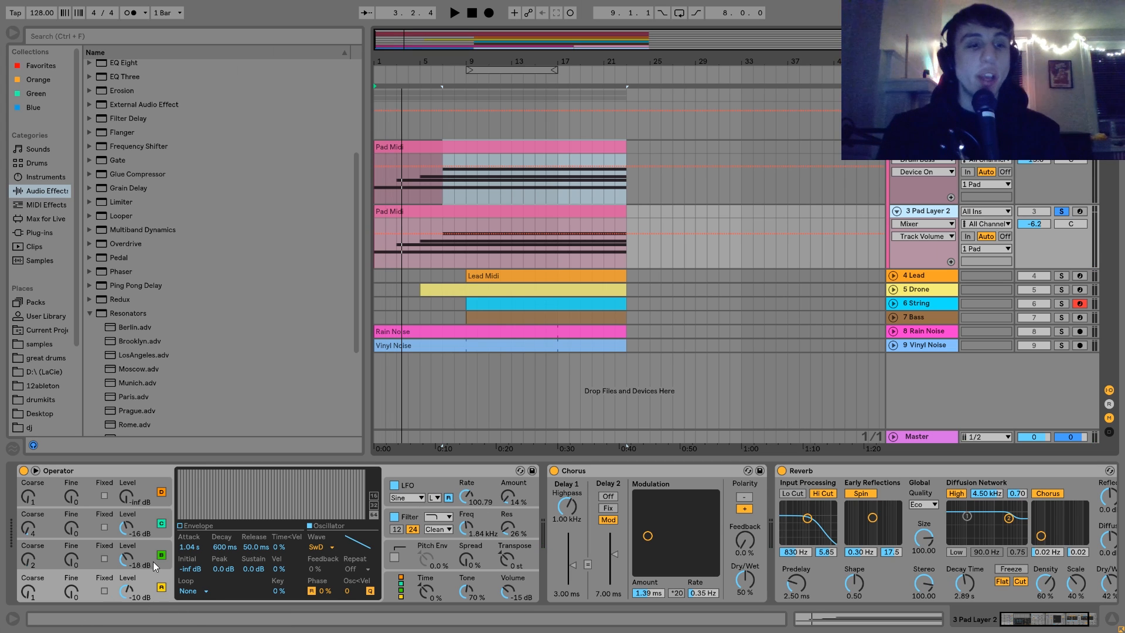
# Examine oscillator C, the filter and the LFO in Pad Layer 2's Operator, comparing them with Pad Layer 1's Operator.
pyautogui.click(126, 527)
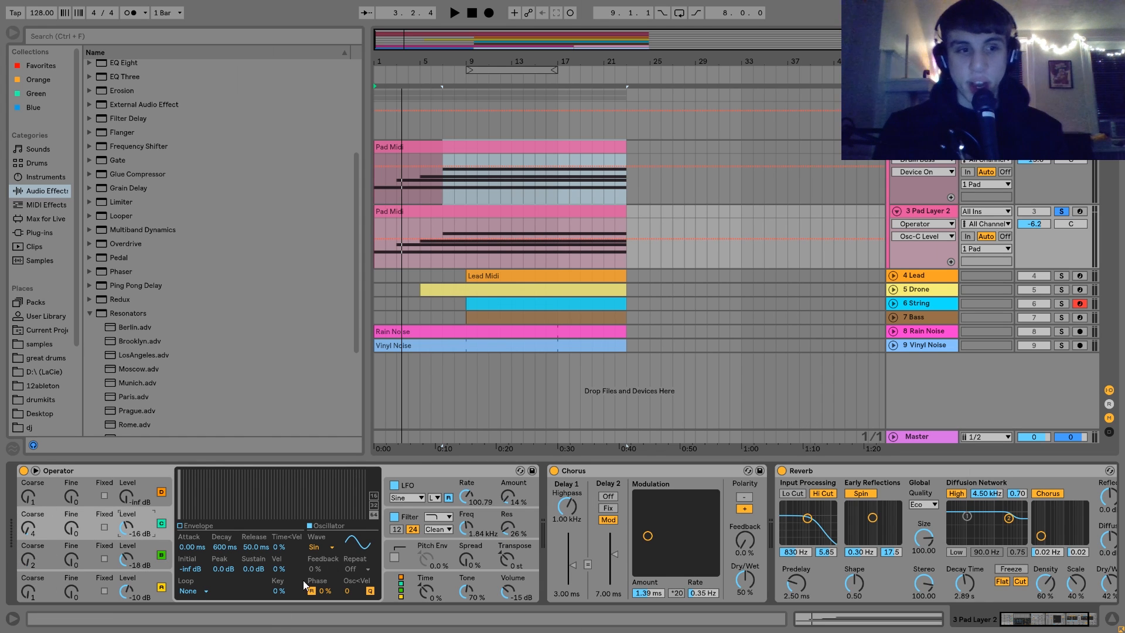
pyautogui.click(943, 163)
pyautogui.hscroll(-5, 229, 519)
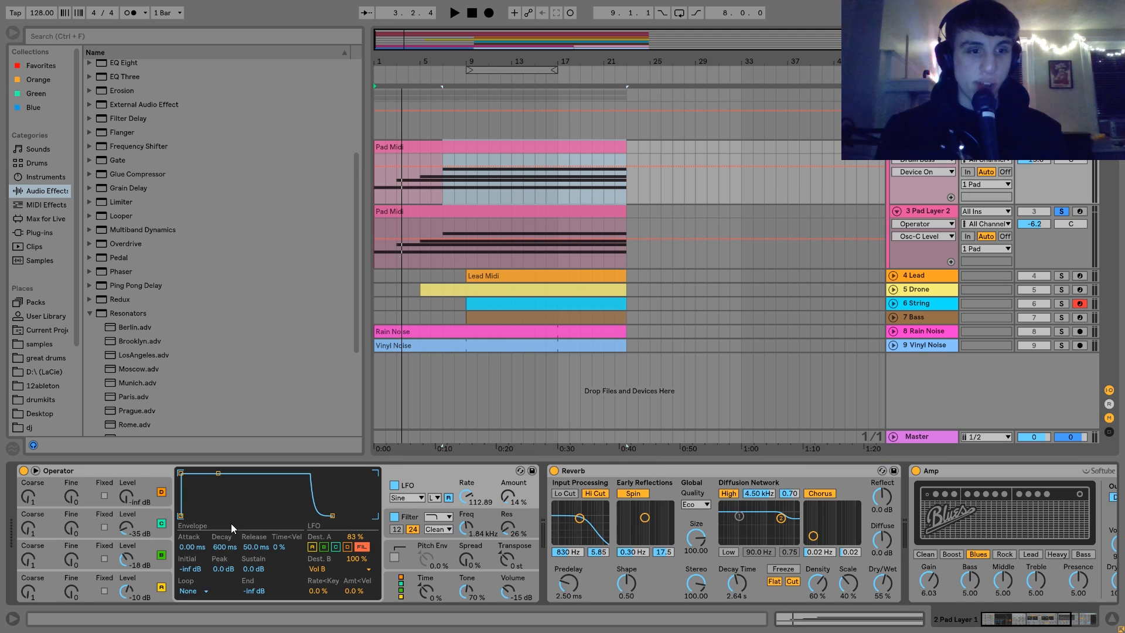
pyautogui.click(937, 212)
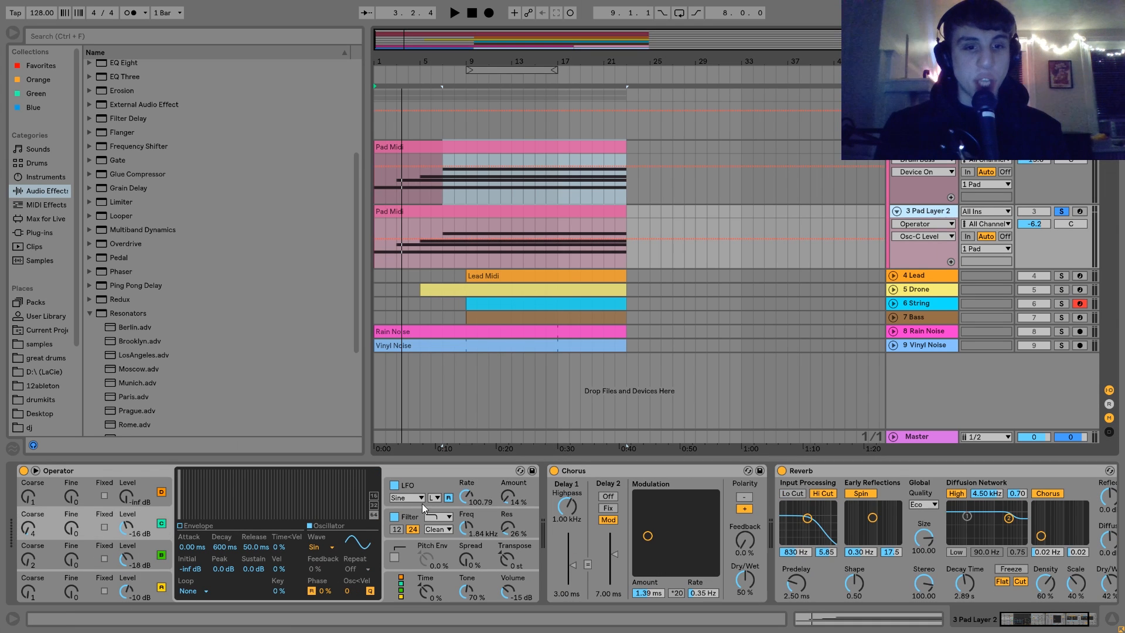
pyautogui.click(412, 516)
pyautogui.click(417, 488)
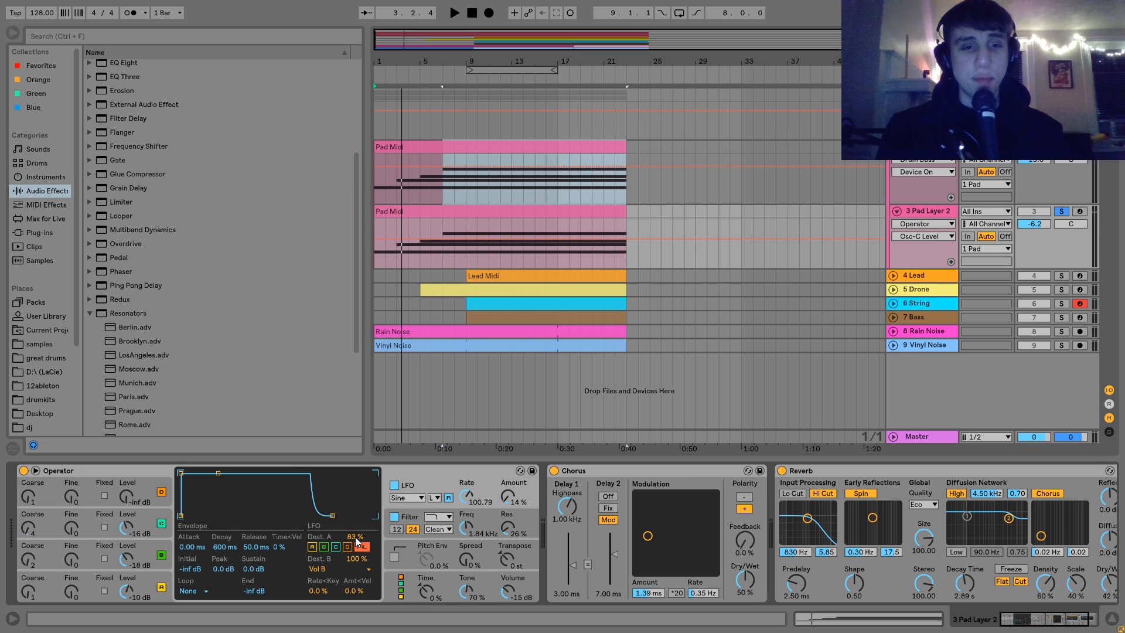
# Compare playback of Pad Layer 2 with the Chorus effect off and on.
pyautogui.hscroll(3, 364, 551)
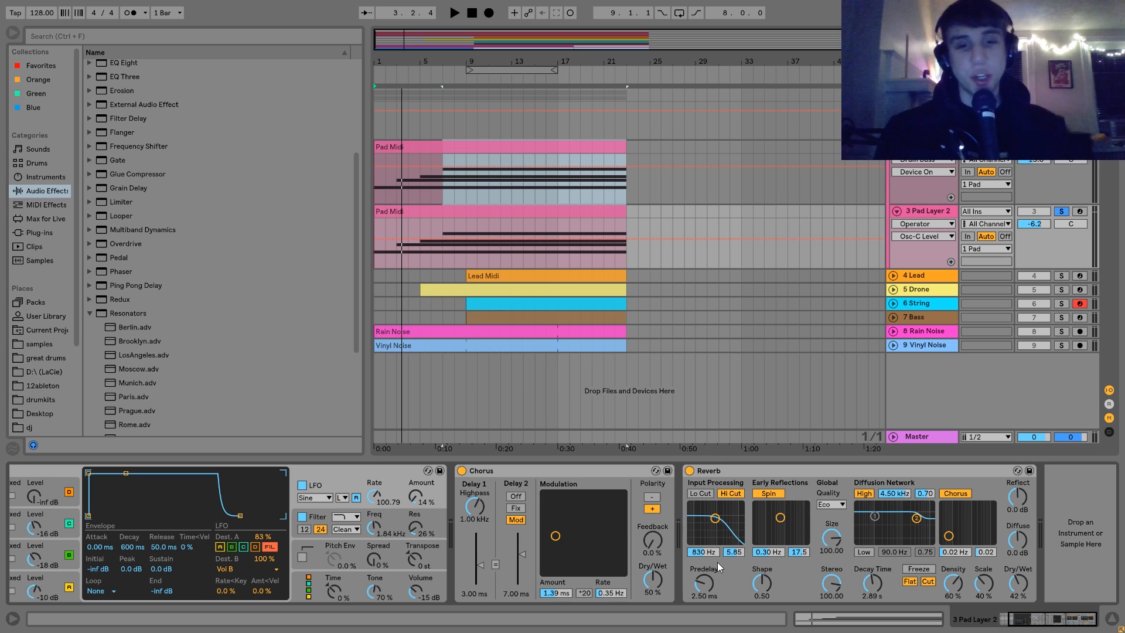
pyautogui.press('space')
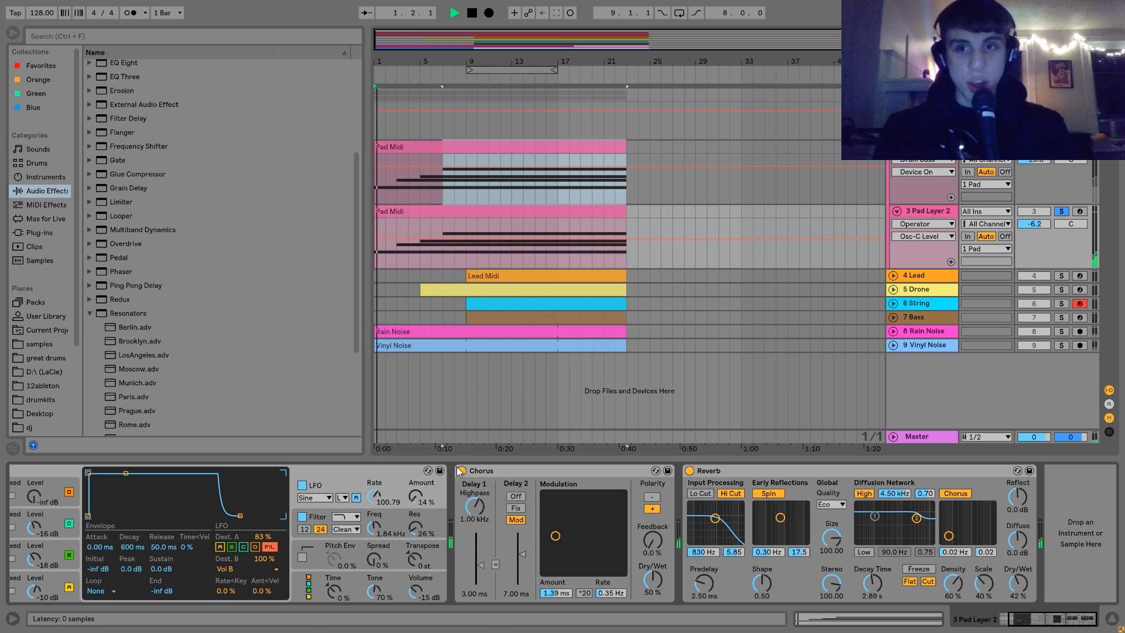
pyautogui.click(462, 470)
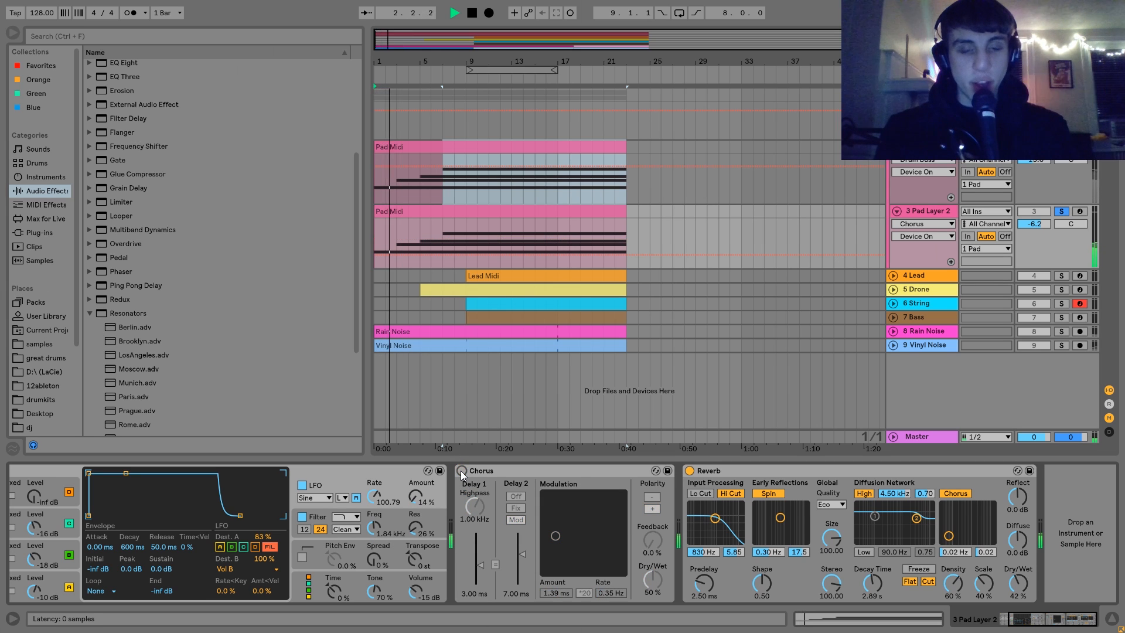
pyautogui.click(462, 471)
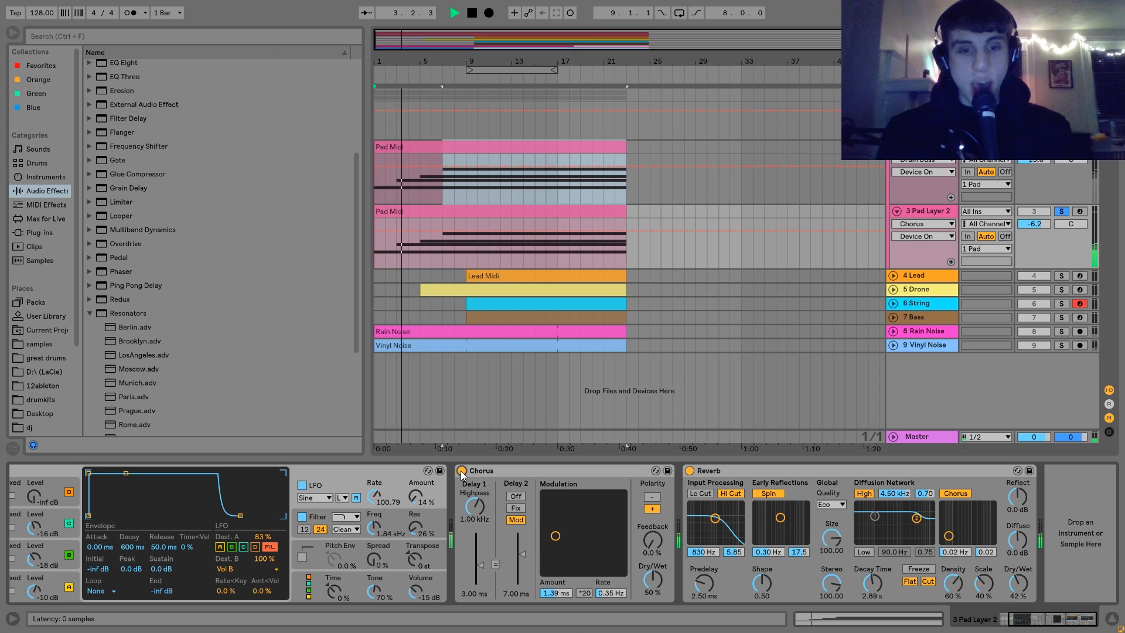
pyautogui.press('space')
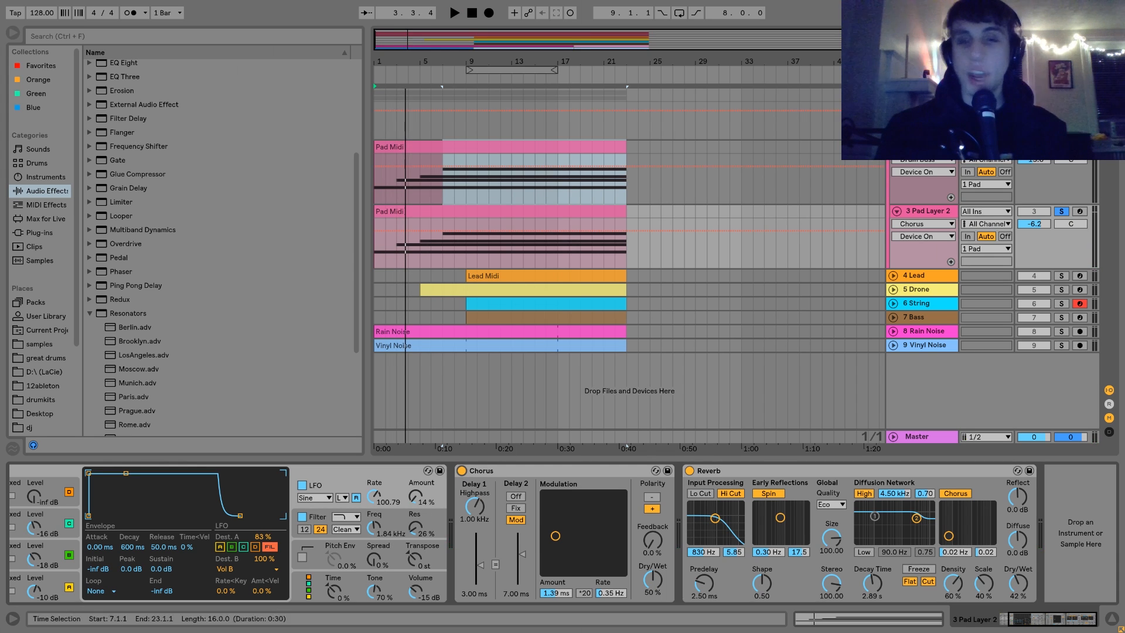
# Release the solo on Pad Layer 2, leaving its track active, and show Pad Layer 1's device chain.
pyautogui.press('space')
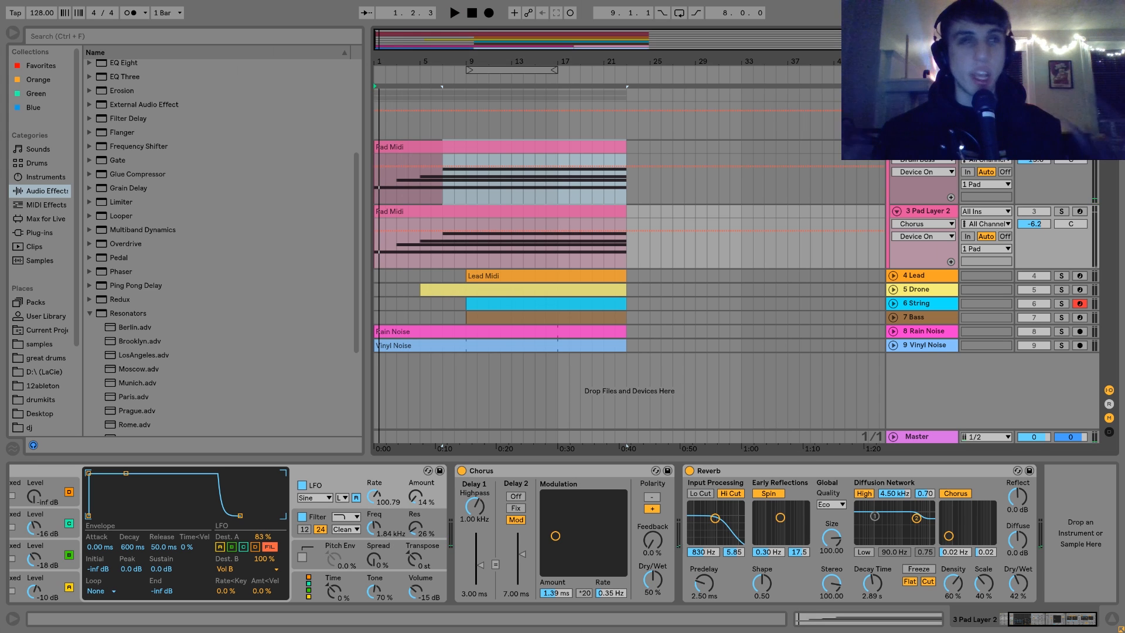
pyautogui.click(1061, 211)
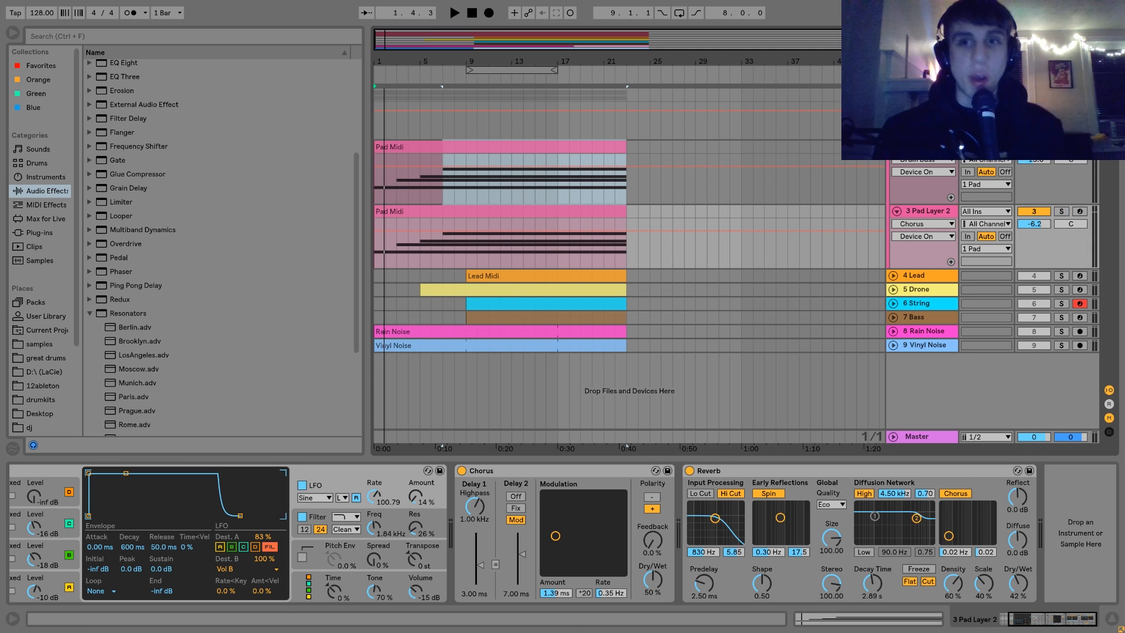
pyautogui.click(926, 147)
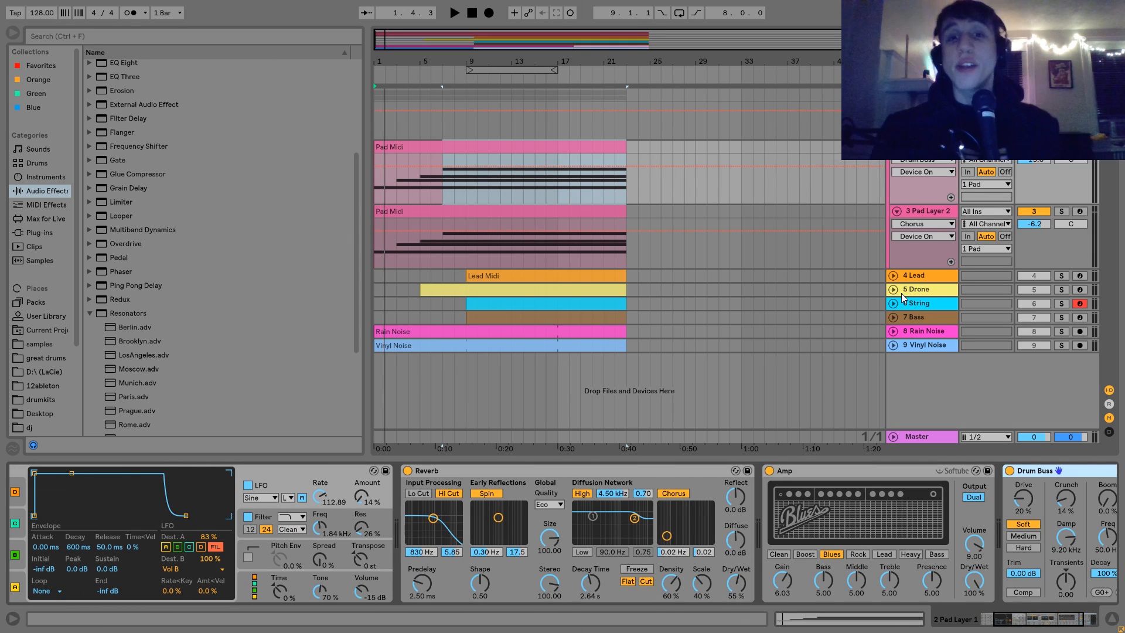
# Unfold the Lead track, play it in solo from bar 17, and release the solo to hear it with all tracks.
pyautogui.click(892, 275)
pyautogui.click(914, 275)
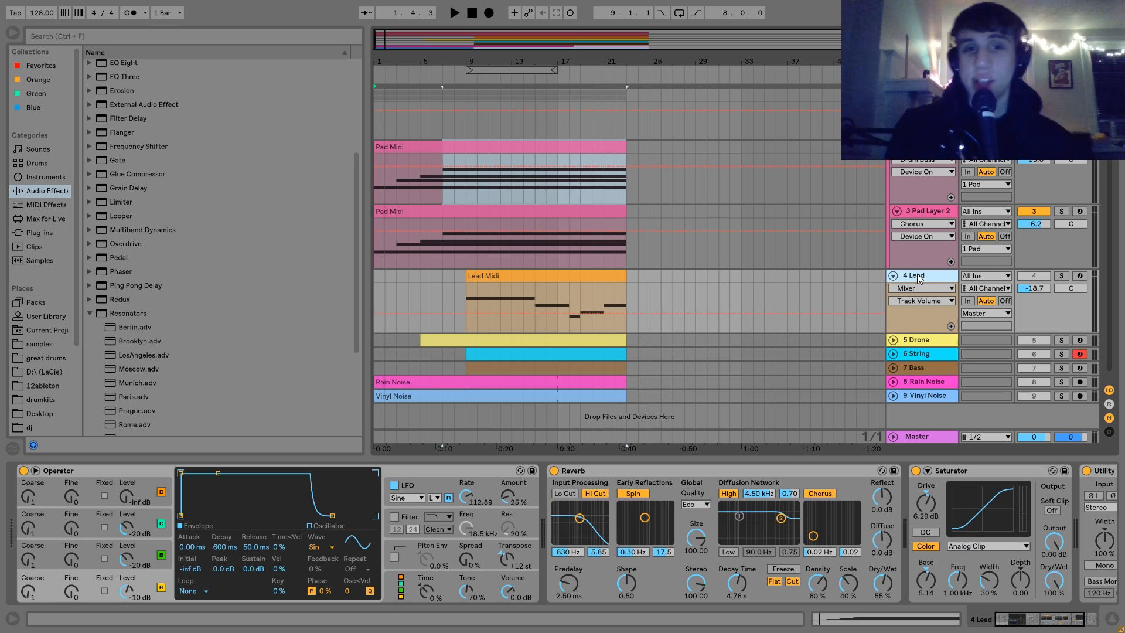
pyautogui.click(1060, 276)
pyautogui.click(557, 328)
pyautogui.press('space')
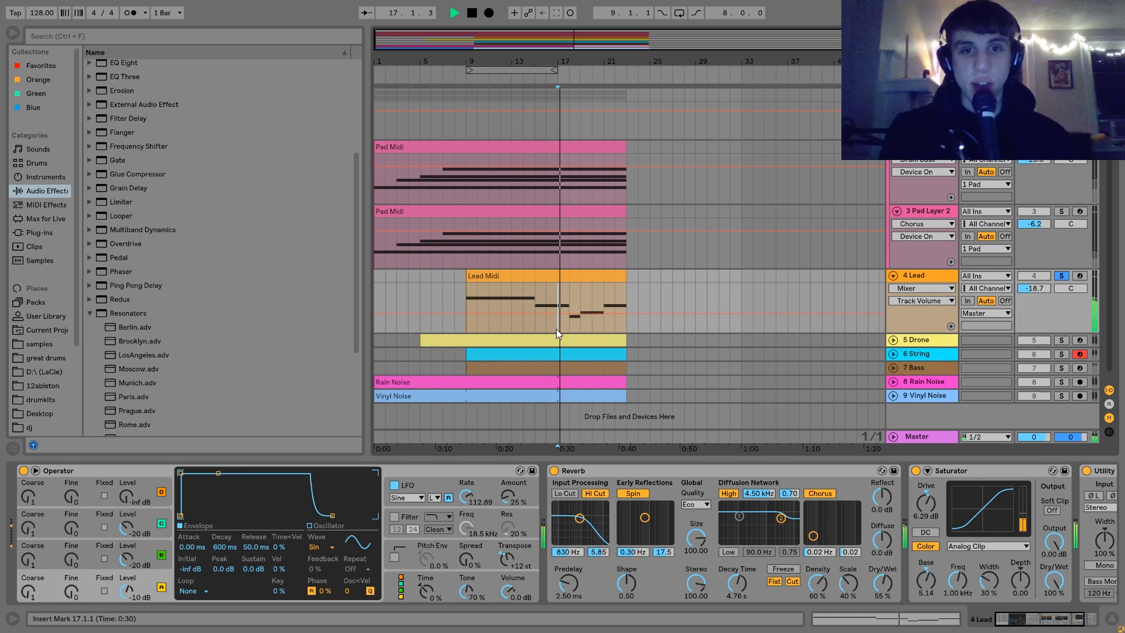
pyautogui.click(1062, 274)
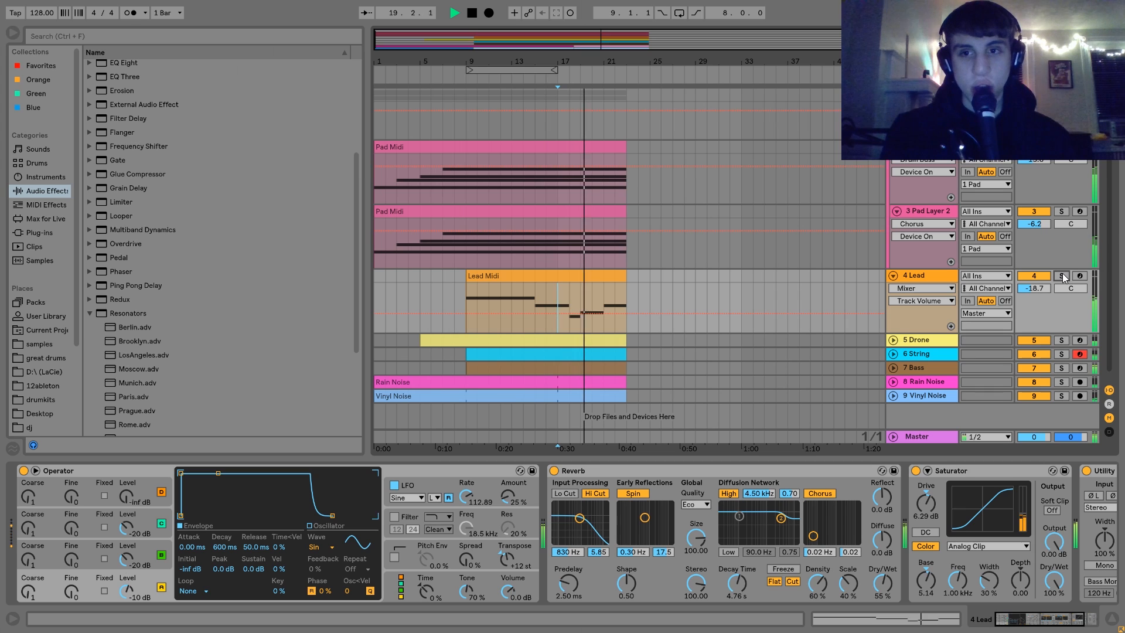
pyautogui.press('space')
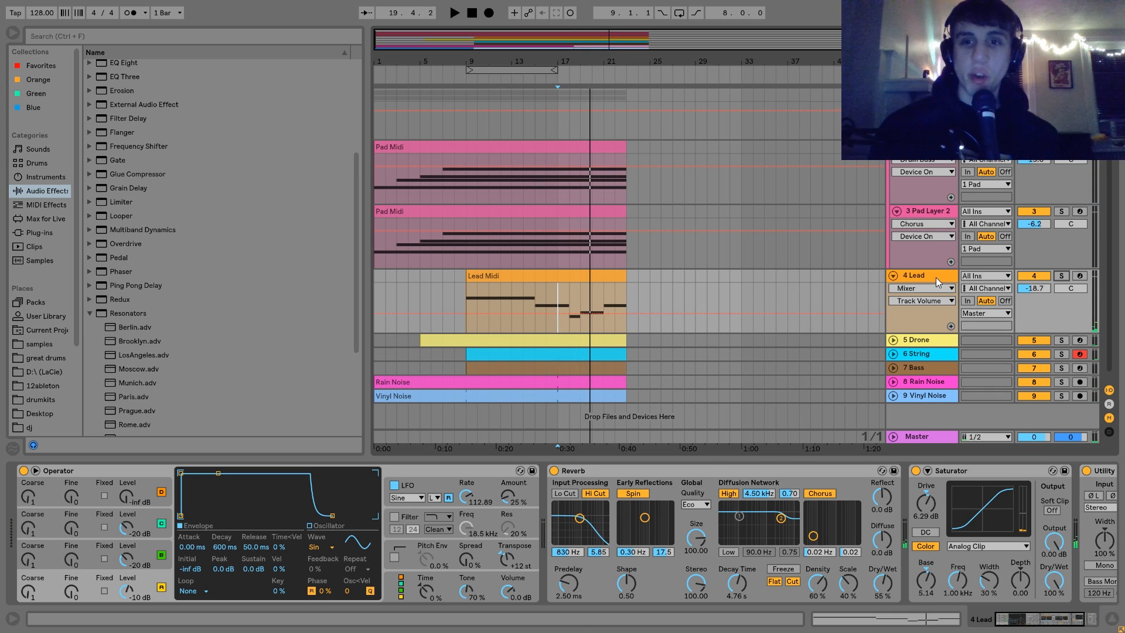
# Select the Lead track and open its Lead Midi clip to view the notes.
pyautogui.click(936, 276)
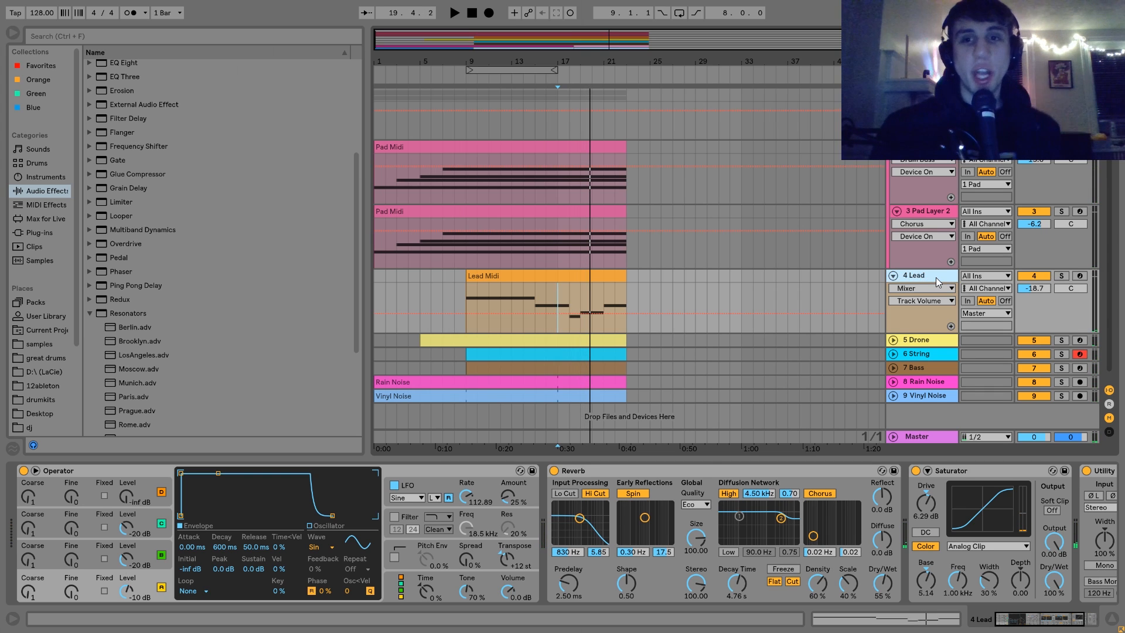
pyautogui.doubleClick(534, 281)
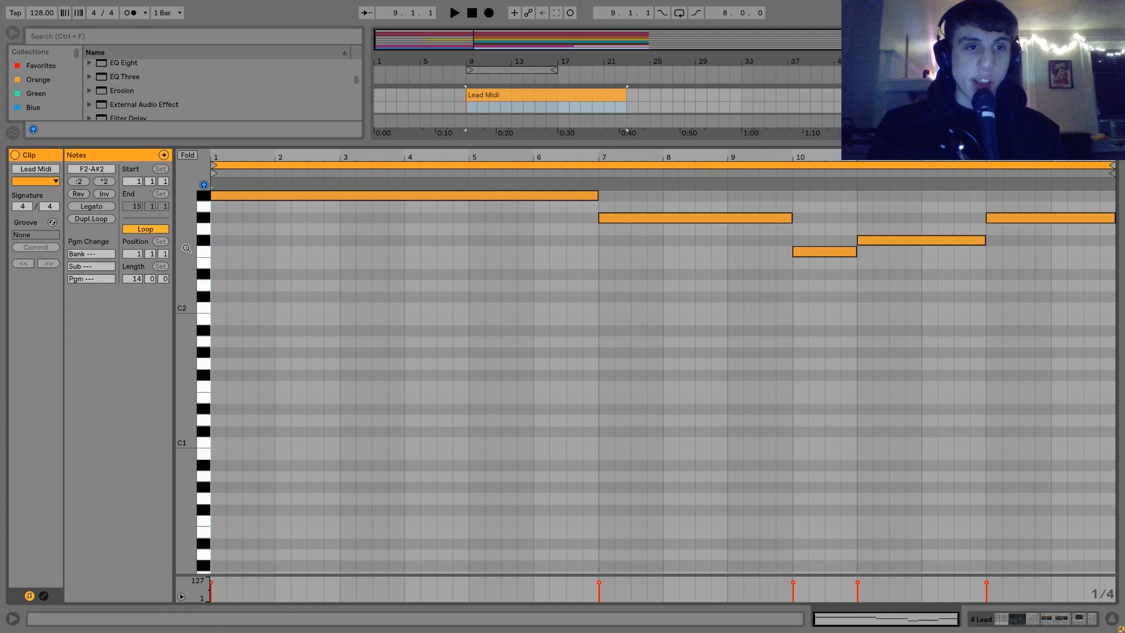
# Zoom out on the Lead Midi notes and highlight the opening A#2, the following G#2, and the closing group of notes.
pyautogui.moveTo(187, 248); pyautogui.dragTo(154, 249)
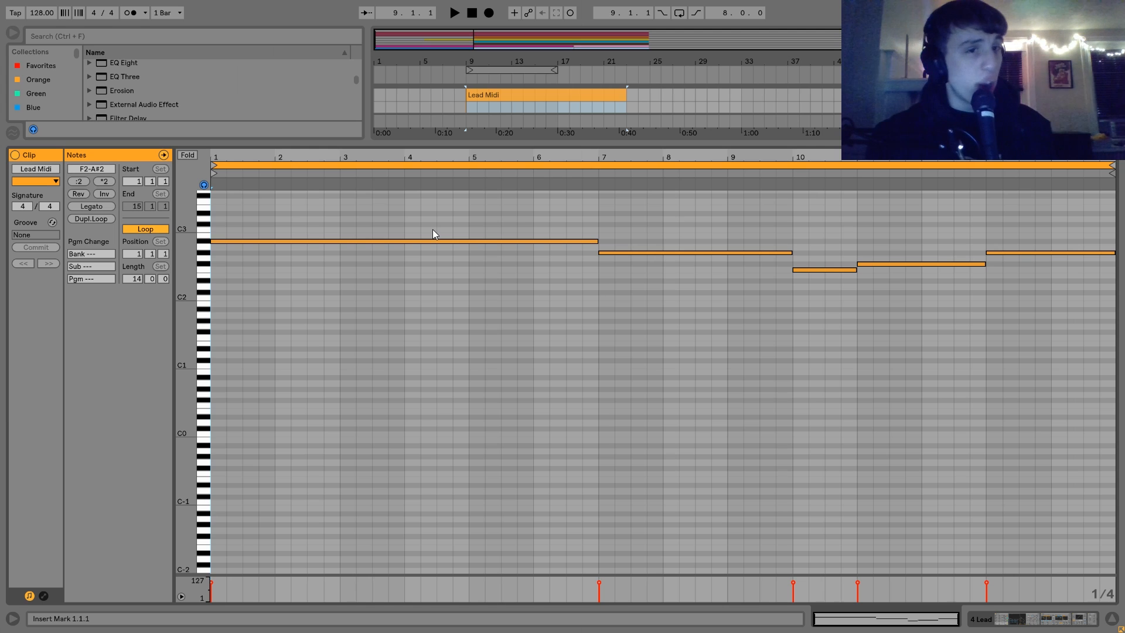
pyautogui.moveTo(431, 227); pyautogui.dragTo(462, 291)
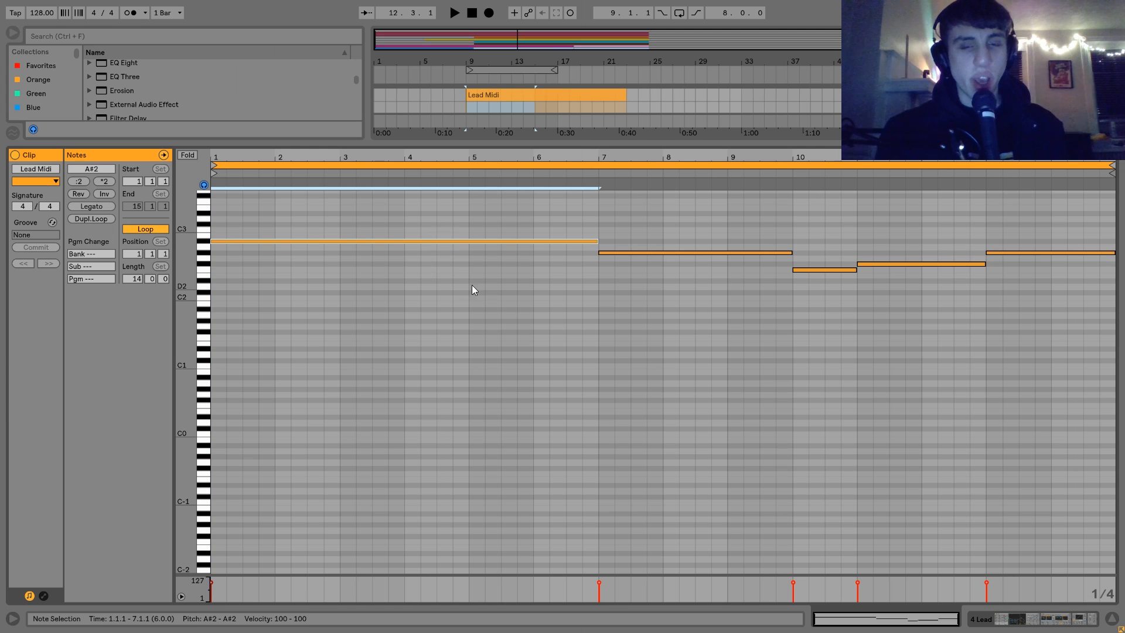
pyautogui.moveTo(679, 281); pyautogui.dragTo(678, 223)
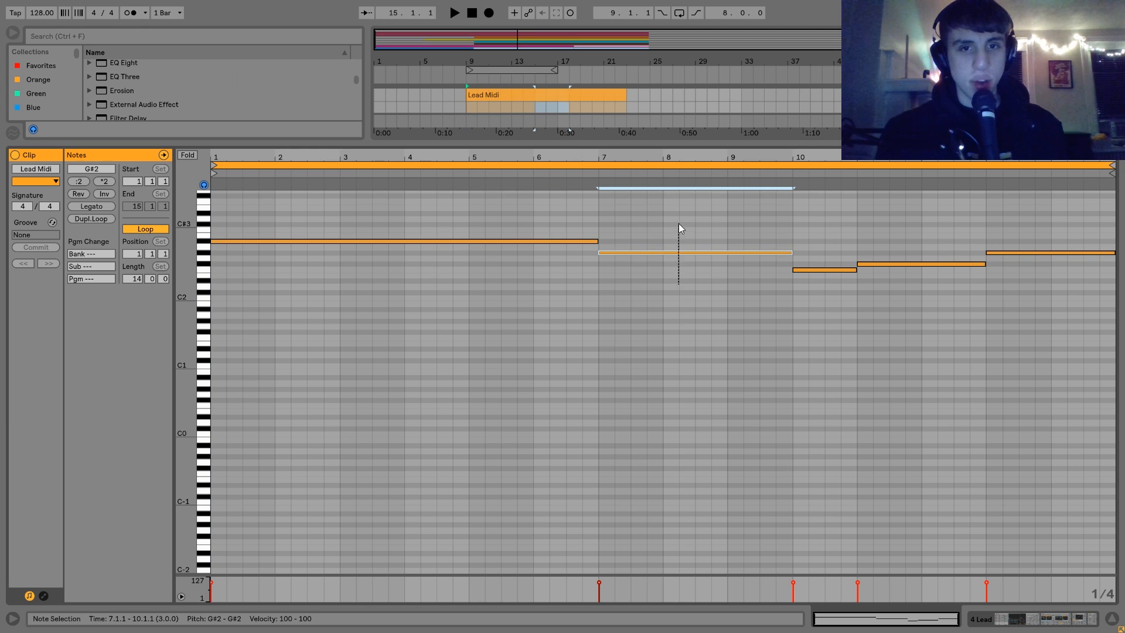
pyautogui.click(824, 251)
pyautogui.moveTo(825, 251); pyautogui.dragTo(1038, 307)
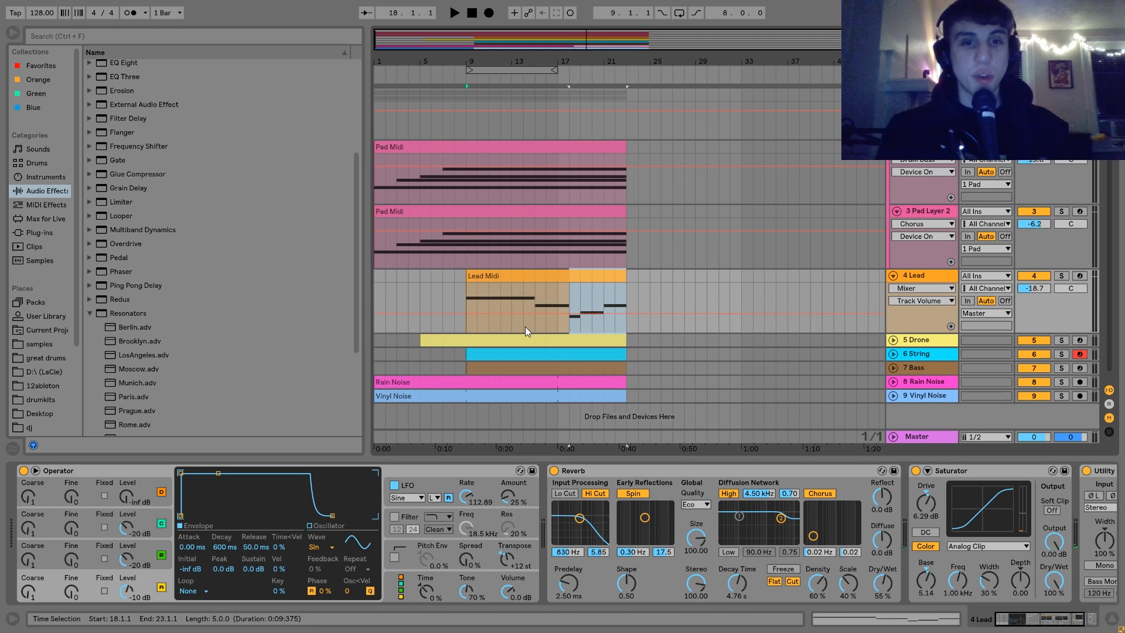
# Solo the Lead track, play it from bar 14, and place the insert marker at bar 17.
pyautogui.click(523, 325)
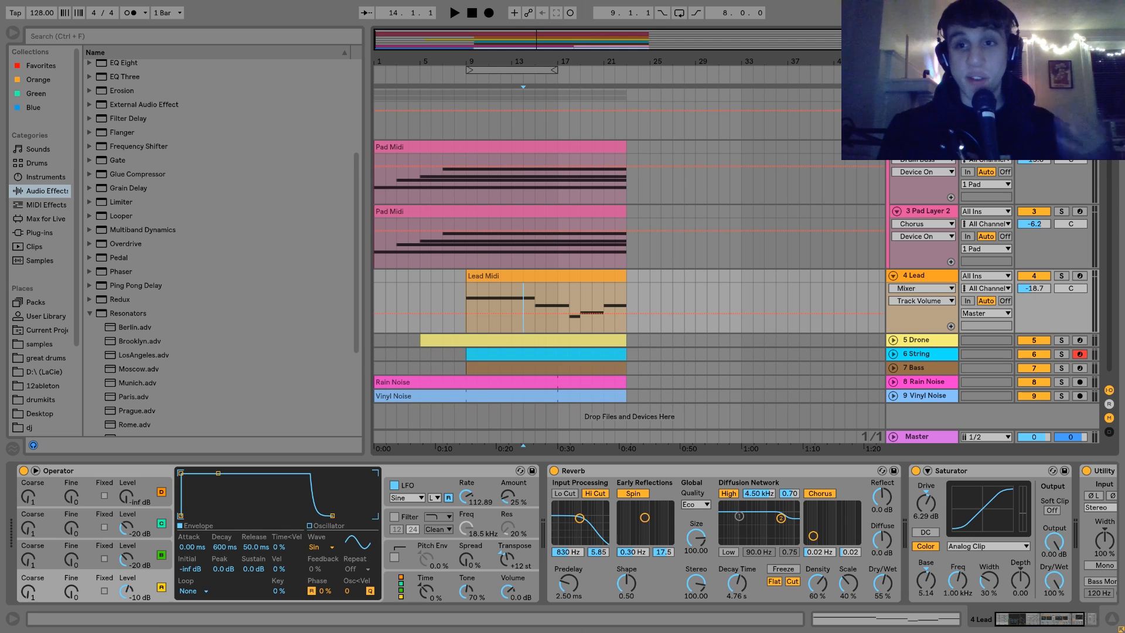
pyautogui.click(1061, 275)
pyautogui.press('space')
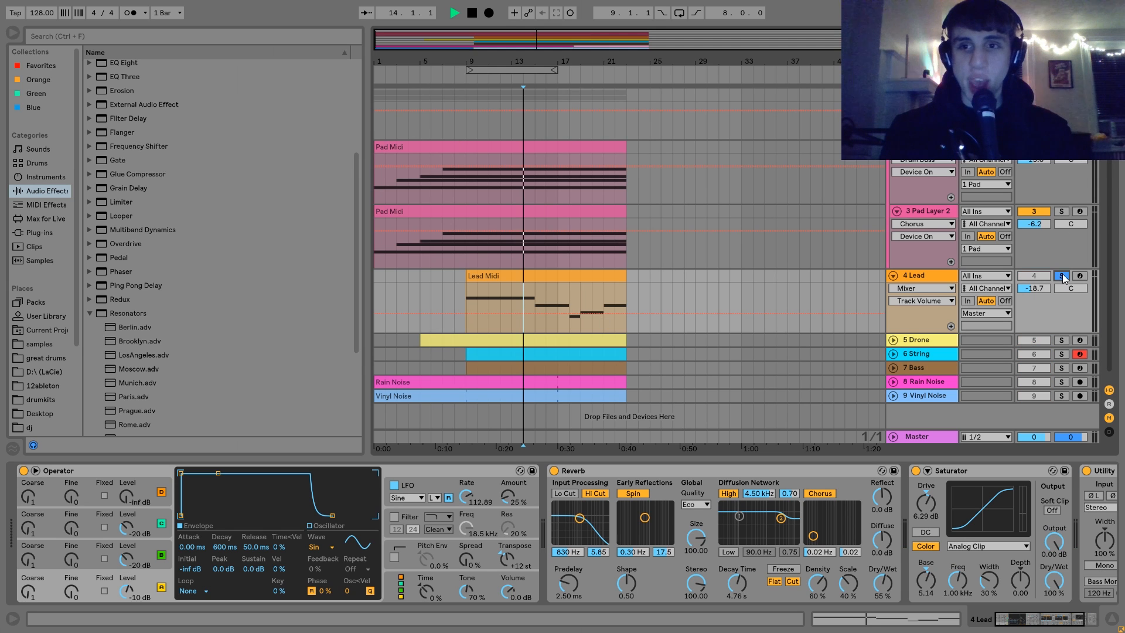
pyautogui.click(557, 326)
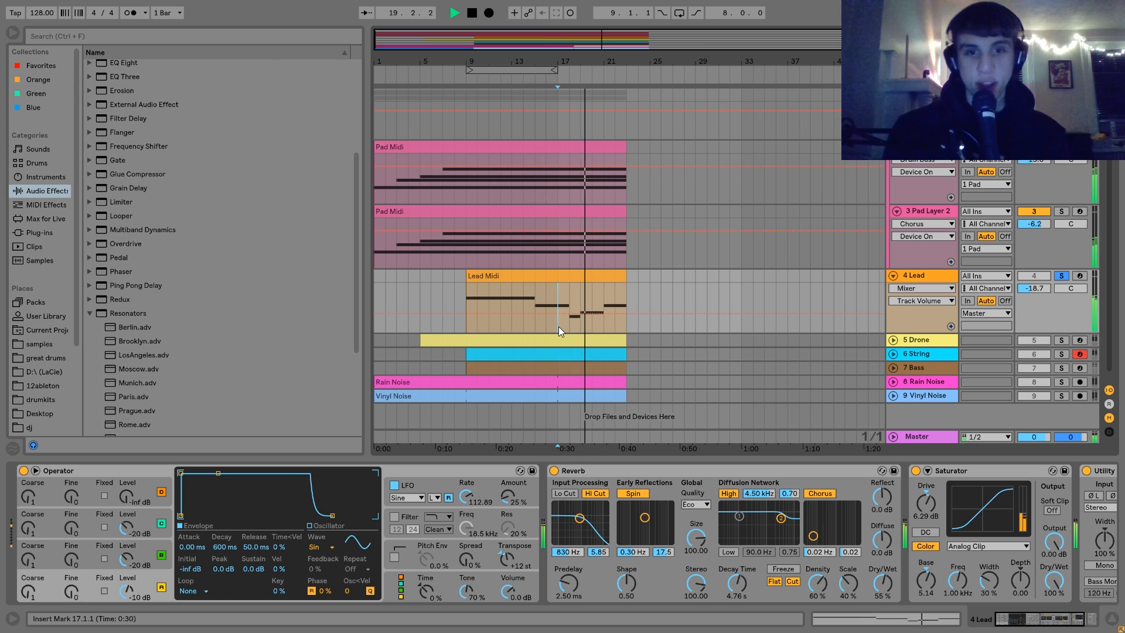
pyautogui.press('space')
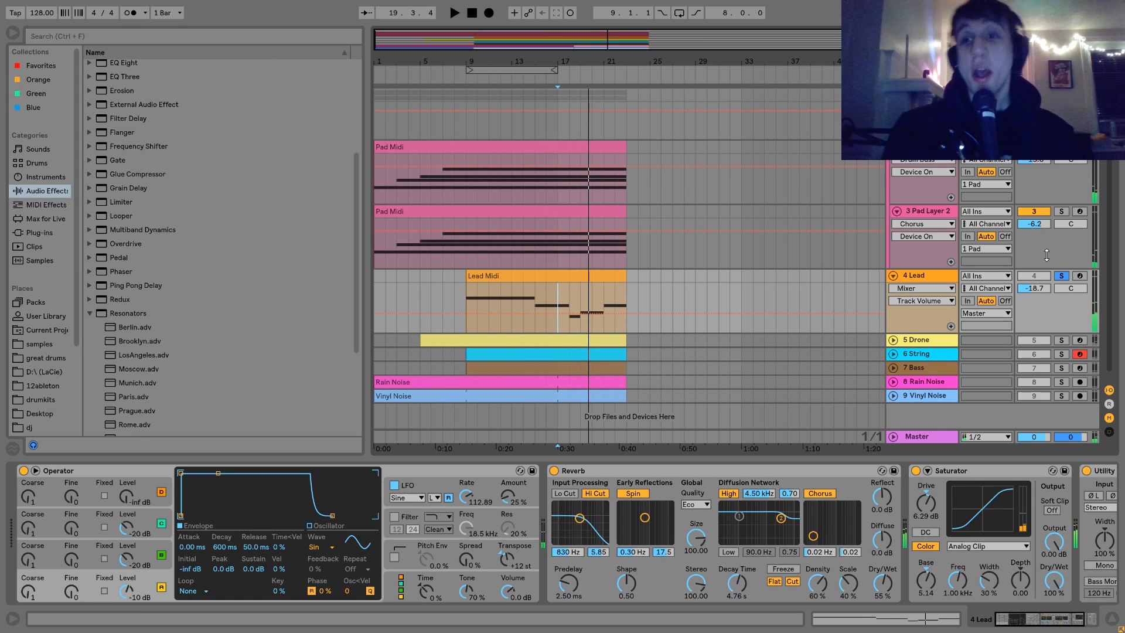
# Examine the Lead's Operator, selecting the level settings of oscillators B and C and displaying the LFO destinations.
pyautogui.click(911, 276)
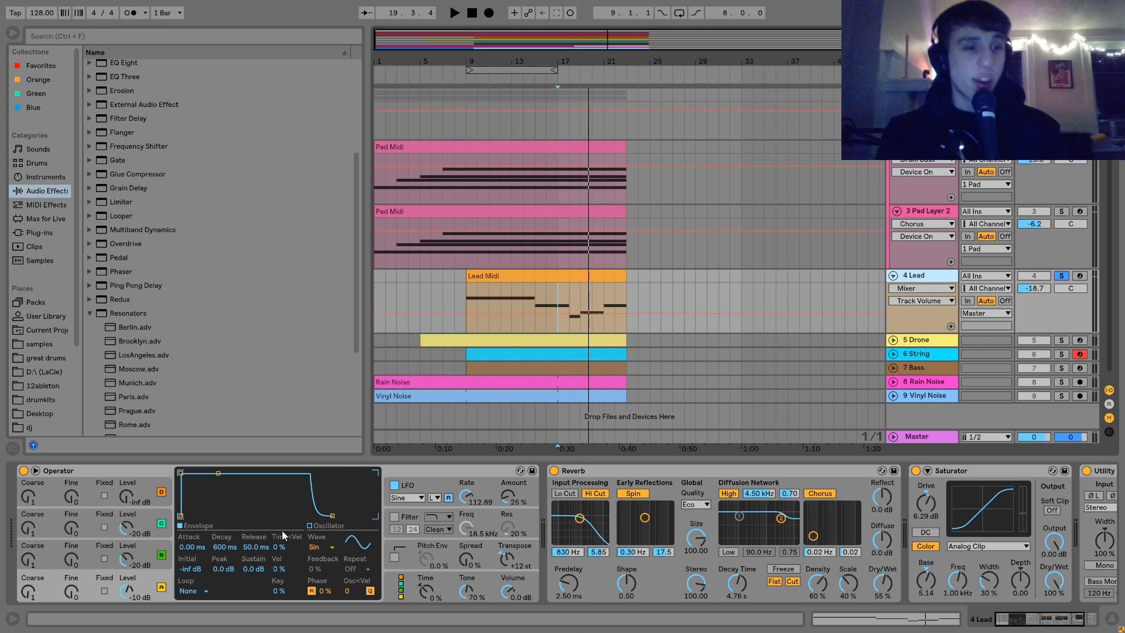
pyautogui.click(150, 544)
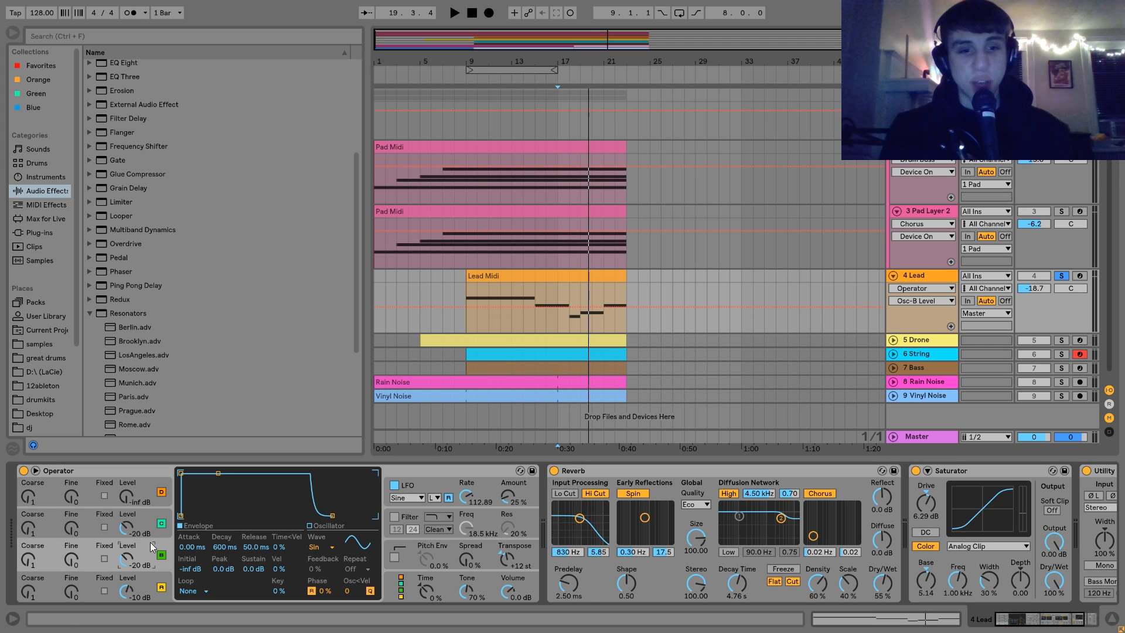
pyautogui.click(152, 514)
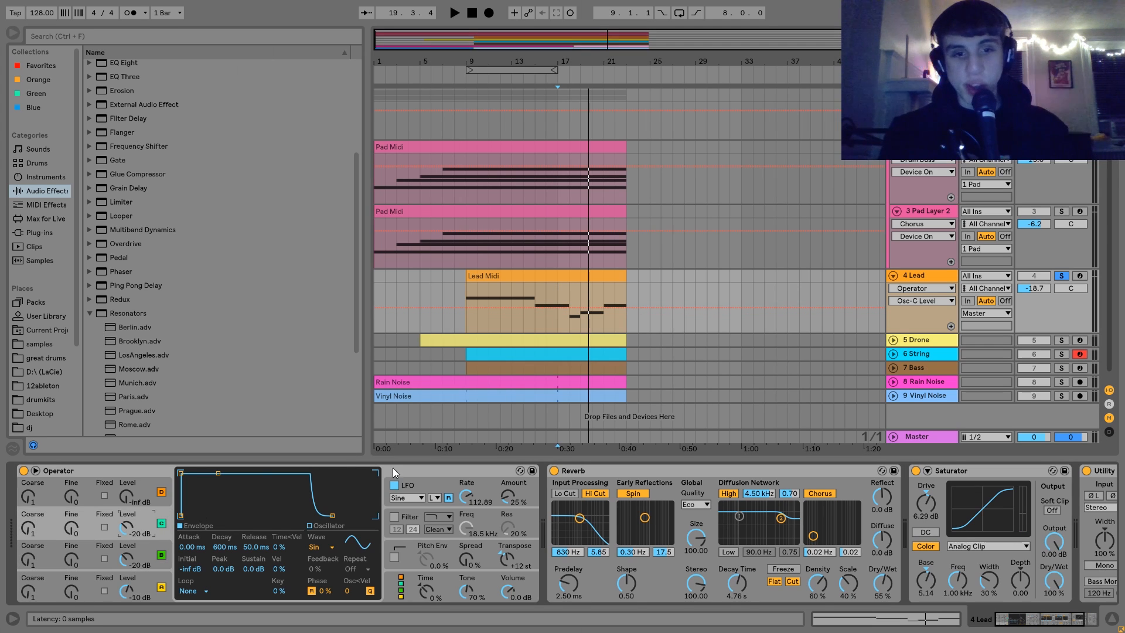
pyautogui.click(418, 481)
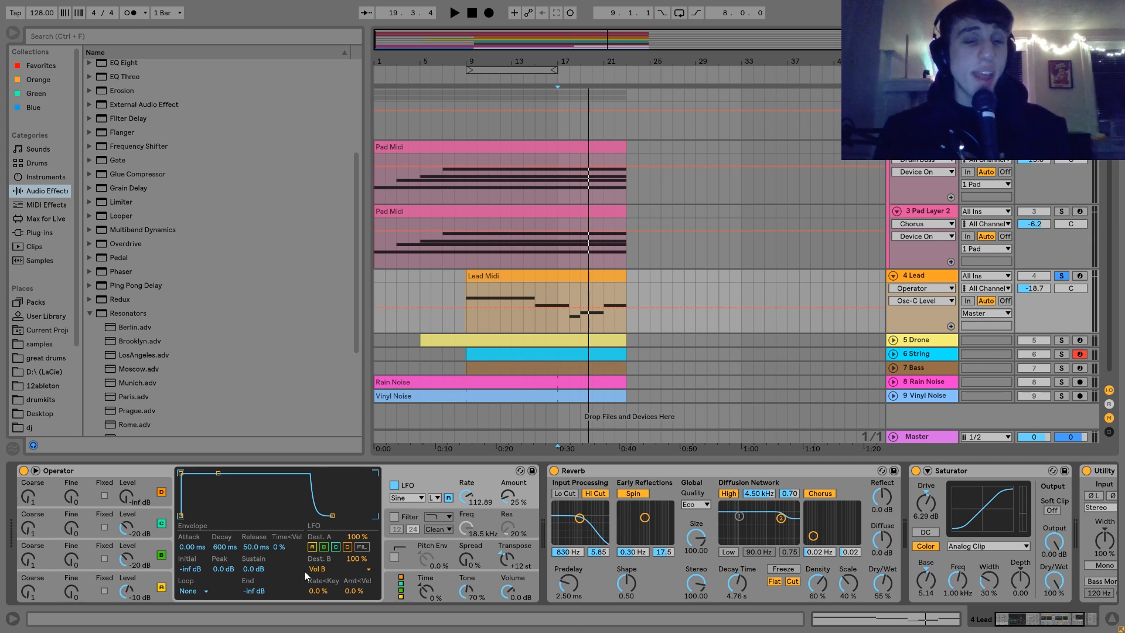
# Compare playback of the Lead from bar 16 with Operator's LFO on and off, leaving the LFO on.
pyautogui.click(550, 326)
pyautogui.press('space')
pyautogui.press('space')
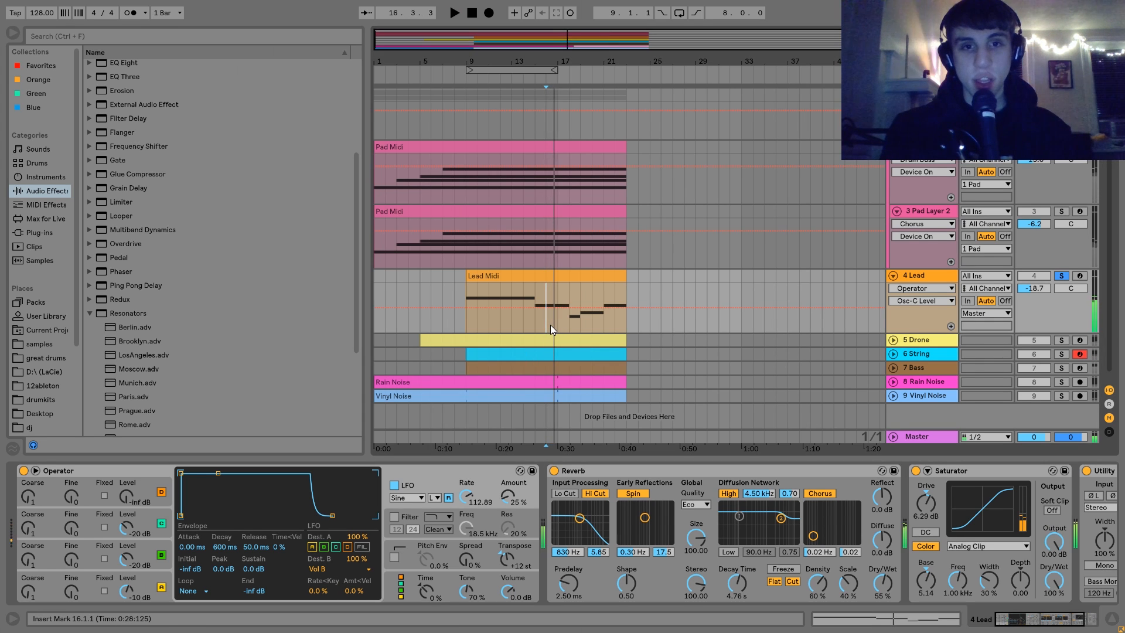
pyautogui.click(394, 488)
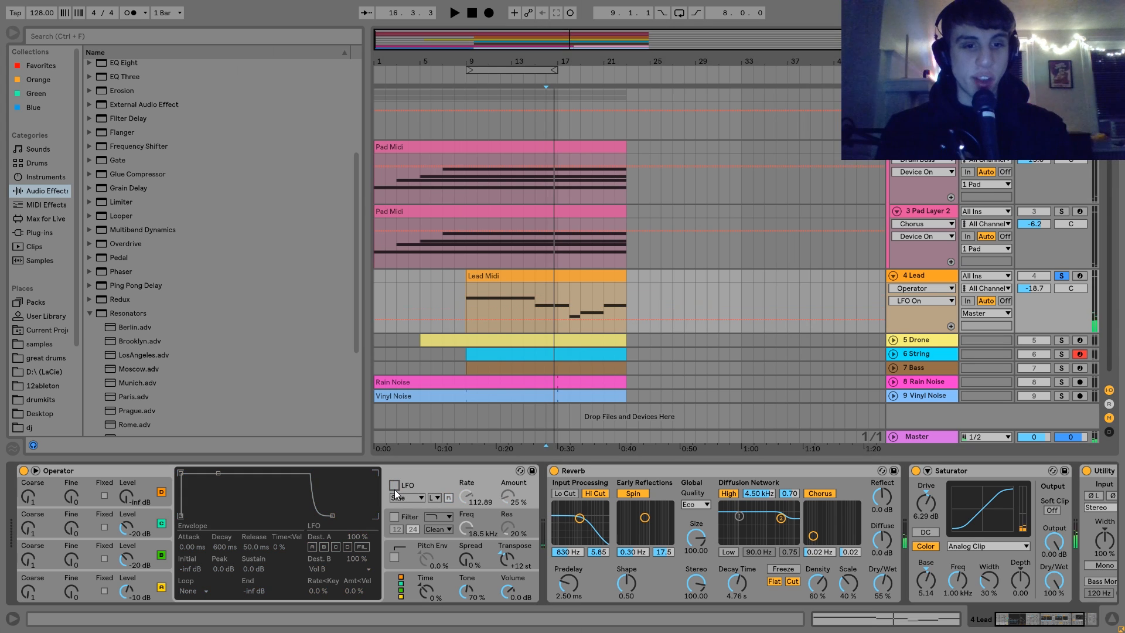
pyautogui.press('space')
pyautogui.click(394, 487)
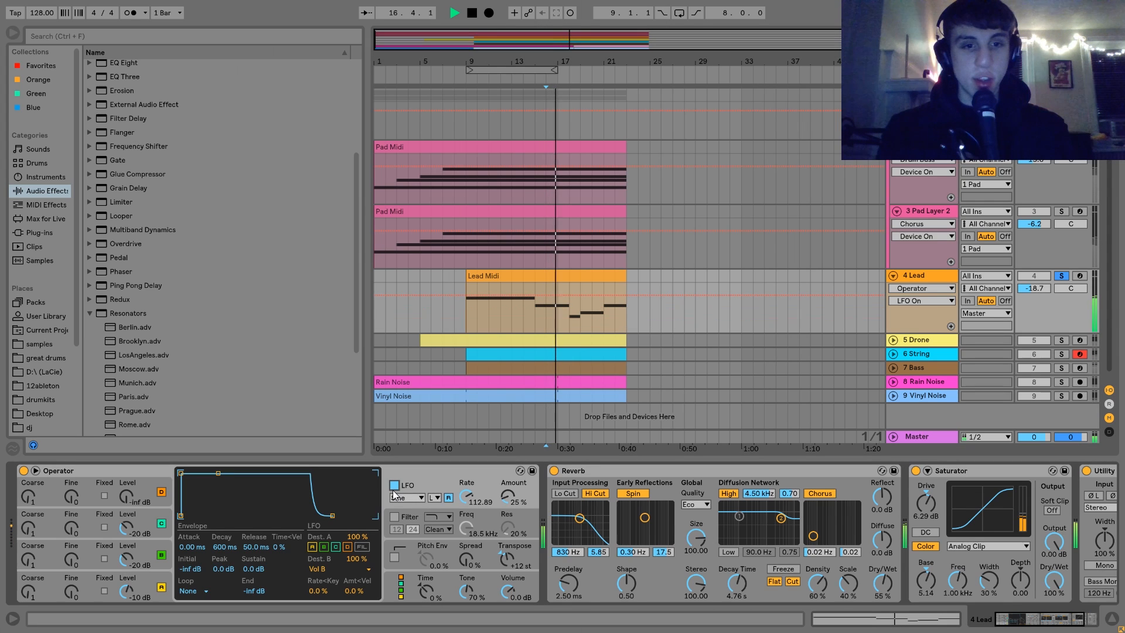
pyautogui.press('space')
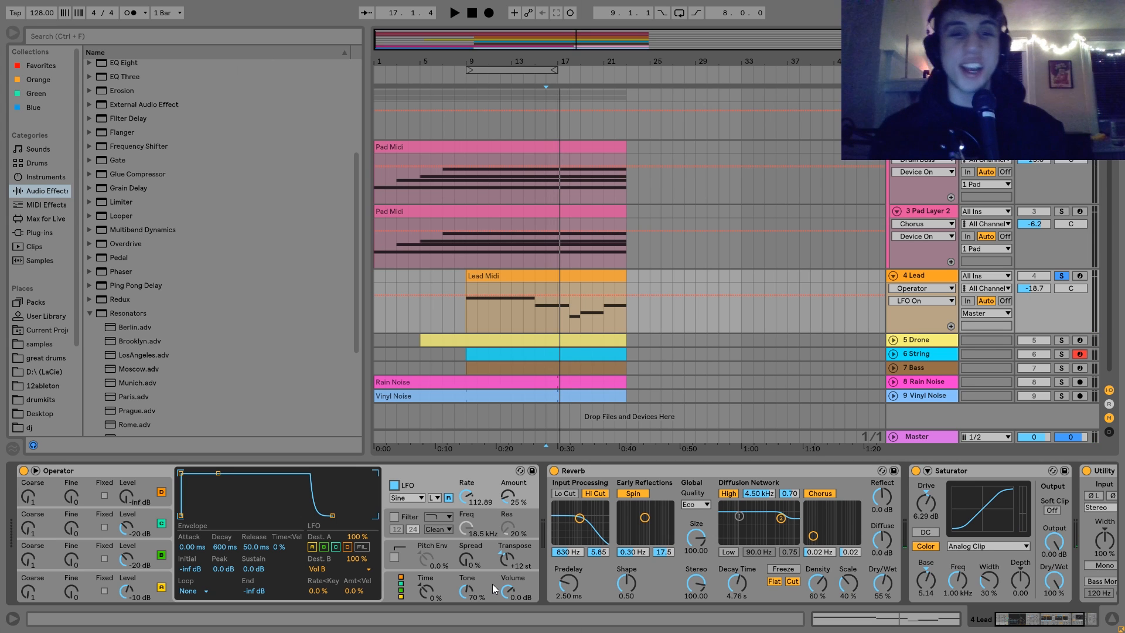
pyautogui.hscroll(3, 635, 519)
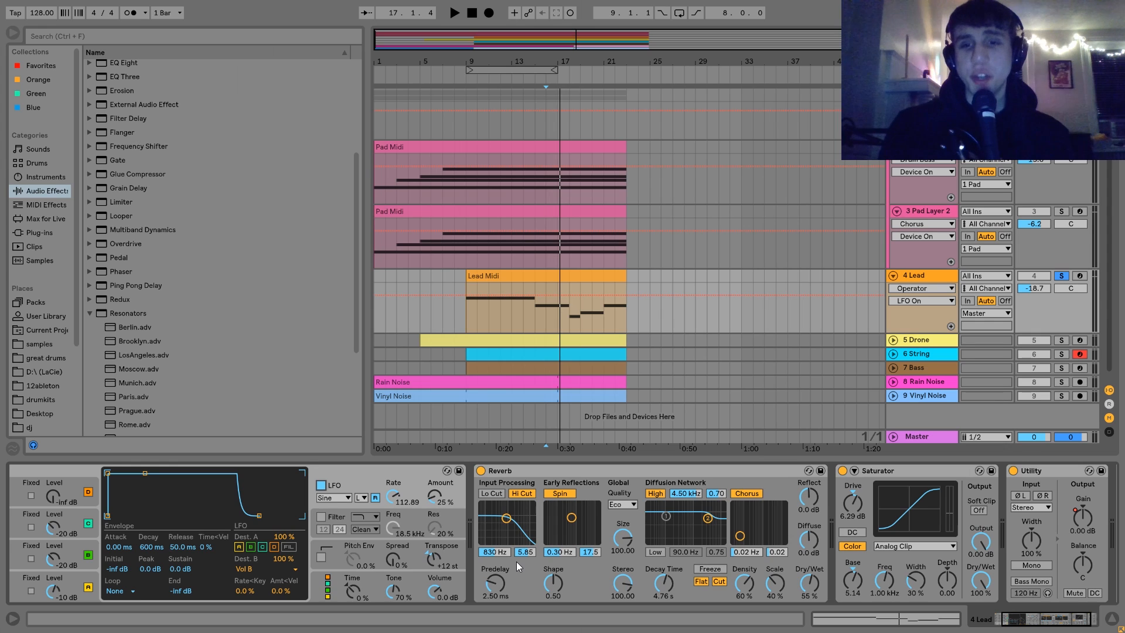
pyautogui.hscroll(3, 516, 561)
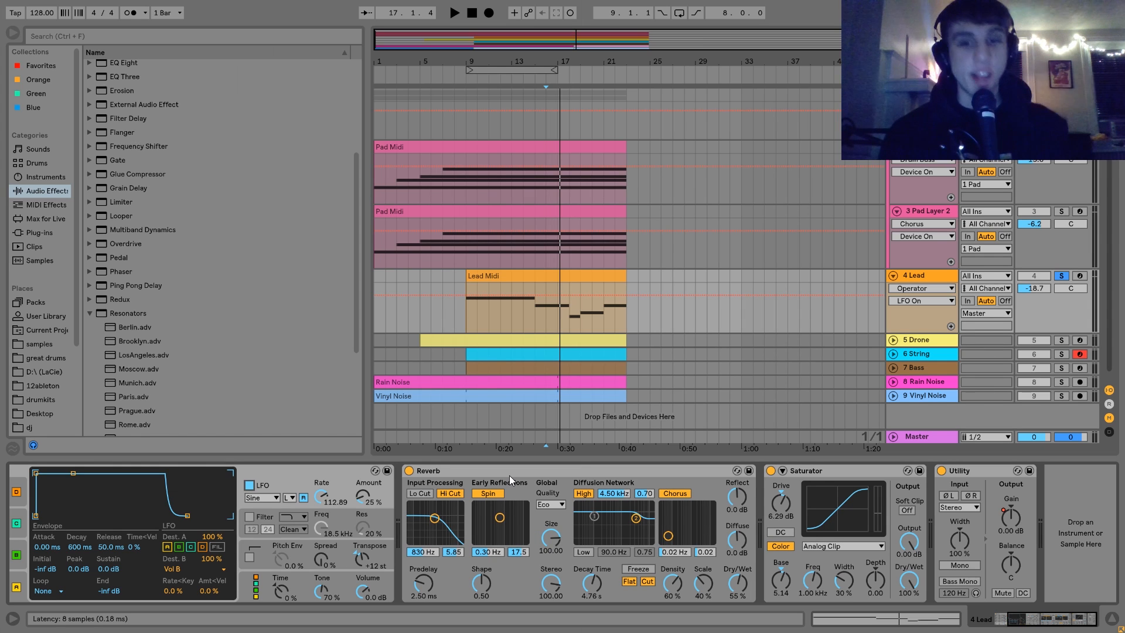
pyautogui.press('space')
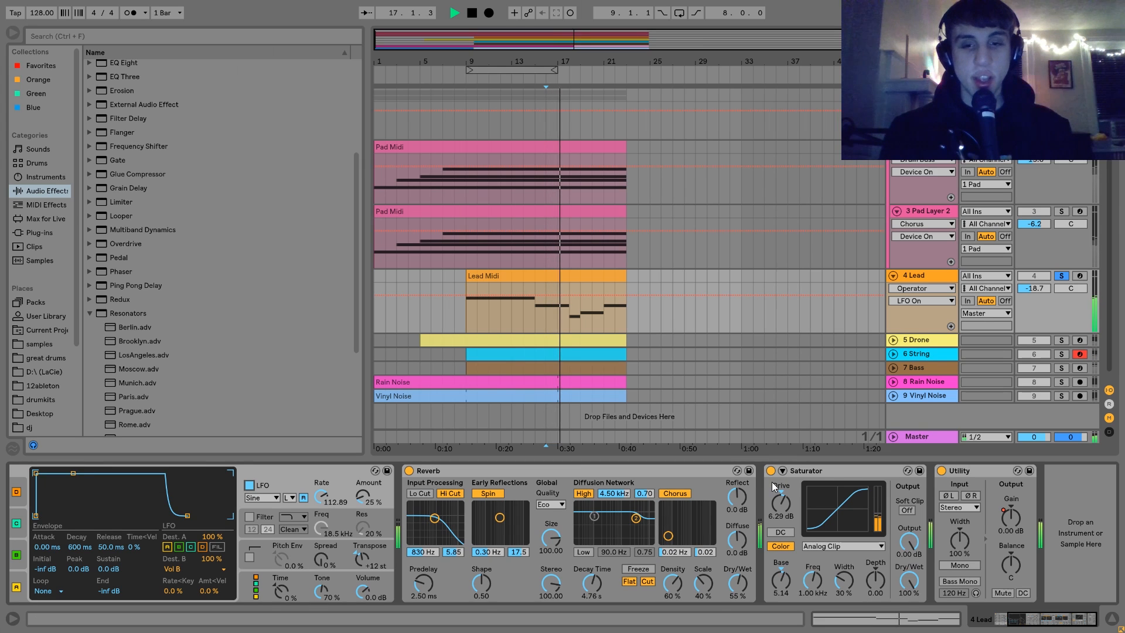
pyautogui.press('space')
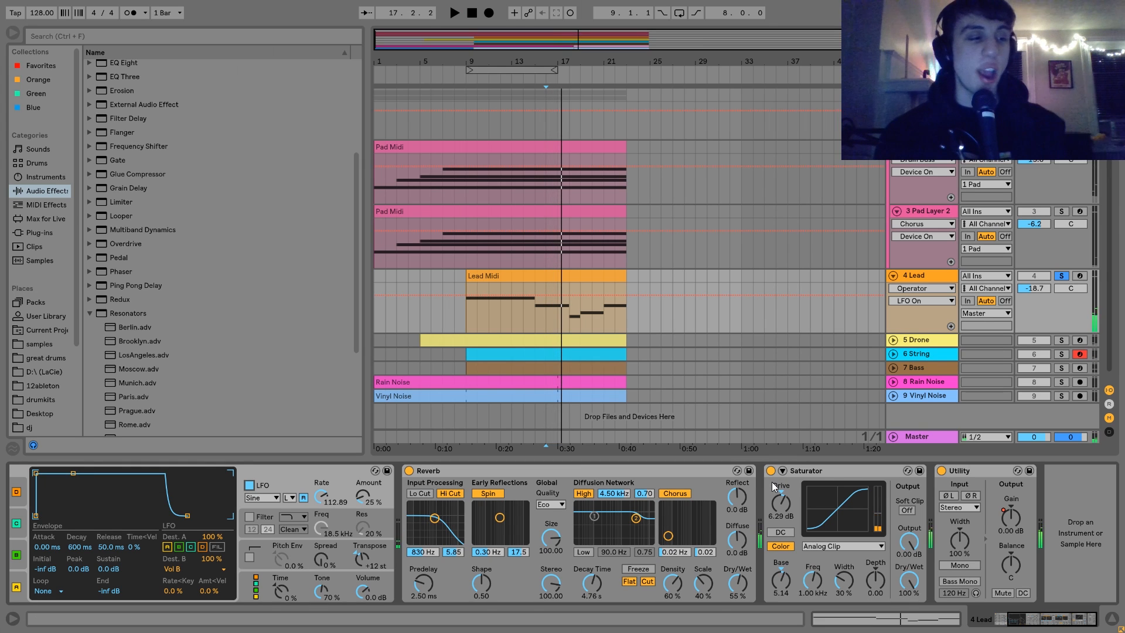
pyautogui.click(656, 469)
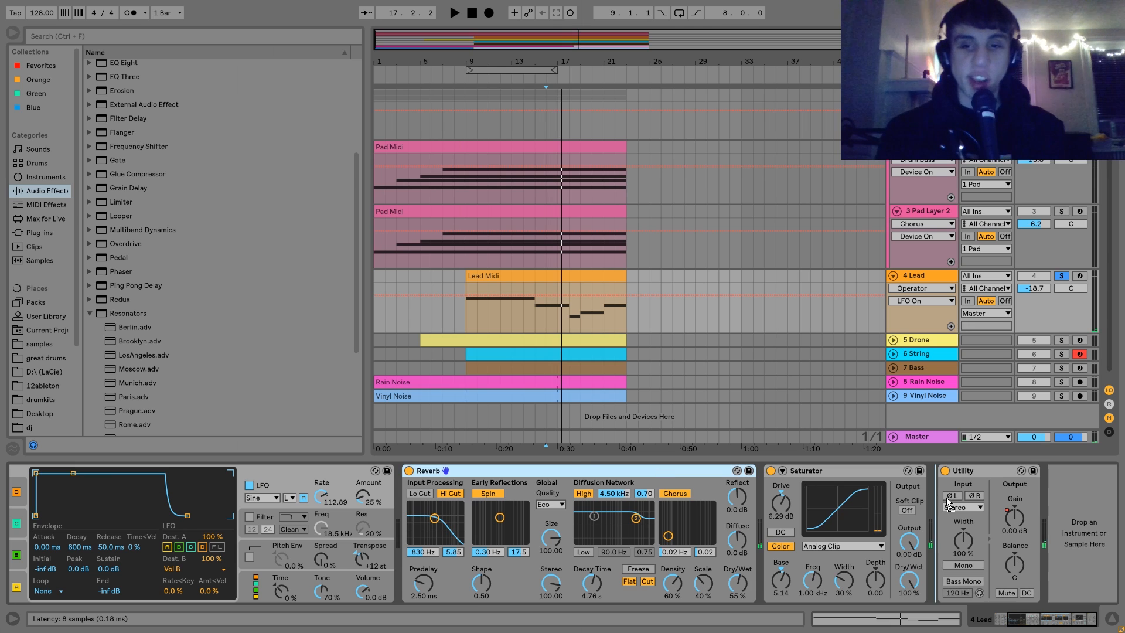
pyautogui.moveTo(953, 504); pyautogui.dragTo(954, 507)
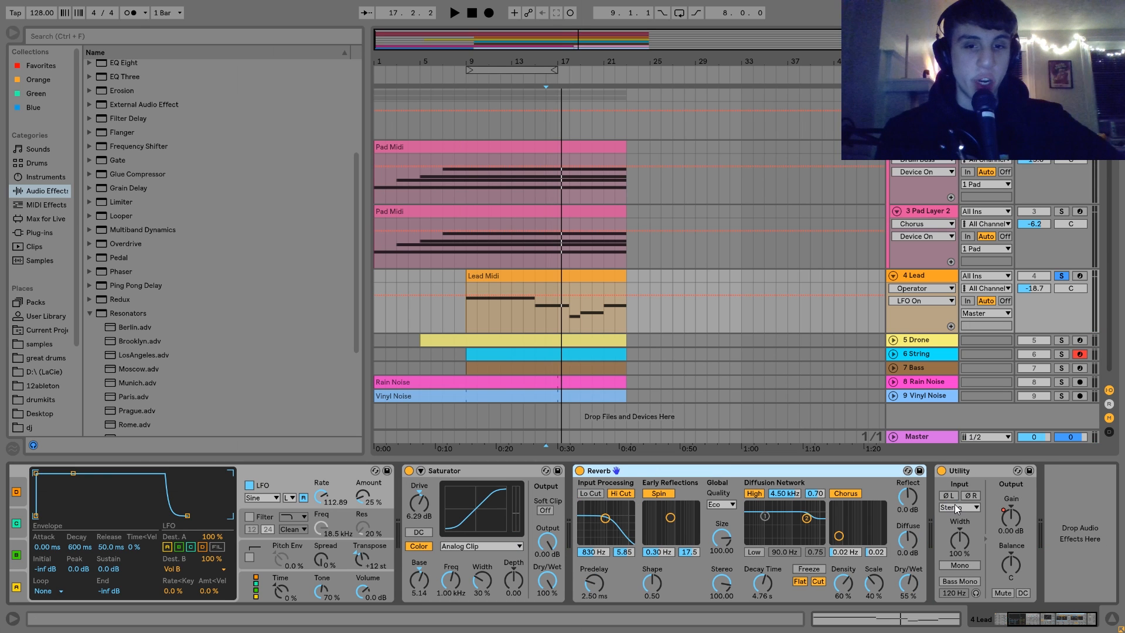
pyautogui.press('space')
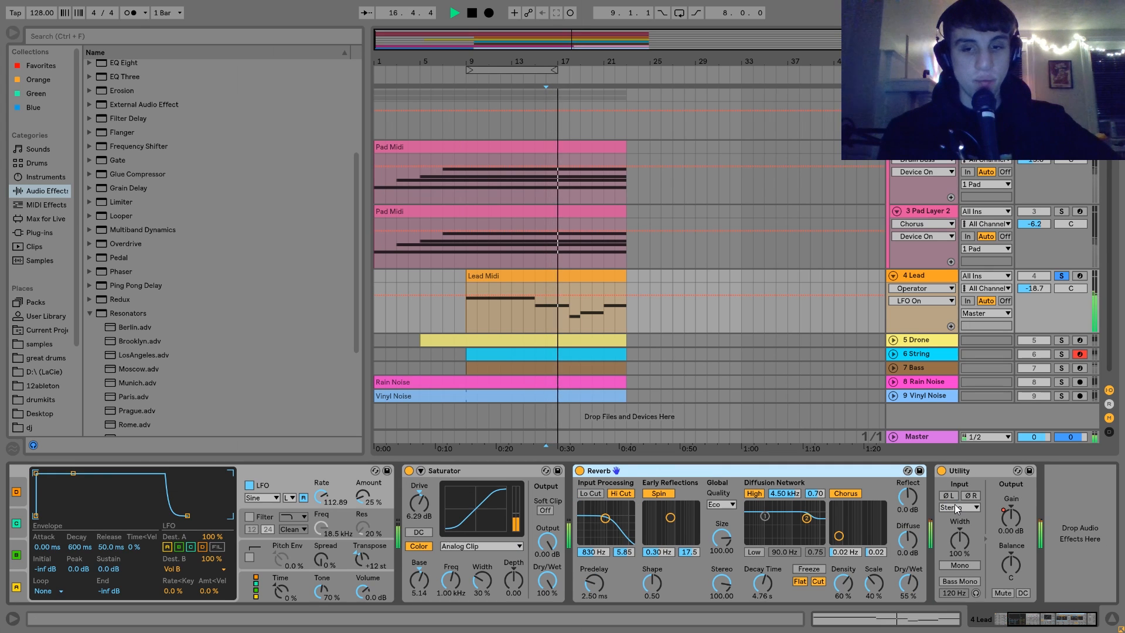
pyautogui.hotkey('ctrl', 'z')
pyautogui.press('space')
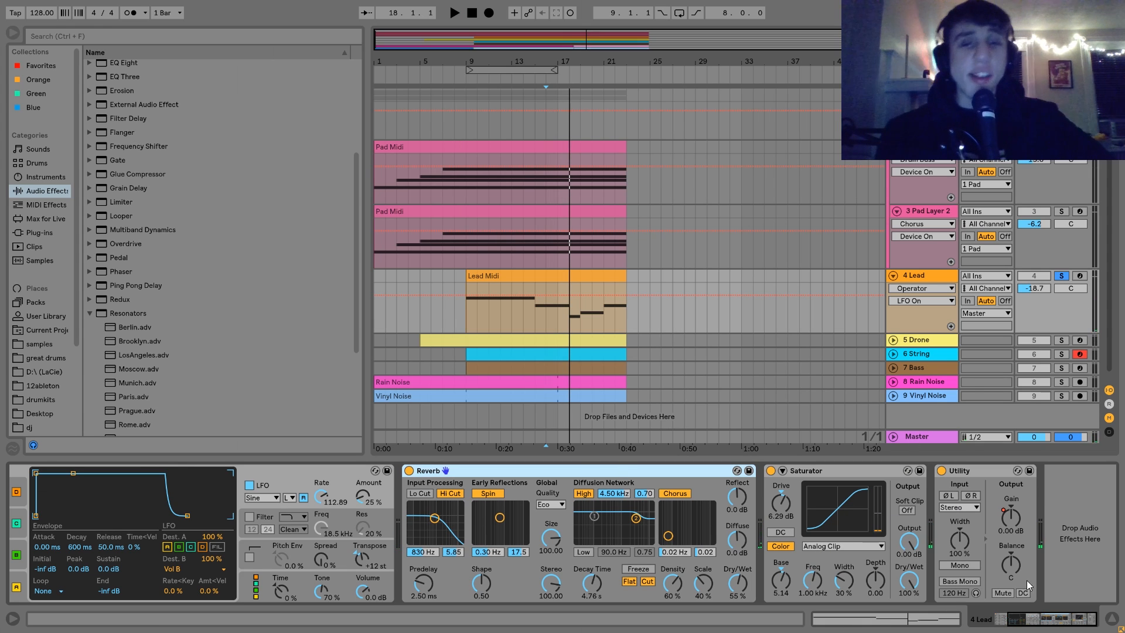
# Show the Lead's Utility Gain automation, play it from bar 9, and release the solo to hear all tracks.
pyautogui.click(1015, 526)
pyautogui.click(469, 310)
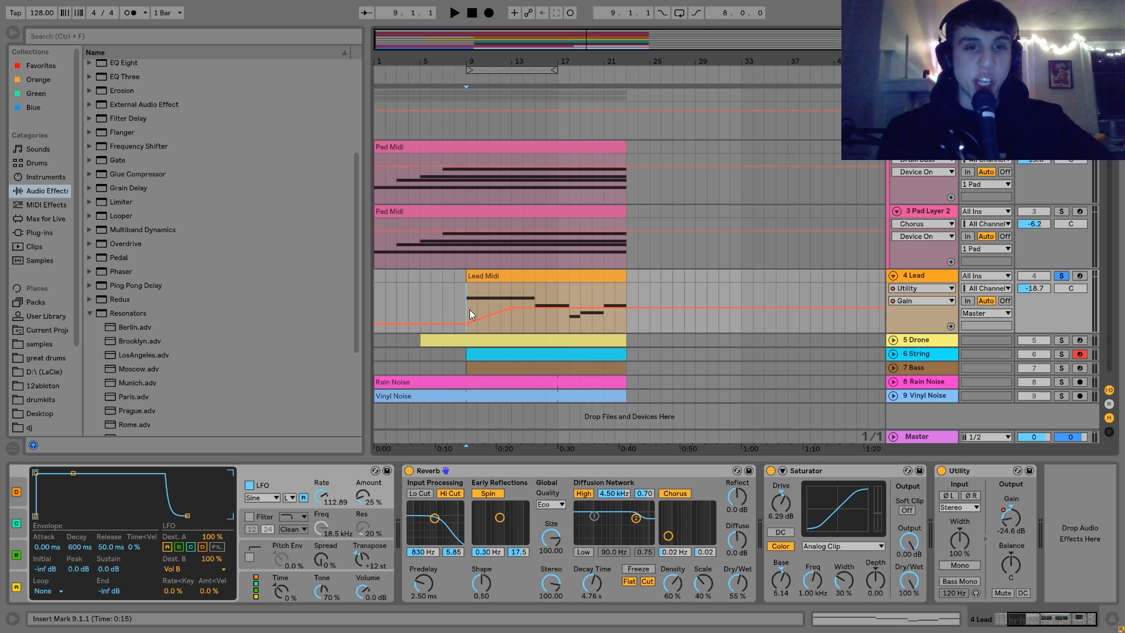
pyautogui.press('space')
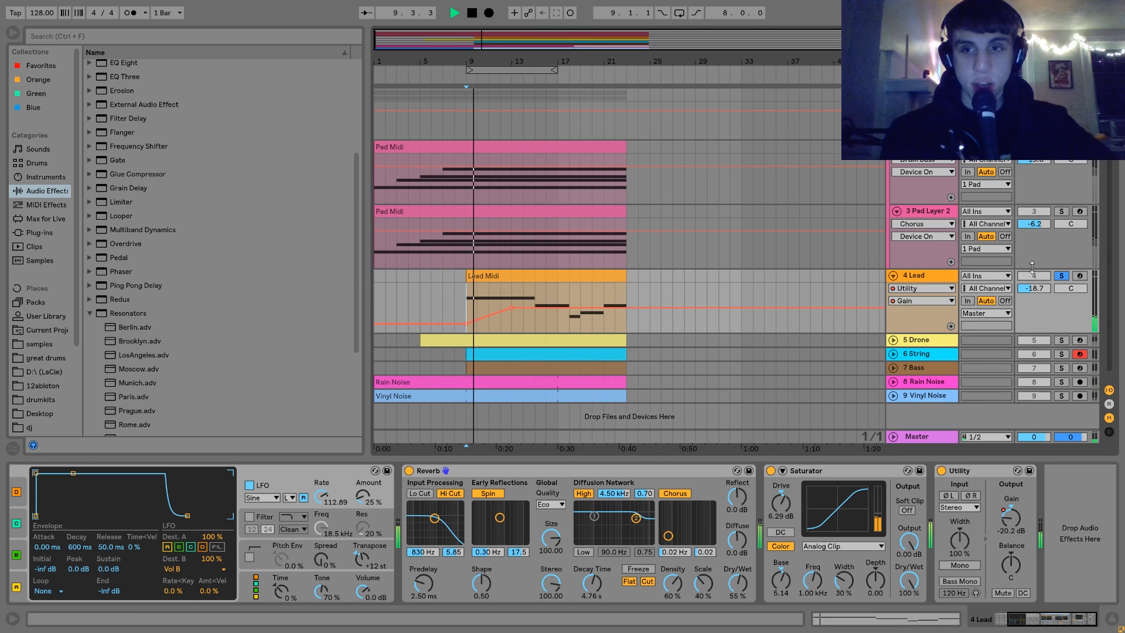
pyautogui.click(1060, 275)
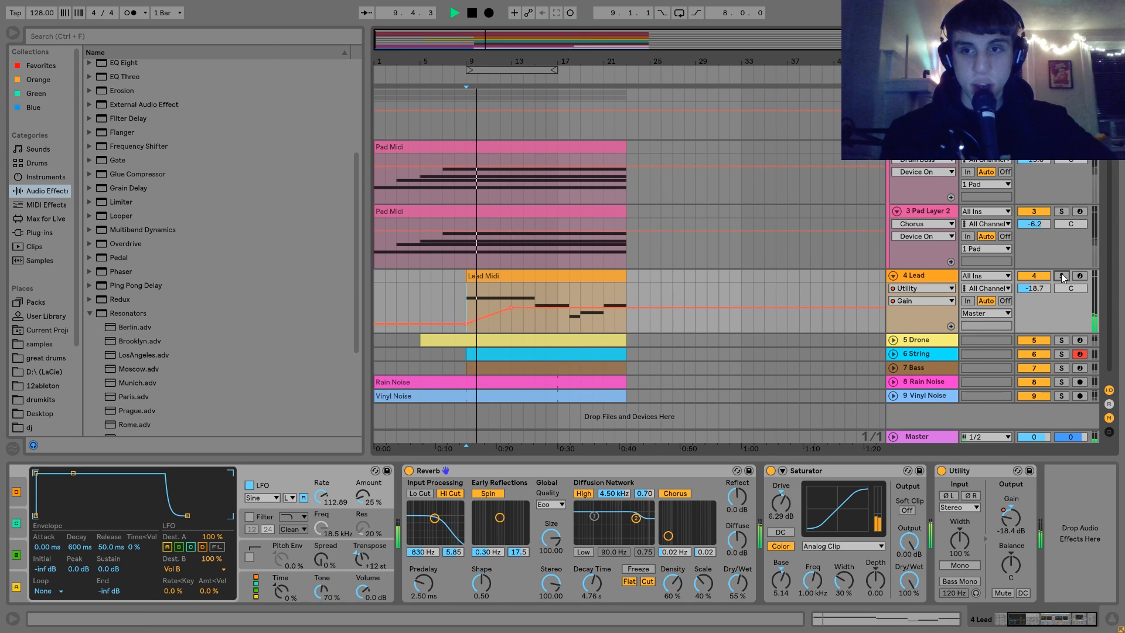
# Play the Lead's entrance from bar 8 with the Utility bypassed, and switch the Utility back on.
pyautogui.click(942, 471)
pyautogui.press('space')
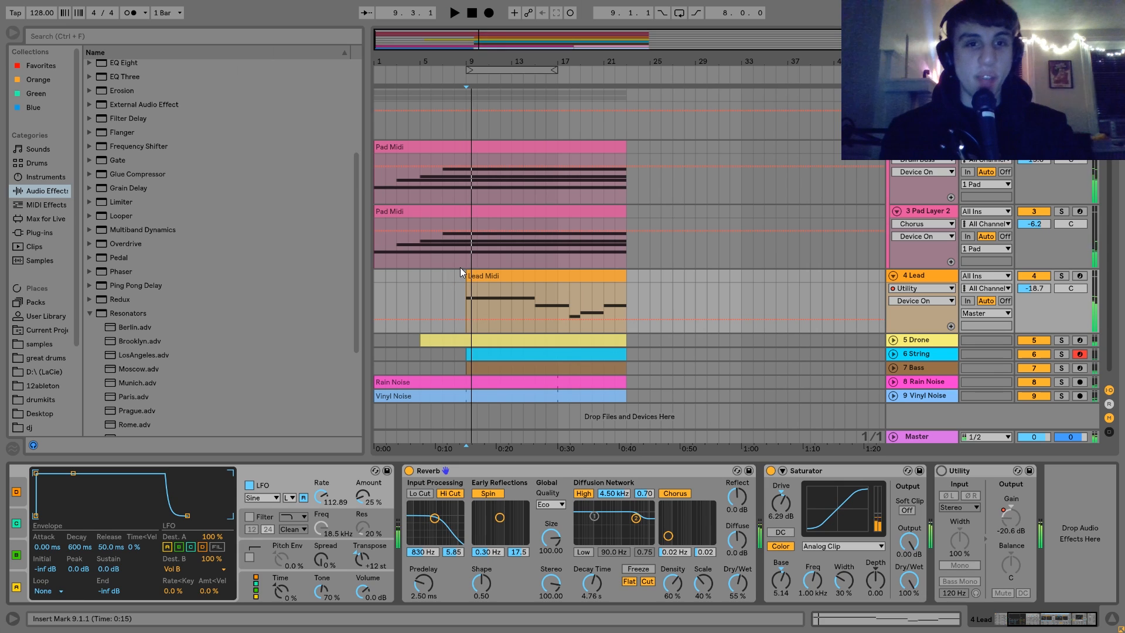
pyautogui.click(460, 267)
pyautogui.click(455, 272)
pyautogui.press('space')
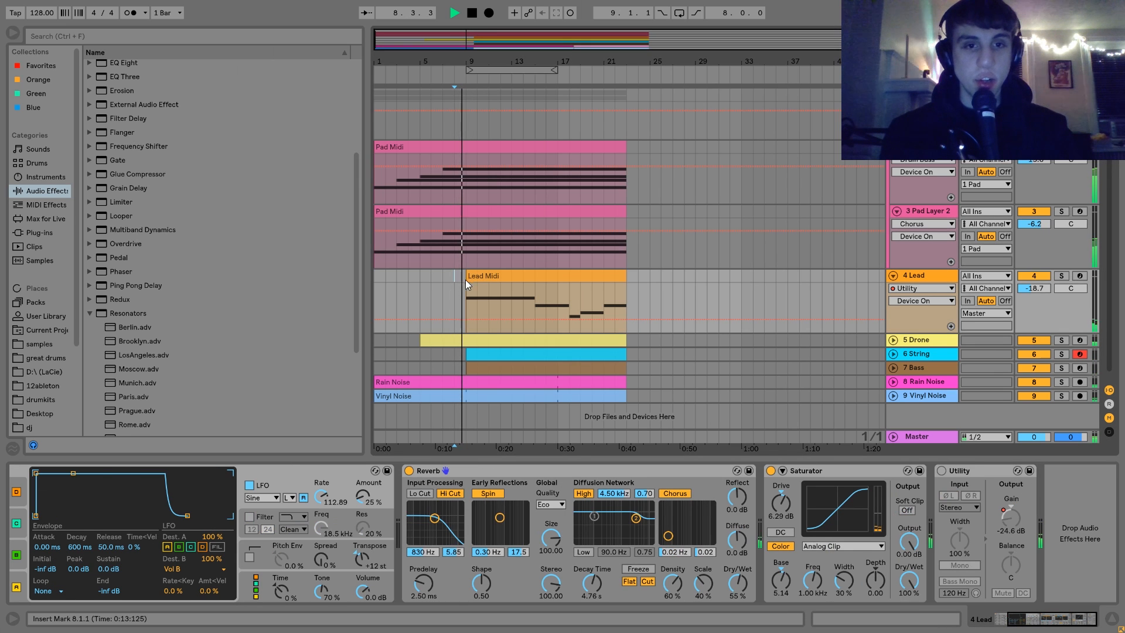
pyautogui.press('space')
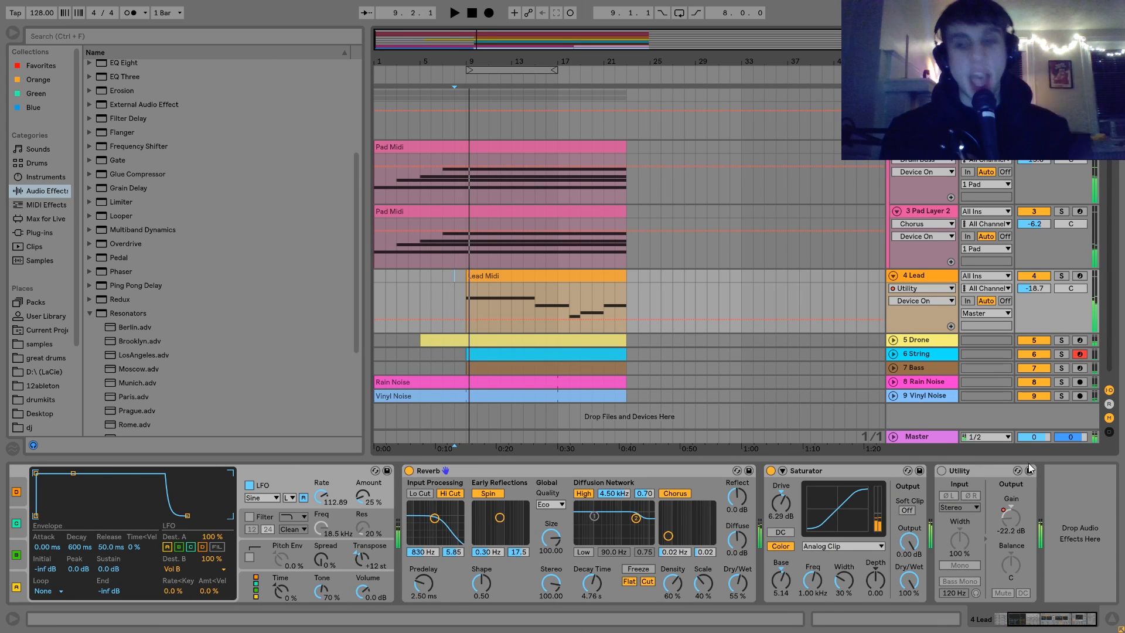
pyautogui.click(941, 470)
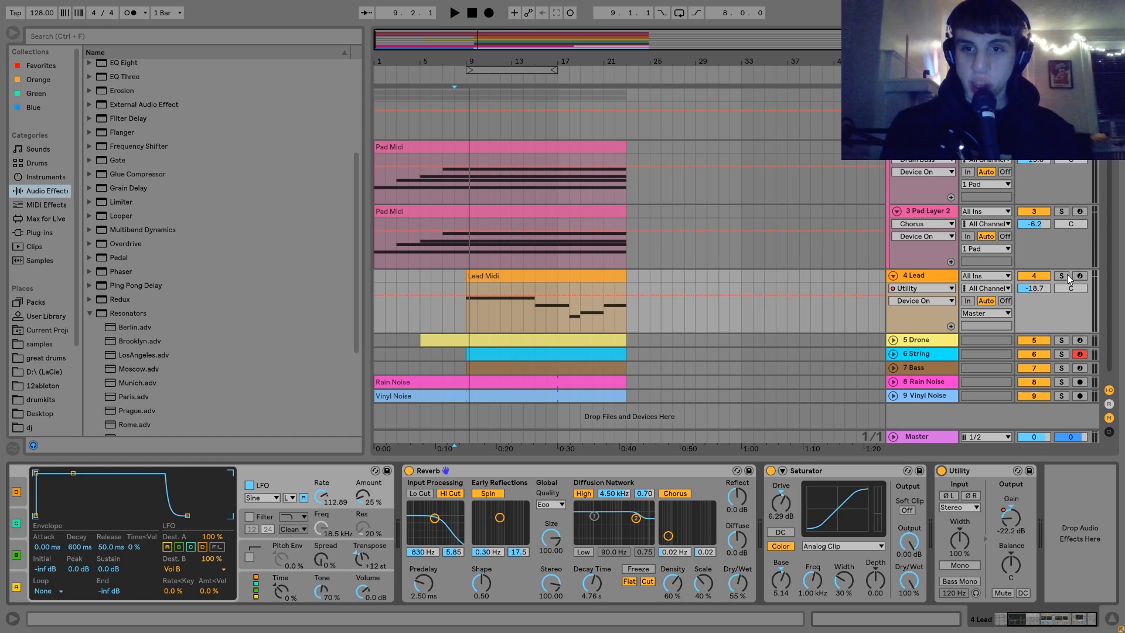
# Unfold and solo the Drone track, show its device chain, and play it from bar 8.
pyautogui.click(894, 340)
pyautogui.click(1061, 340)
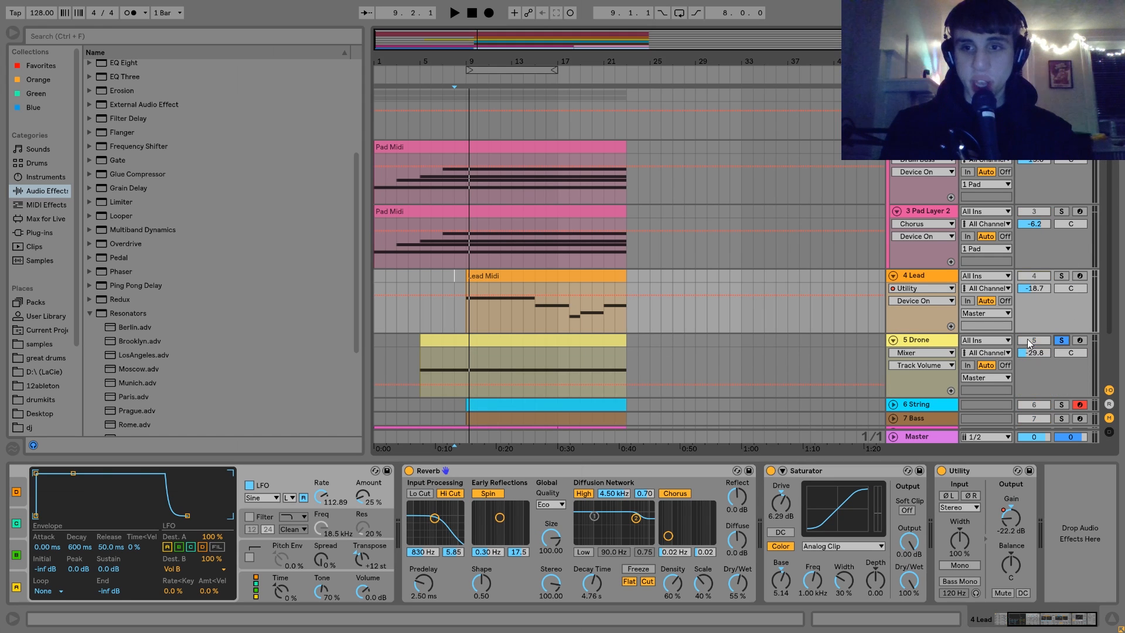
pyautogui.click(932, 339)
pyautogui.press('space')
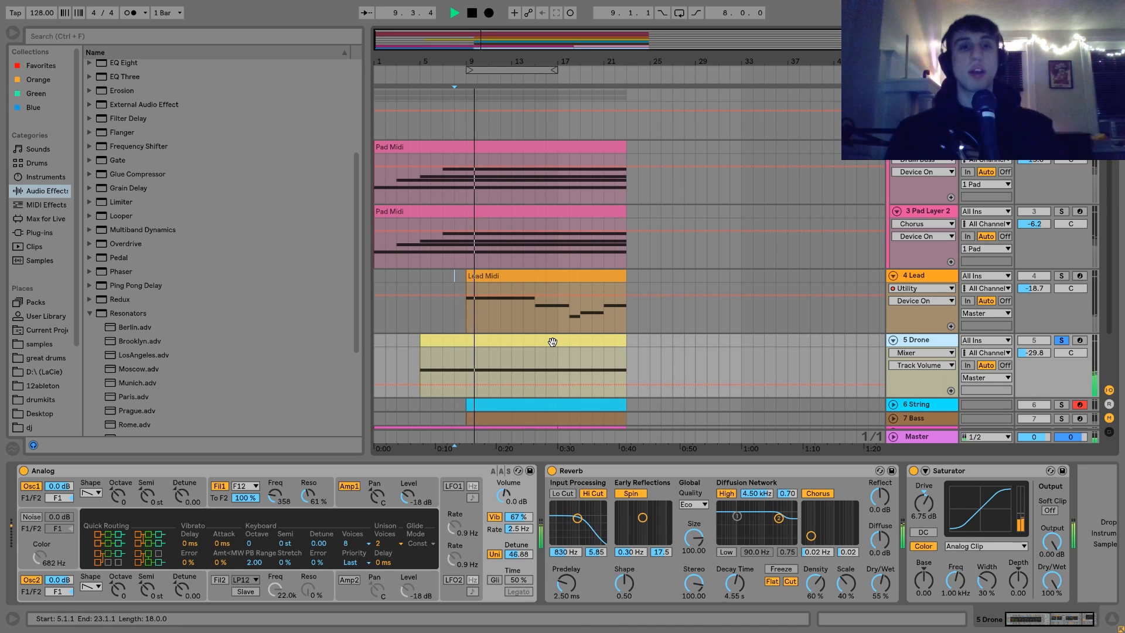
pyautogui.press('space')
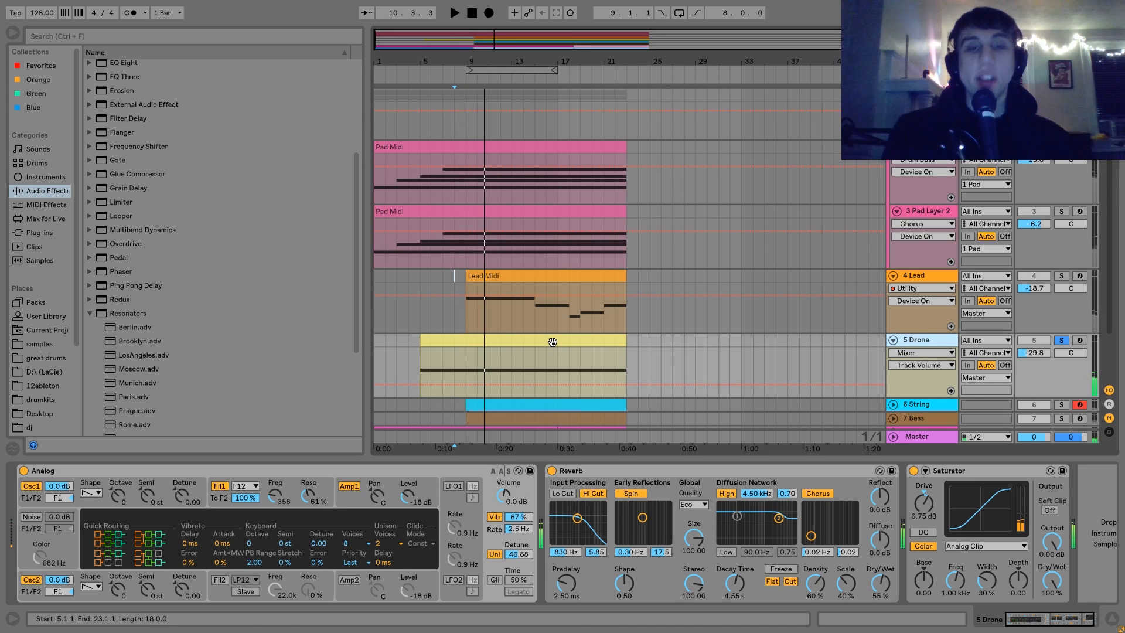
# Open the Drone track's MIDI clip to view its sustained note.
pyautogui.click(552, 341)
pyautogui.doubleClick(552, 342)
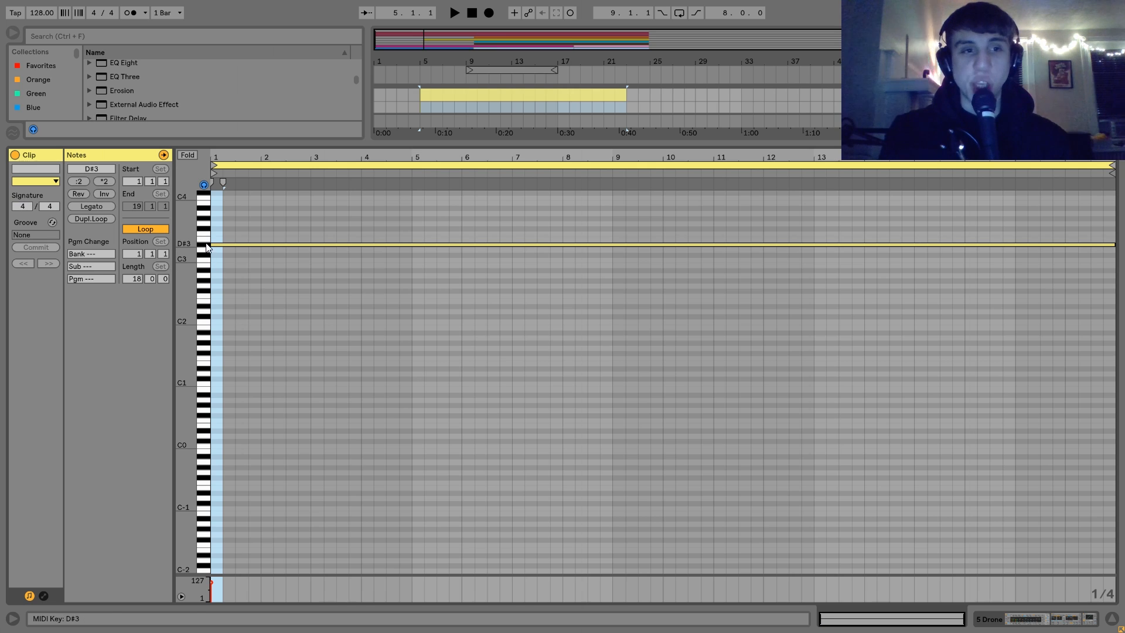
pyautogui.click(1065, 620)
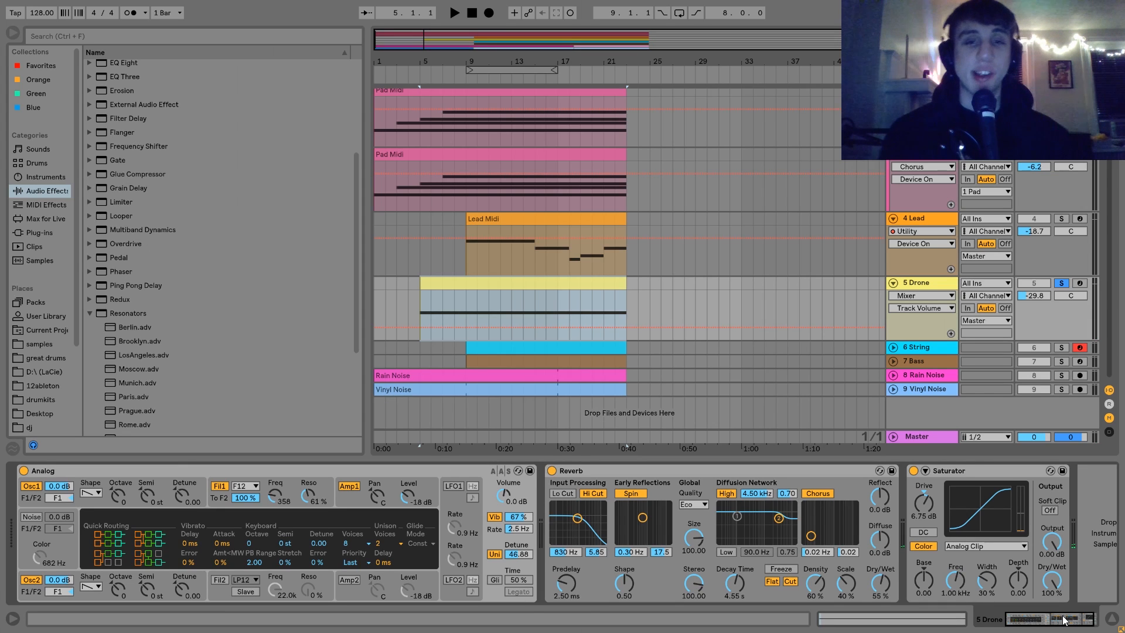
pyautogui.click(1063, 285)
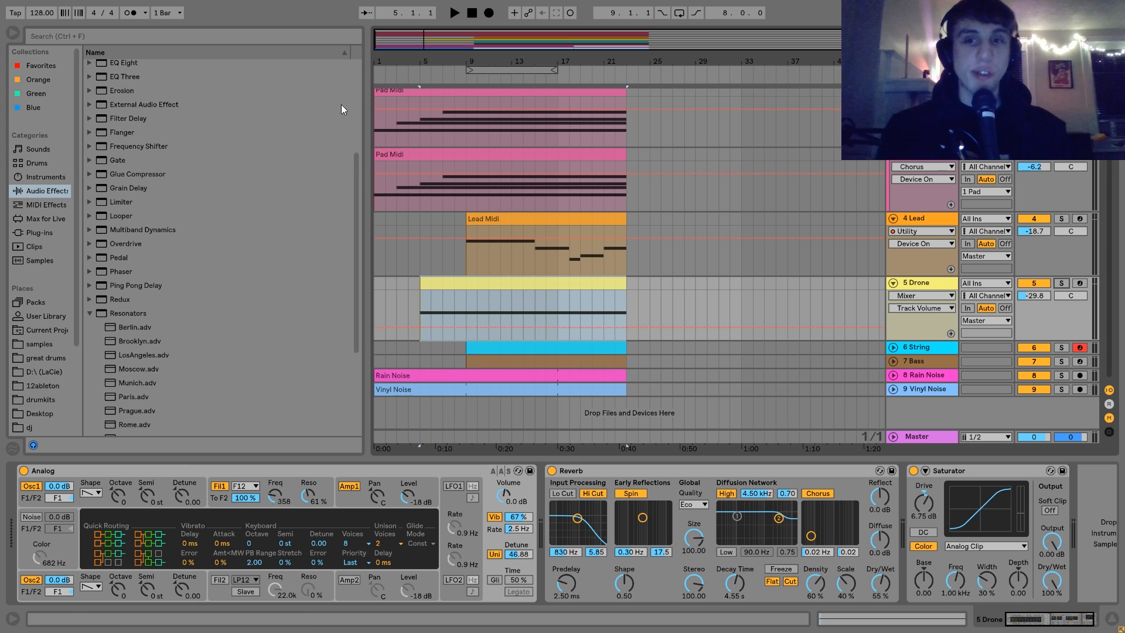
pyautogui.press('space')
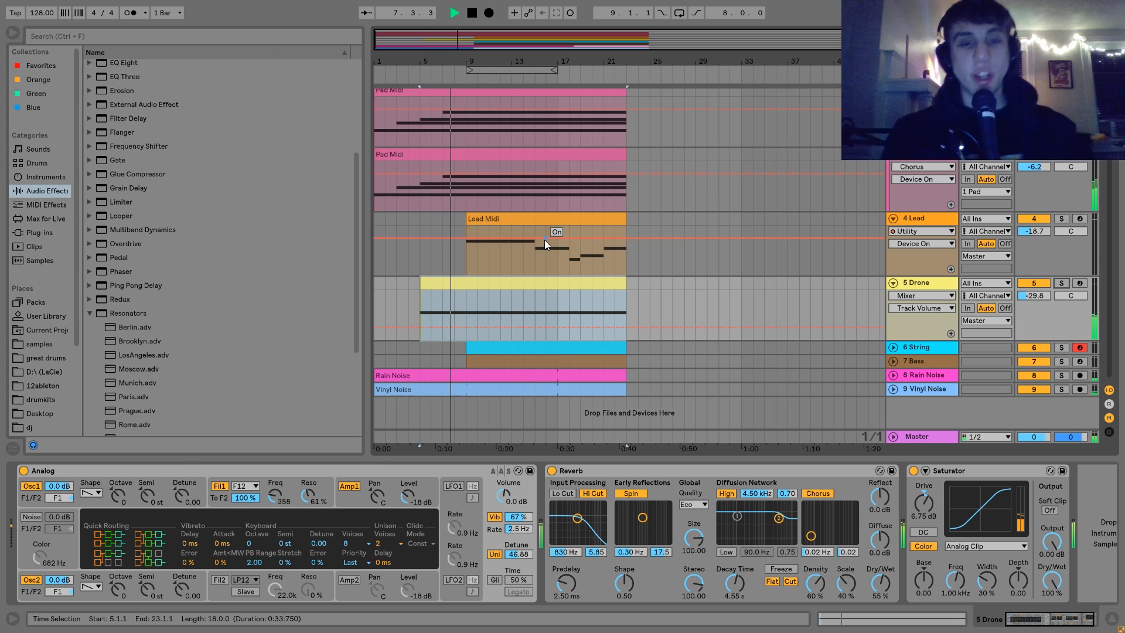
pyautogui.press('space')
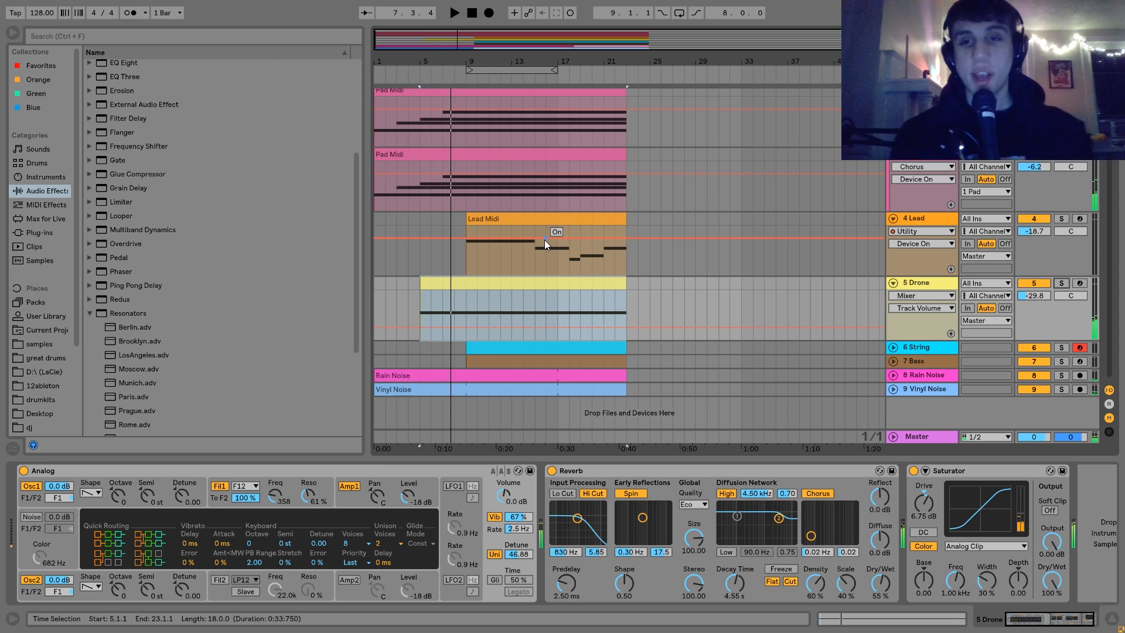
# Solo the Drone, show Analog's Filter 1 settings, and play from bar 5 while switching Filter 1 off and back on.
pyautogui.click(1062, 284)
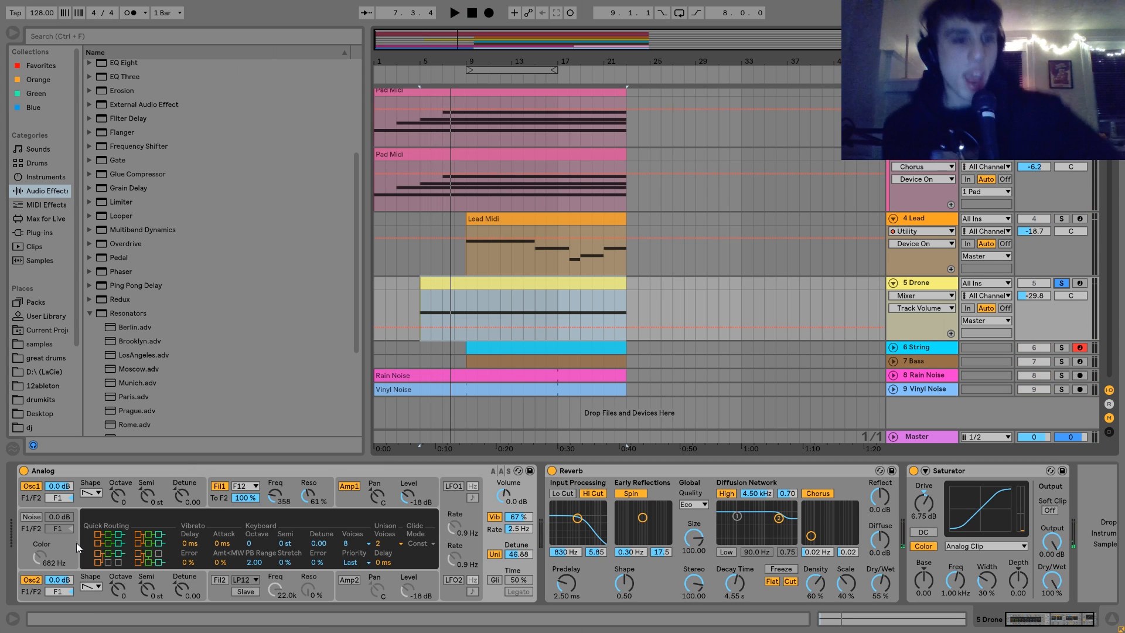
pyautogui.click(221, 494)
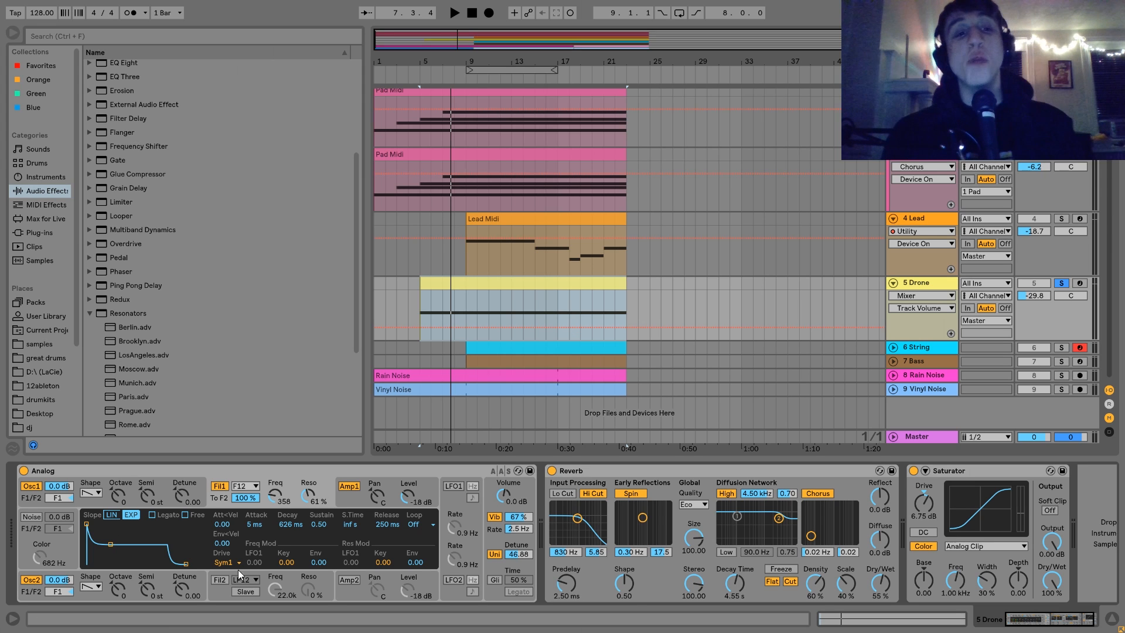
pyautogui.press('space')
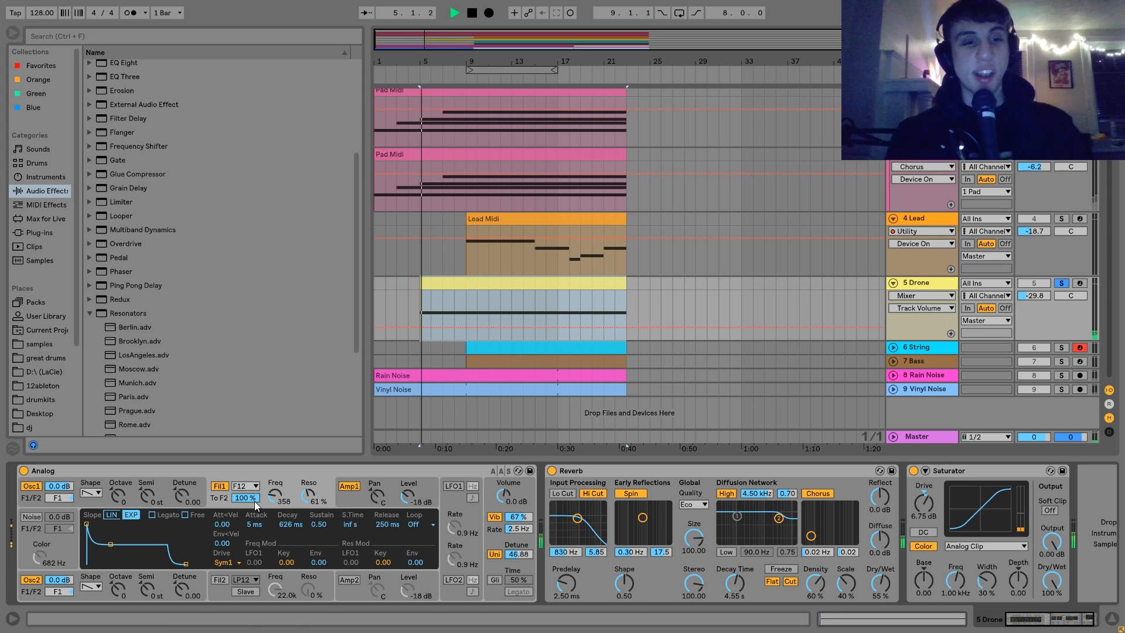
pyautogui.click(218, 486)
pyautogui.click(218, 487)
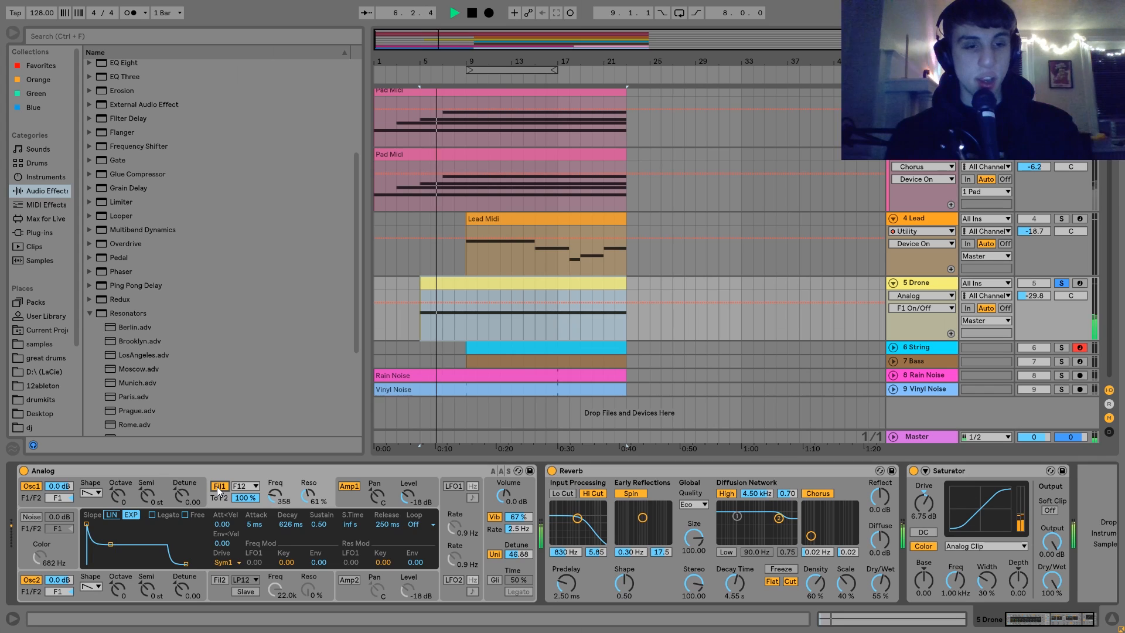
pyautogui.press('space')
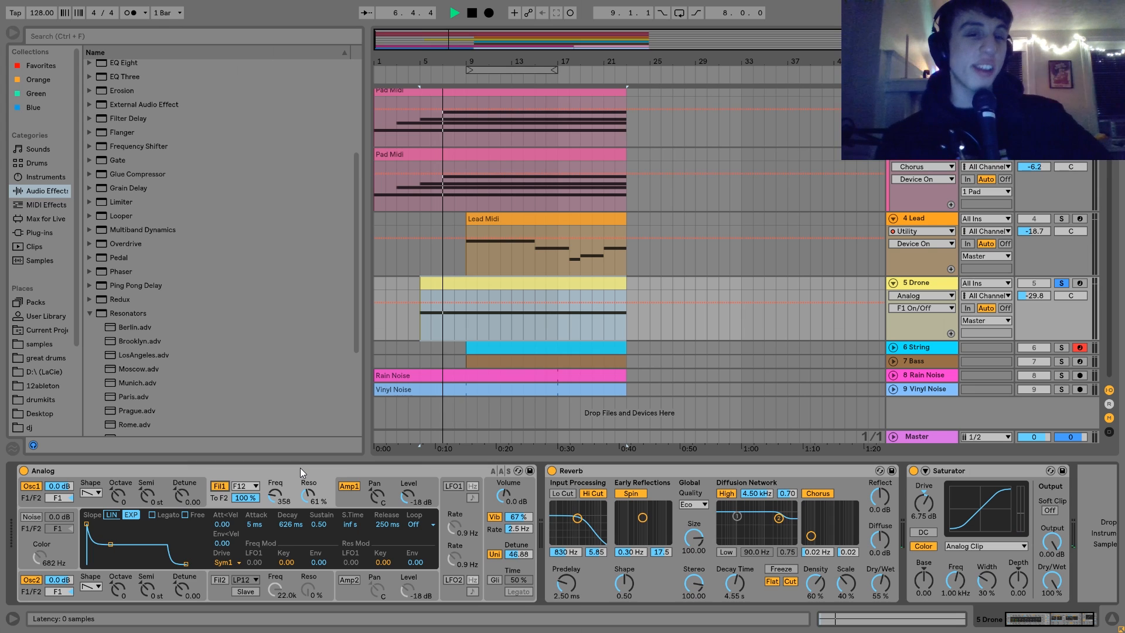
pyautogui.press('space')
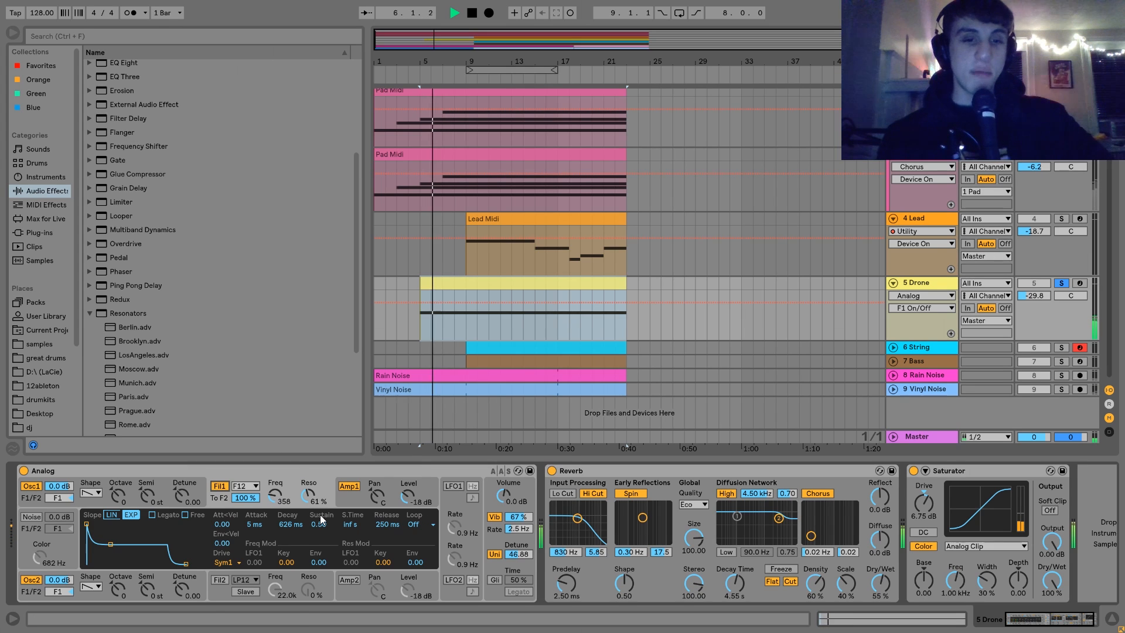
pyautogui.press('space')
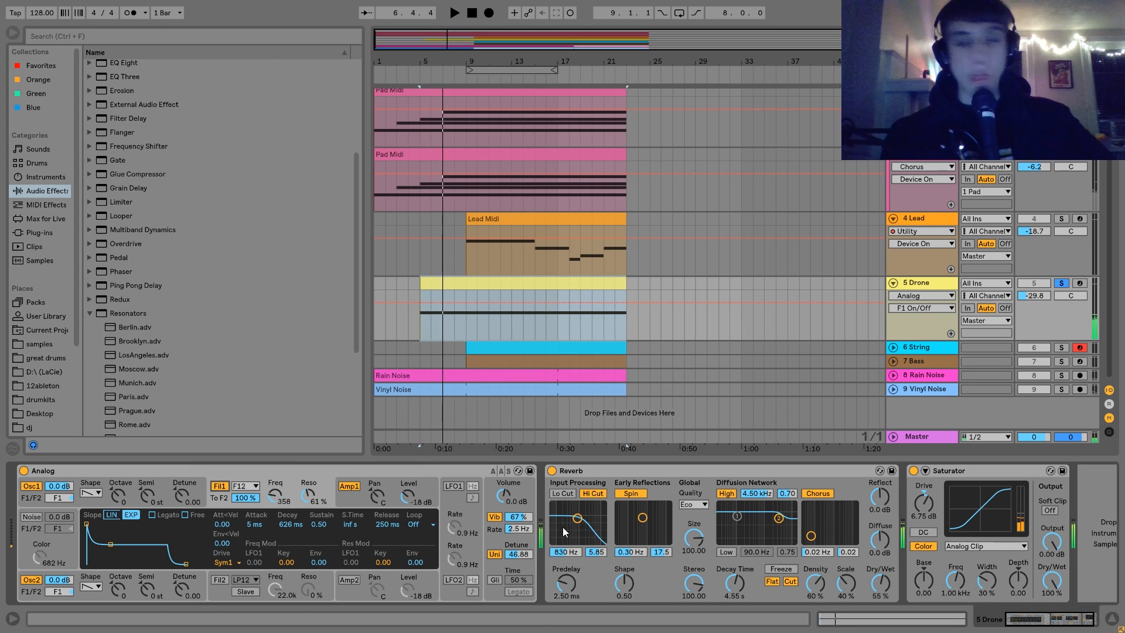
# Return the Drone's Analog display to the Quick Routing view and play the Drone from bar 5.
pyautogui.click(492, 536)
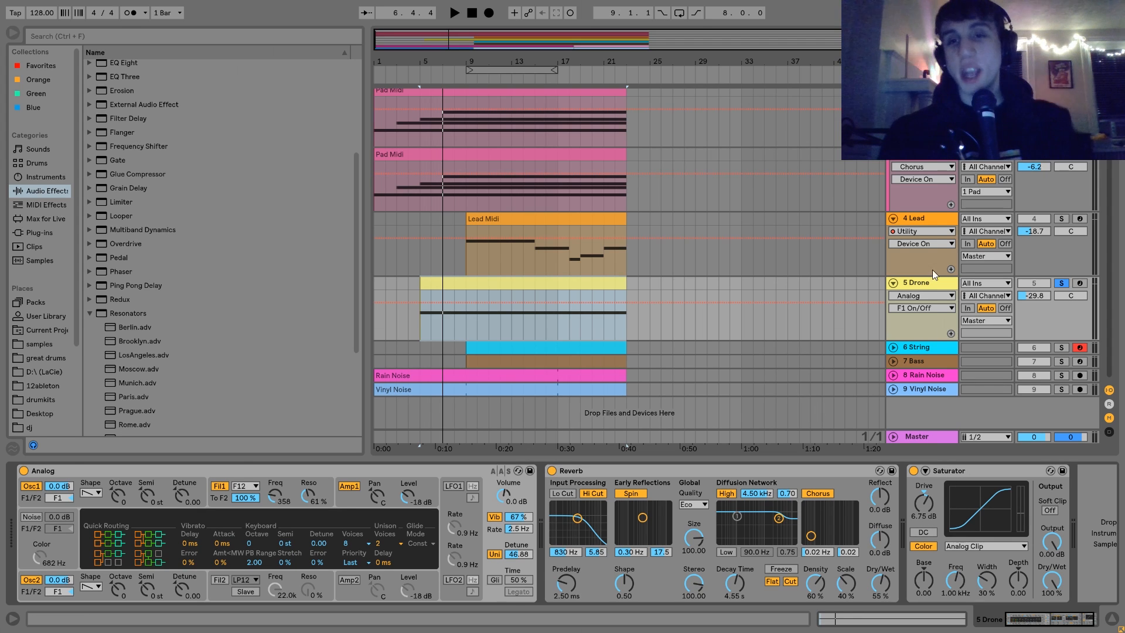
pyautogui.click(919, 219)
pyautogui.click(912, 284)
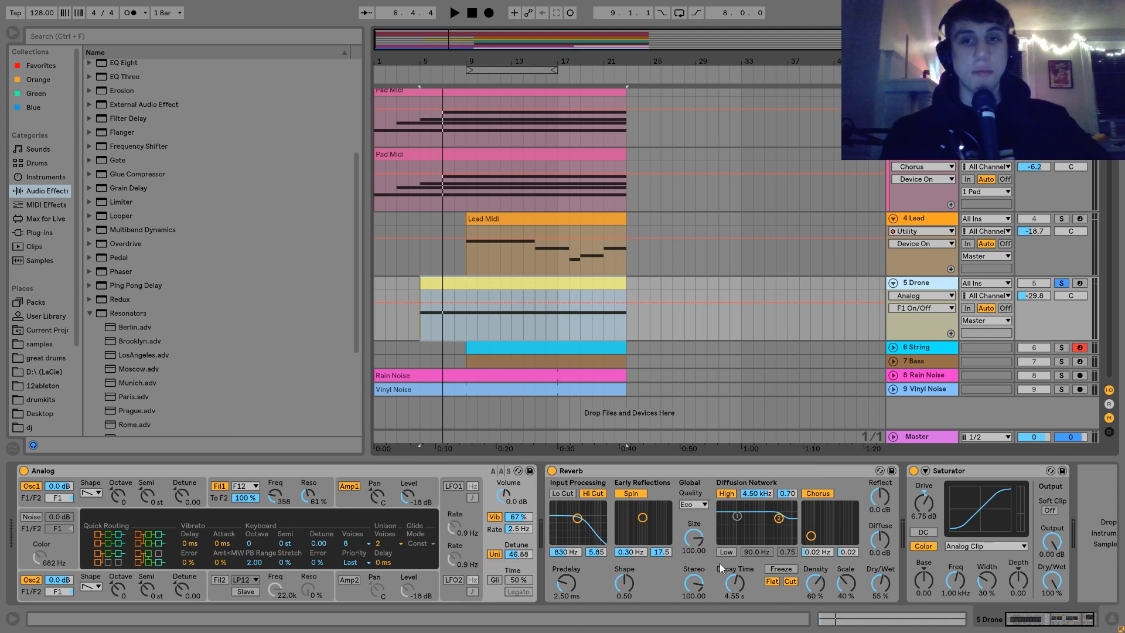
pyautogui.press('space')
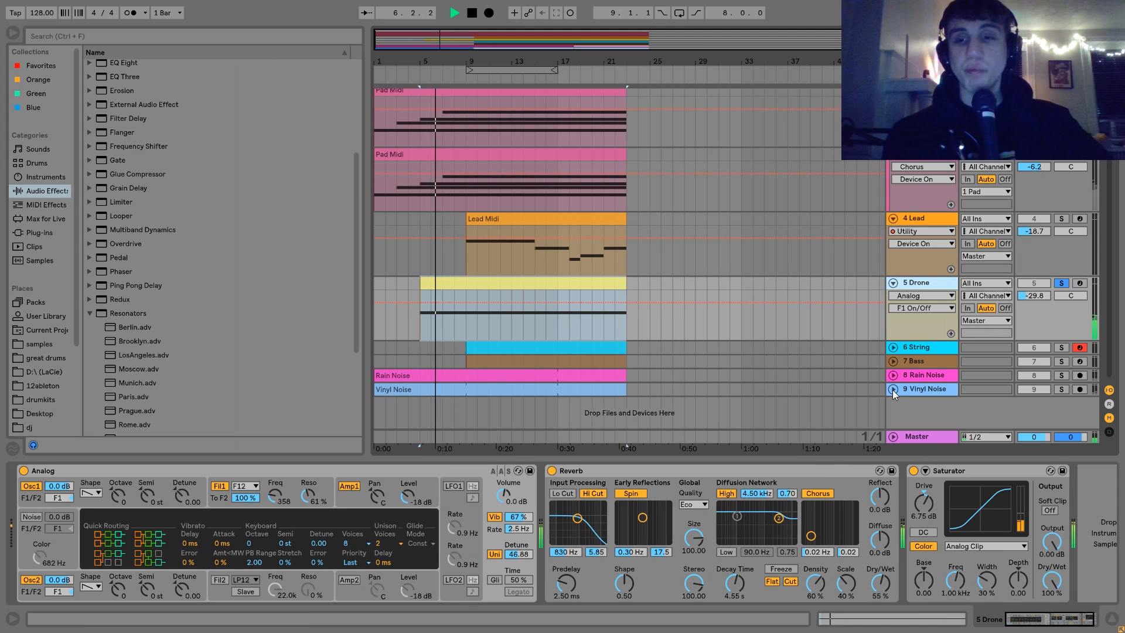
pyautogui.press('space')
# Unfold and solo the String track, and play its clip from bar 9 and from bar 15.
pyautogui.click(889, 347)
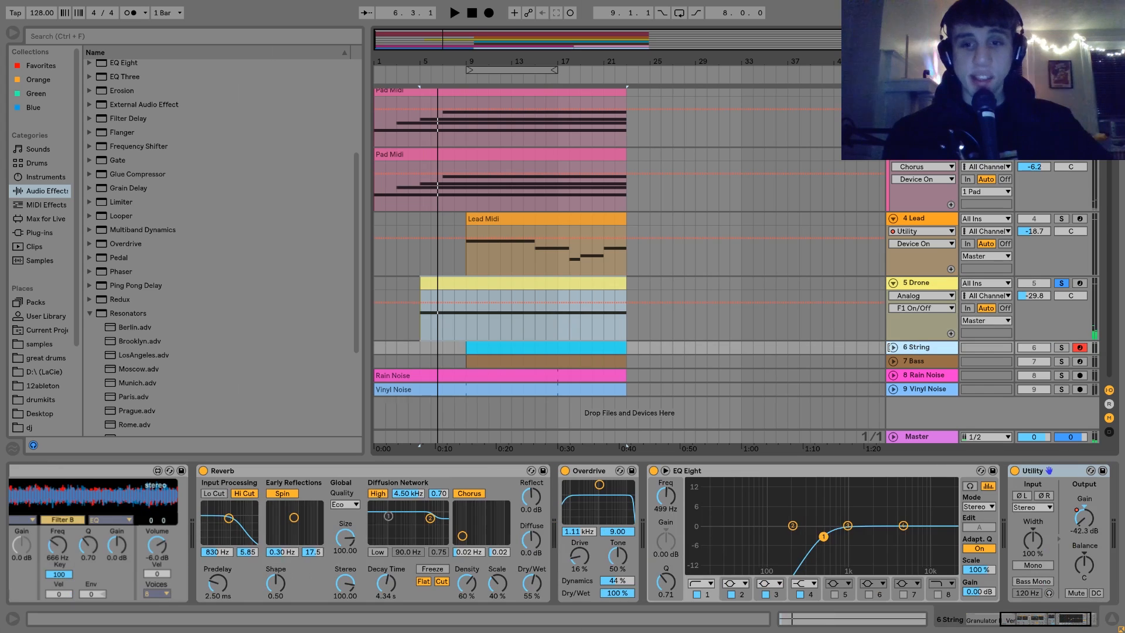
pyautogui.click(1059, 349)
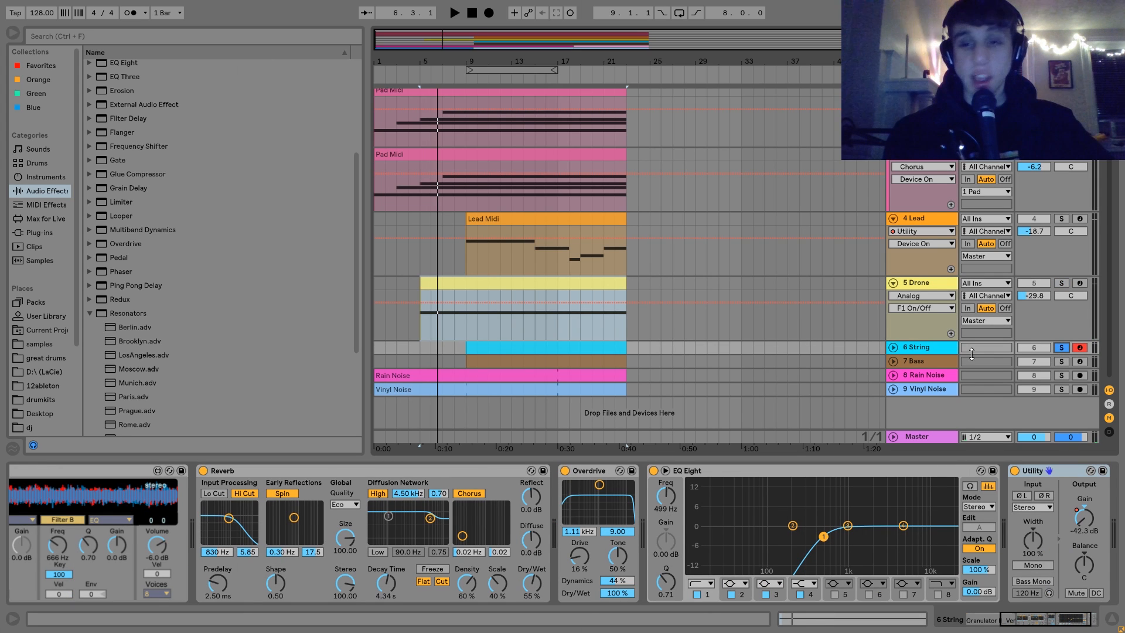
pyautogui.click(896, 346)
pyautogui.click(567, 346)
pyautogui.press('space')
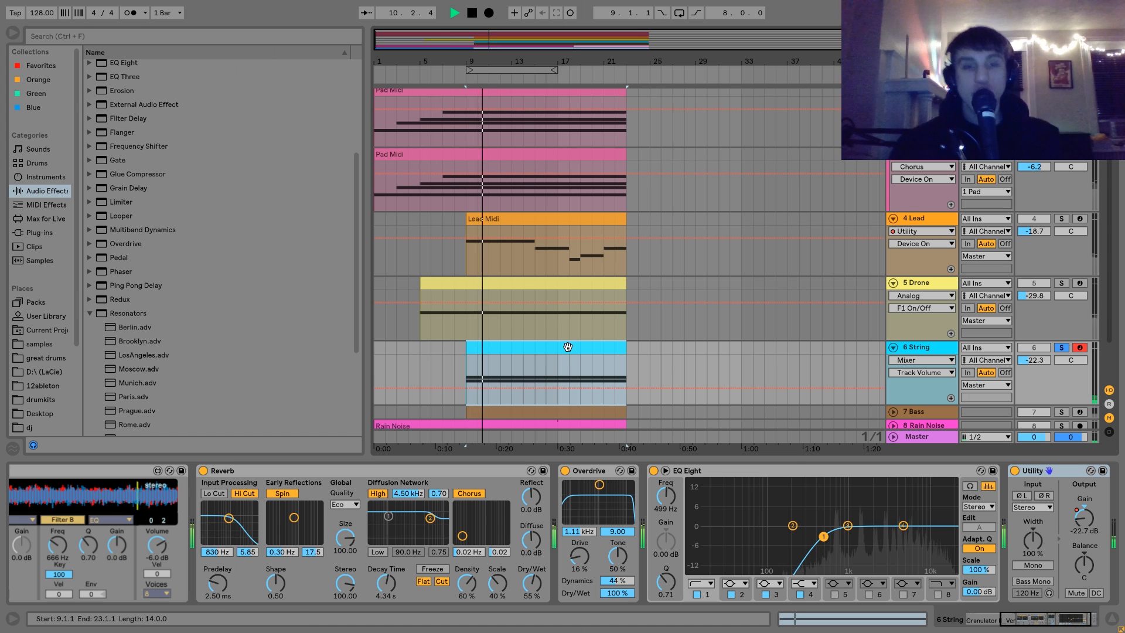
pyautogui.click(535, 369)
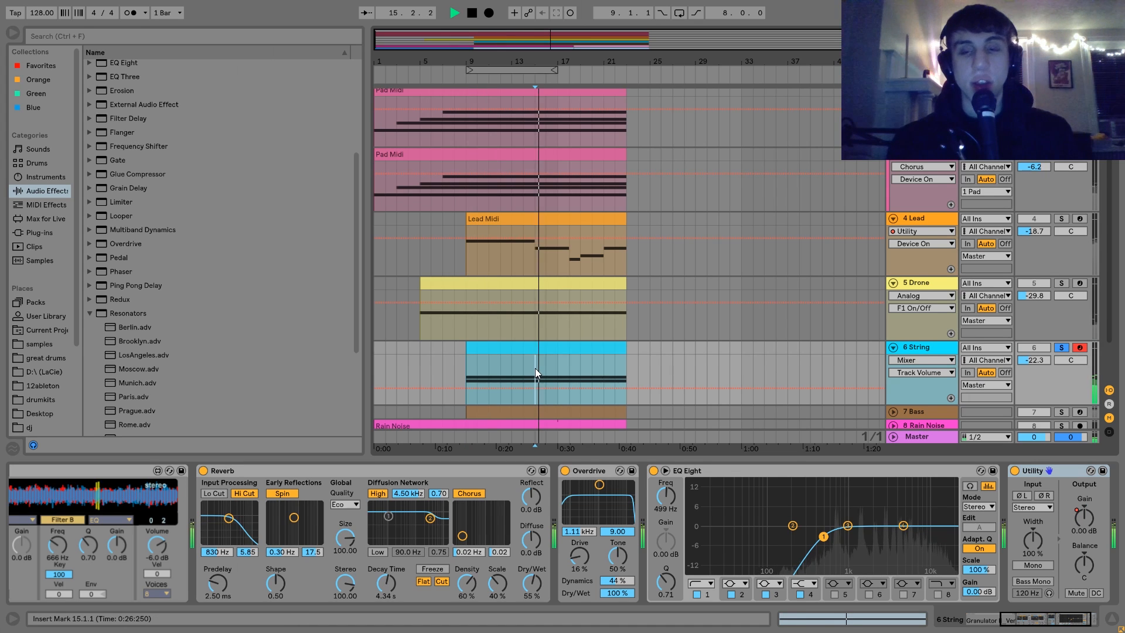
pyautogui.press('space')
# Open the String's MIDI clip to view its notes, and return to the Granulator II device chain with the solo released.
pyautogui.scroll(5, 543, 536)
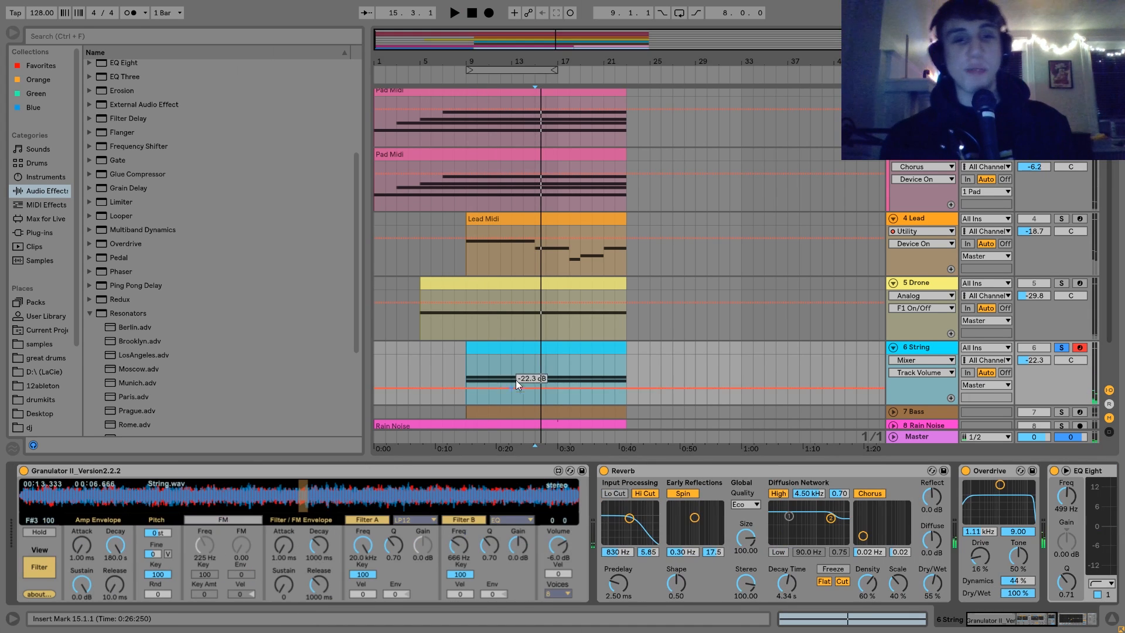
pyautogui.doubleClick(522, 346)
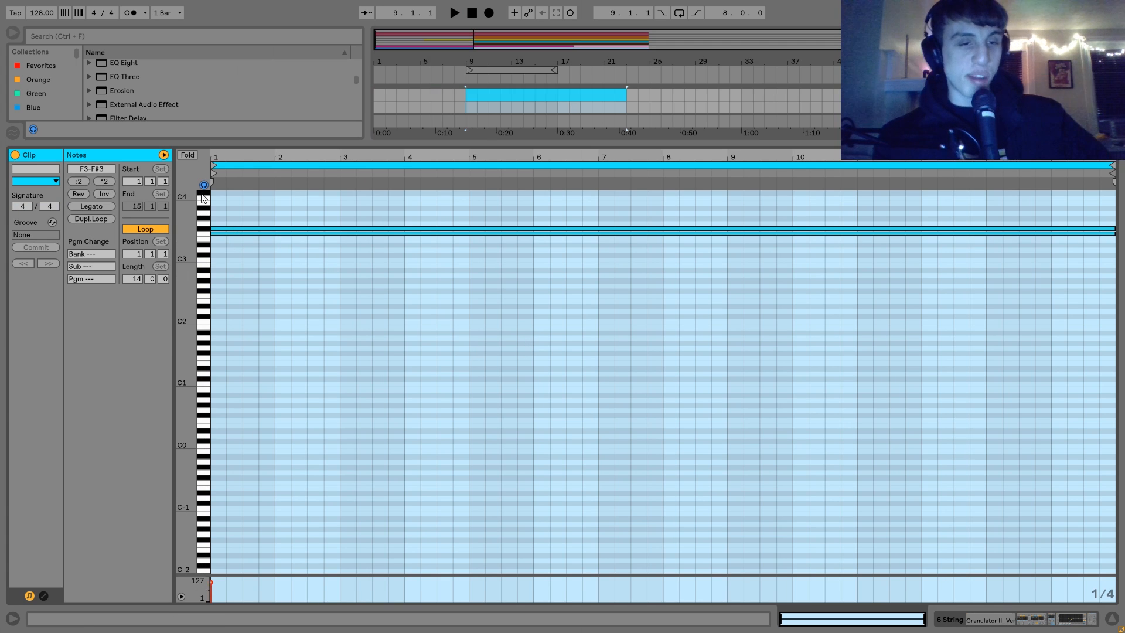
pyautogui.click(1034, 627)
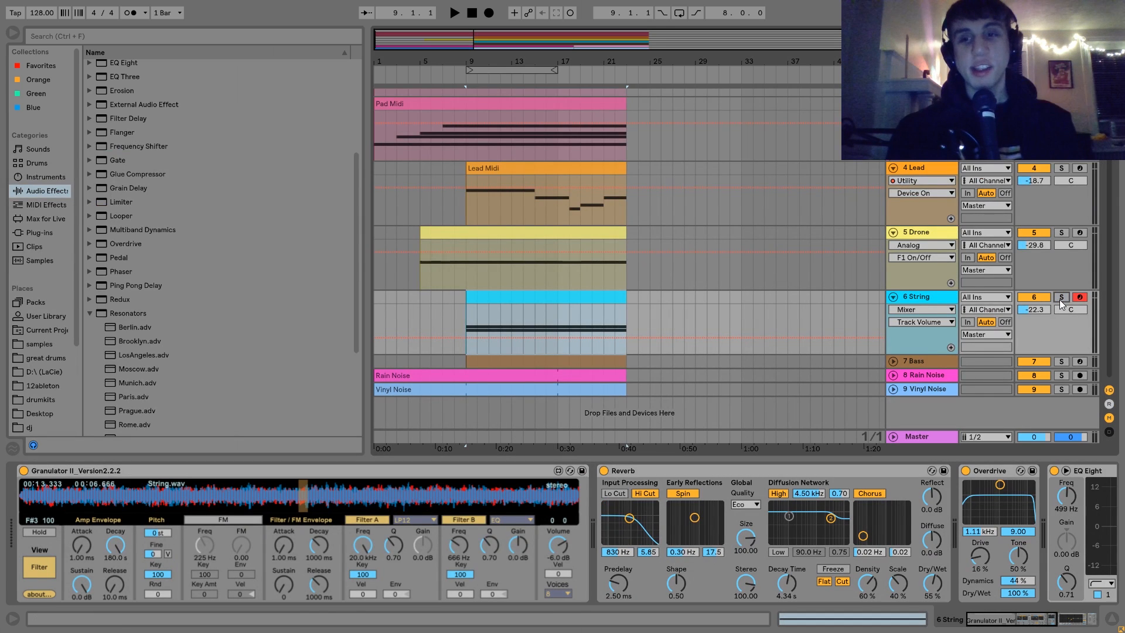
# Play all tracks from bar 17, muting and unmuting the String to compare the mix with and without it.
pyautogui.click(557, 321)
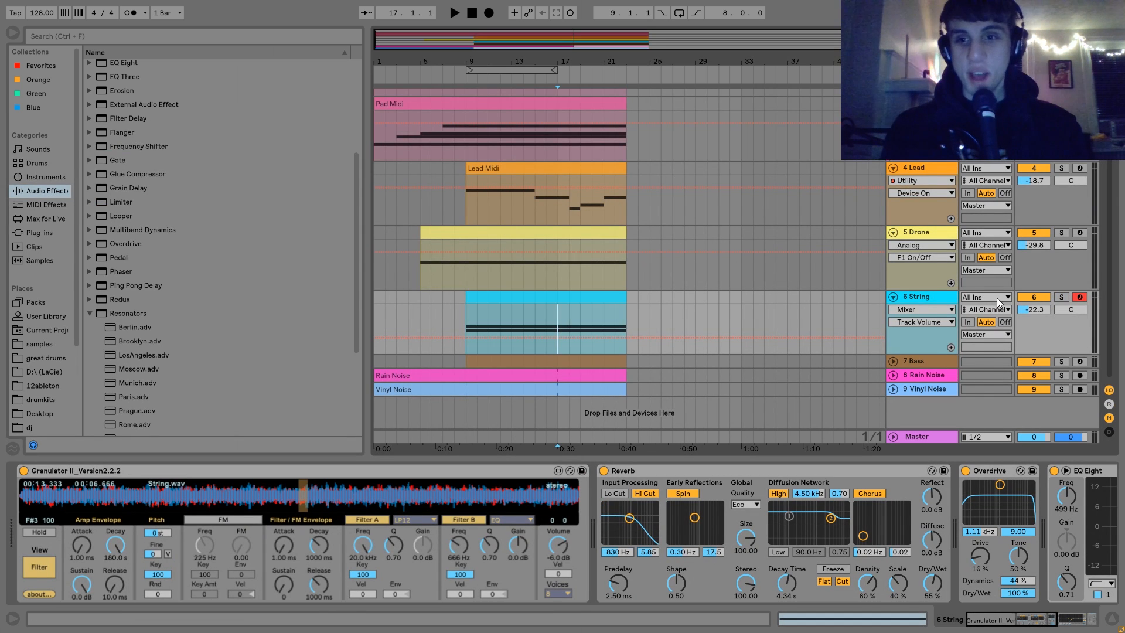
pyautogui.press('space')
pyautogui.click(1035, 297)
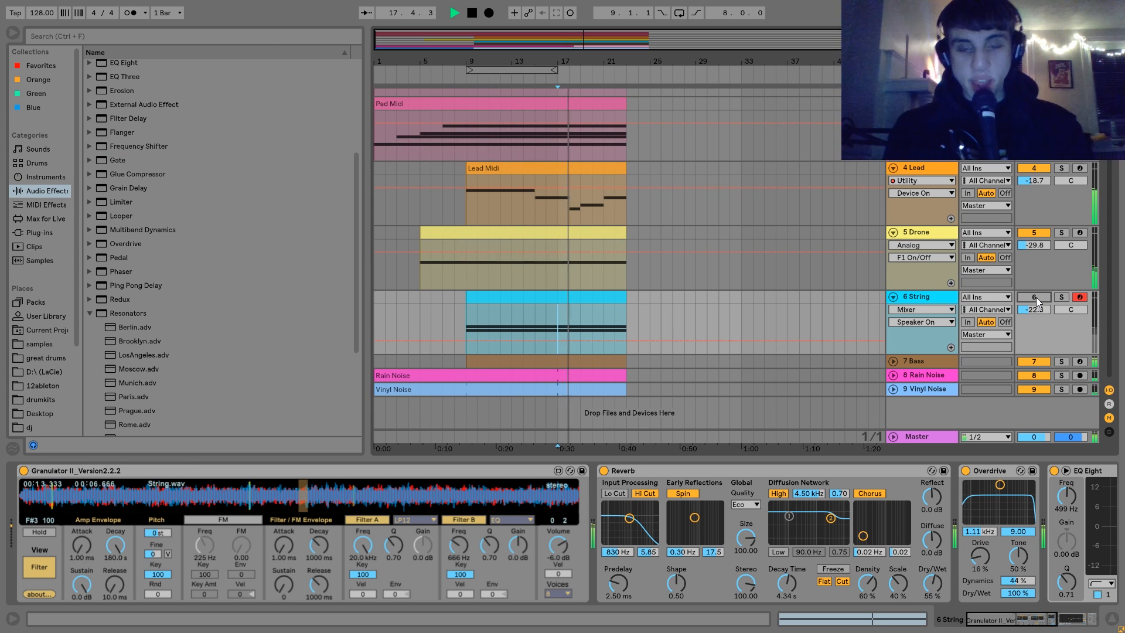
pyautogui.click(1036, 297)
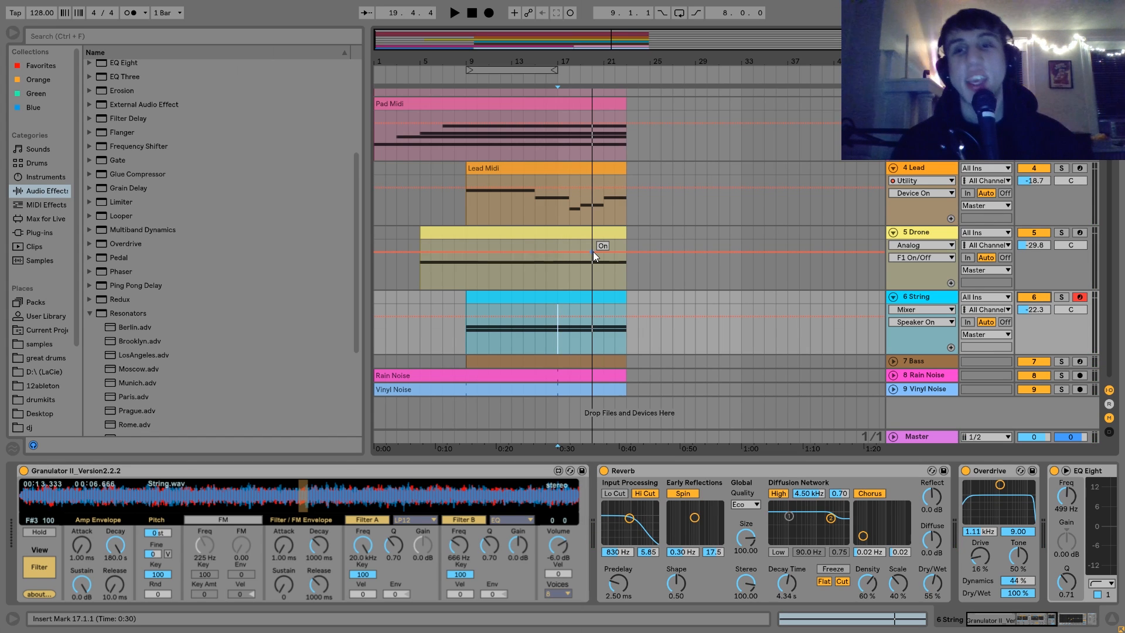
pyautogui.press('space')
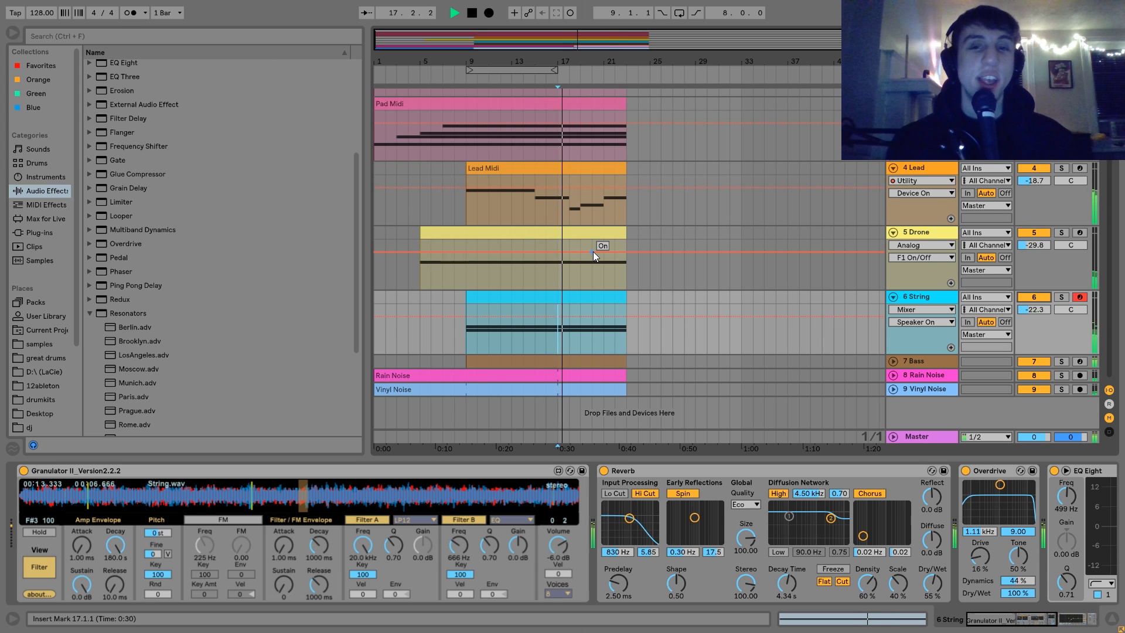
pyautogui.press('space')
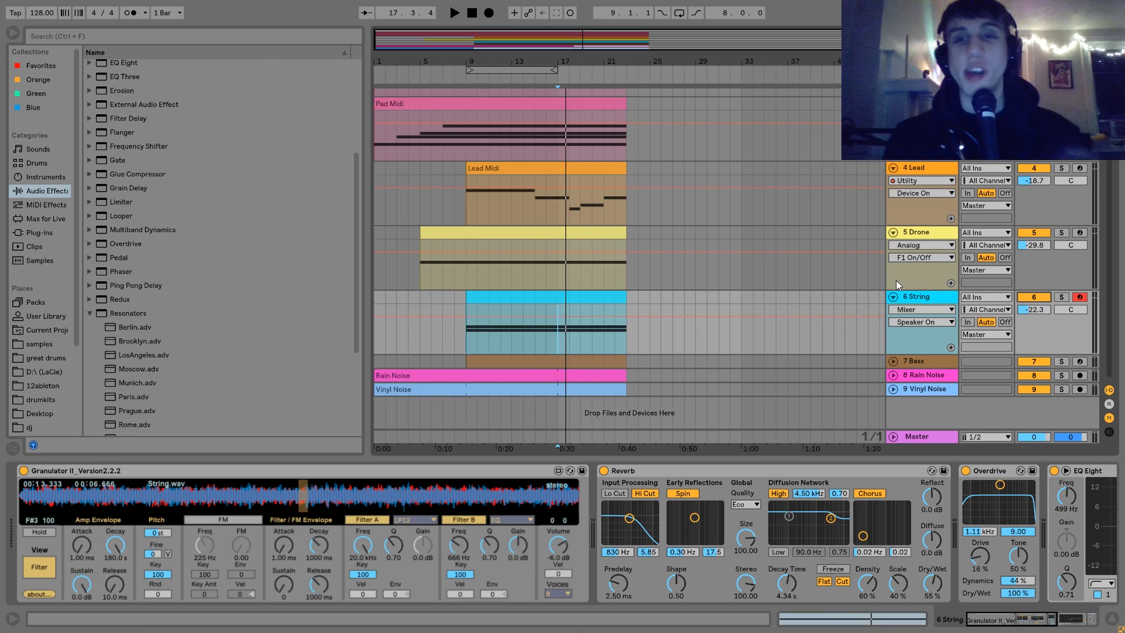
# Play from bar 17 with the pads soloed, adding the Lead, the Drone and the String to the solo one by one.
pyautogui.scroll(3, 895, 280)
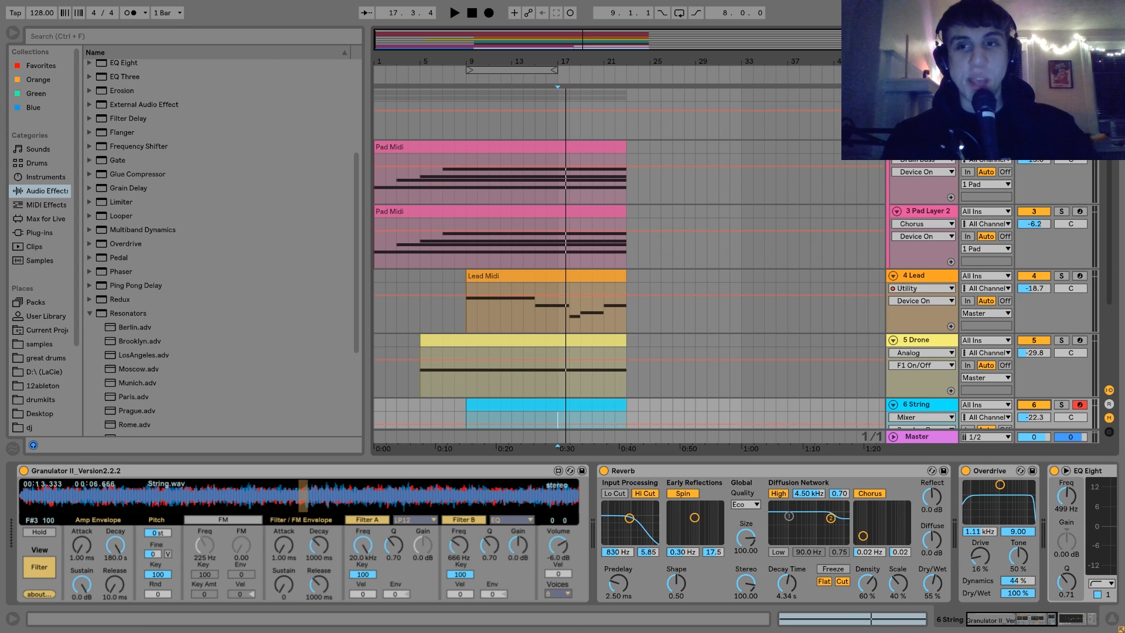
pyautogui.press('space')
pyautogui.scroll(-3, 1066, 343)
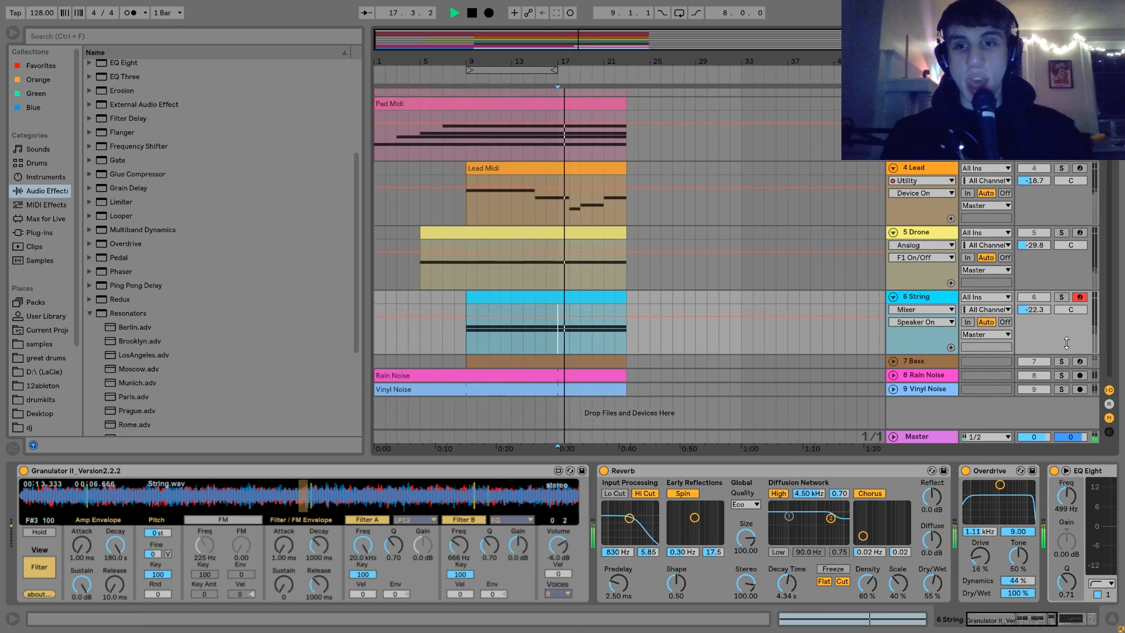
pyautogui.scroll(3, 1064, 345)
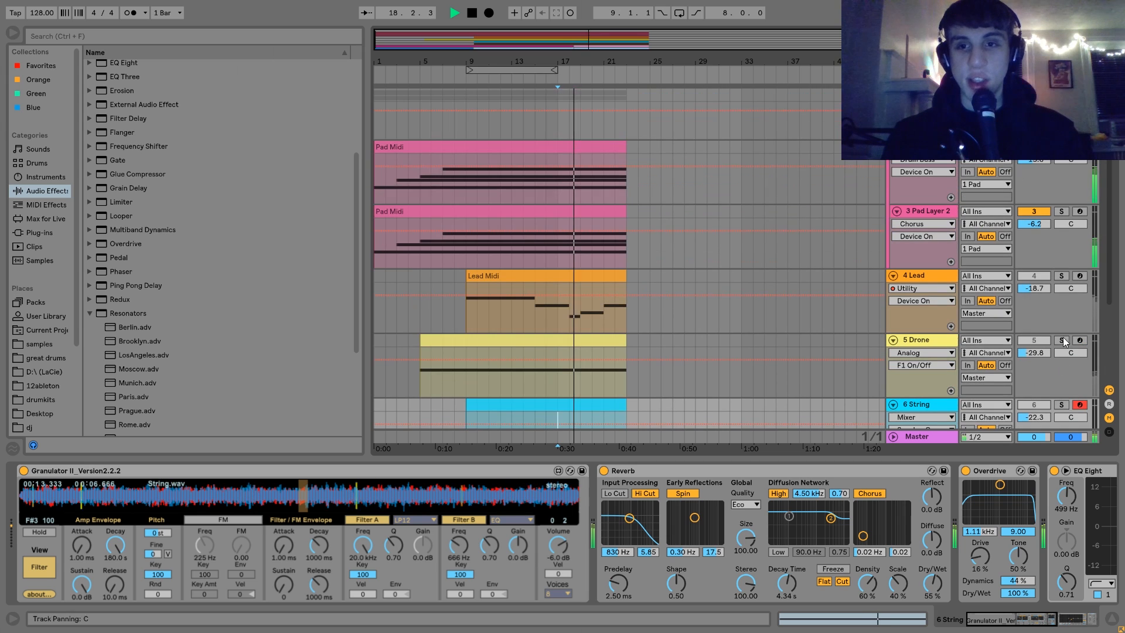
pyautogui.click(1061, 275)
pyautogui.press('space')
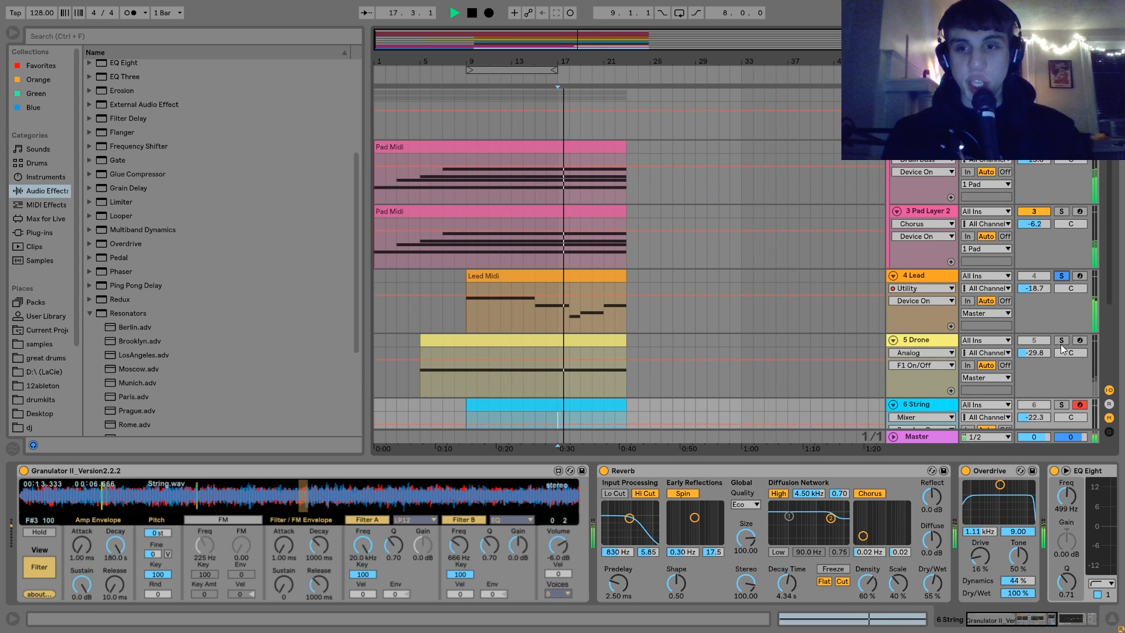
pyautogui.keyDown('ctrl'); pyautogui.click(1060, 339); pyautogui.keyUp('ctrl')
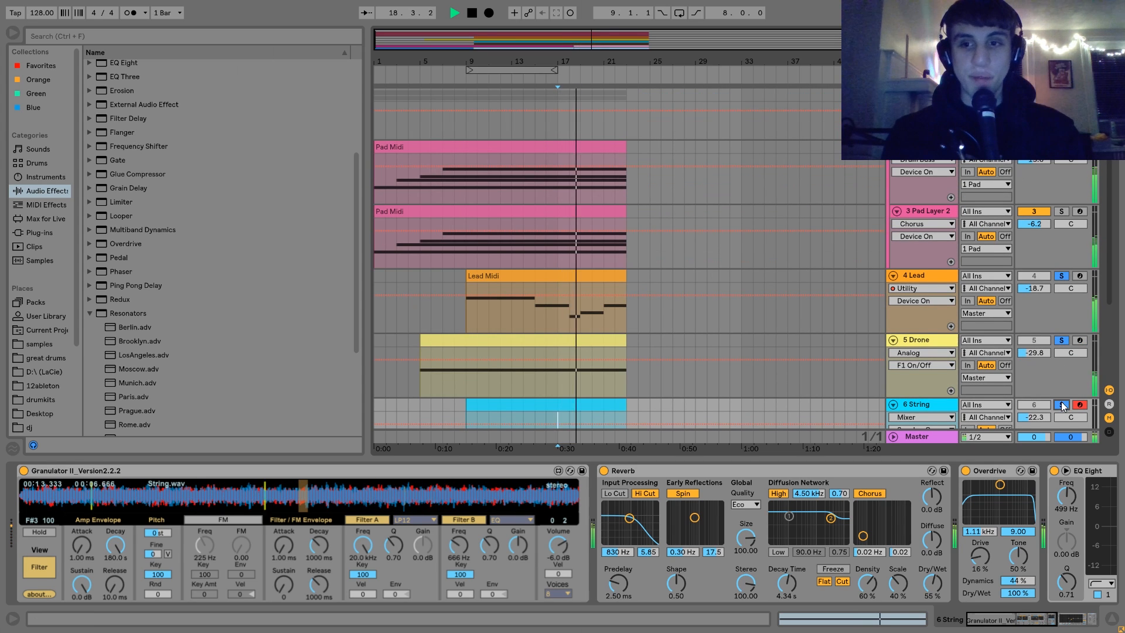
pyautogui.keyDown('ctrl'); pyautogui.click(1060, 403); pyautogui.keyUp('ctrl')
pyautogui.scroll(-2, 1061, 403)
pyautogui.press('space')
# Solo only the String track and play it repeatedly from bar 17 while examining its Granulator II settings.
pyautogui.click(1062, 345)
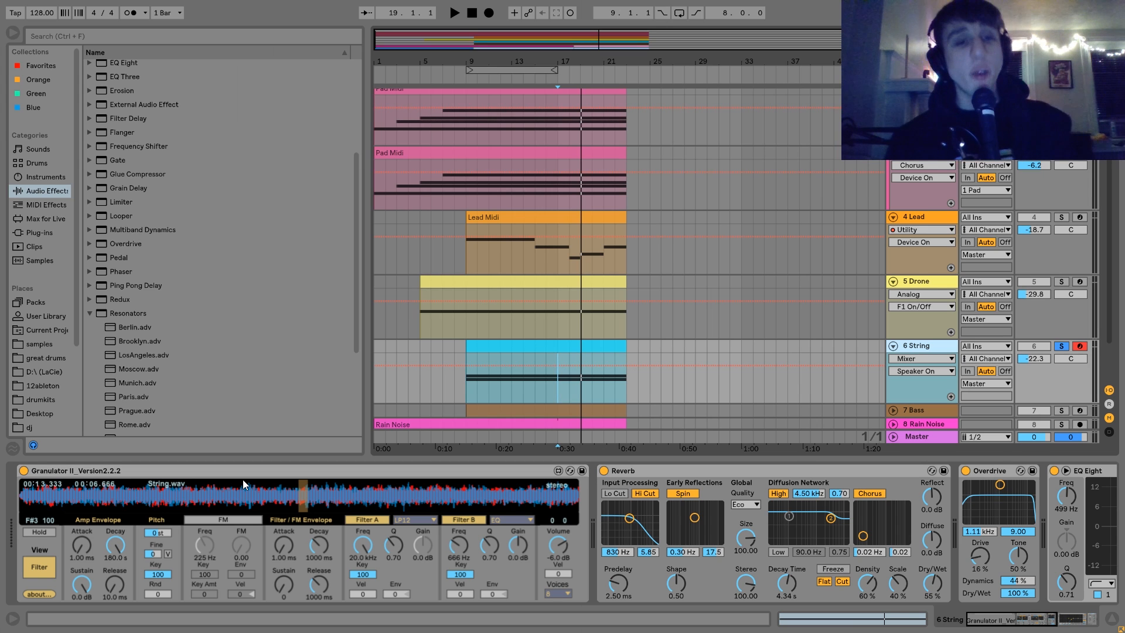
pyautogui.press('space')
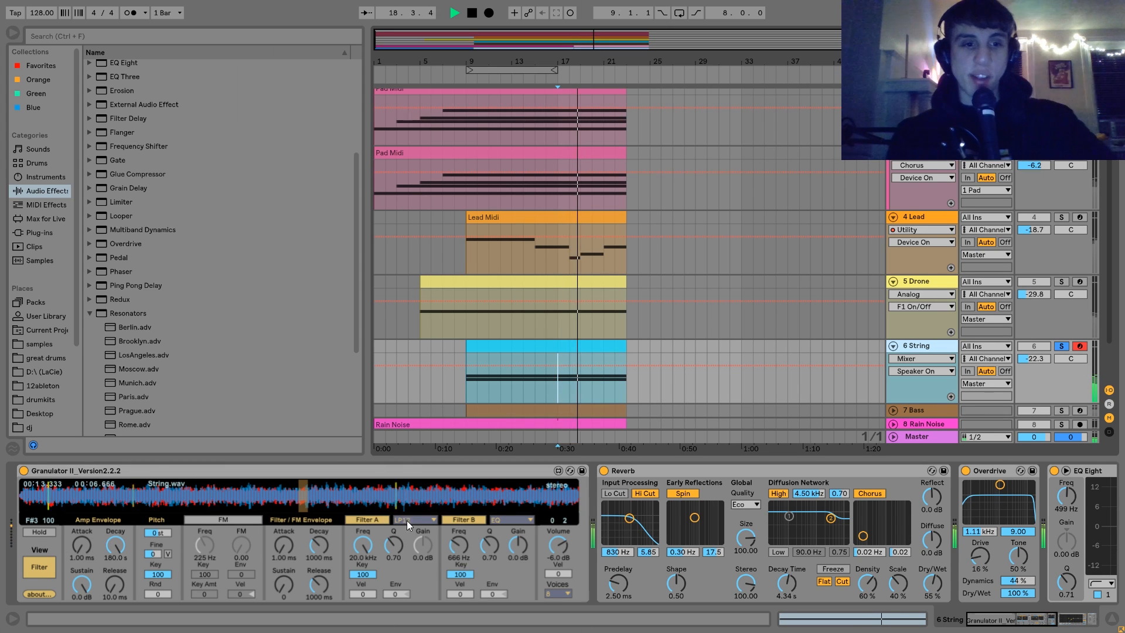
pyautogui.press('space')
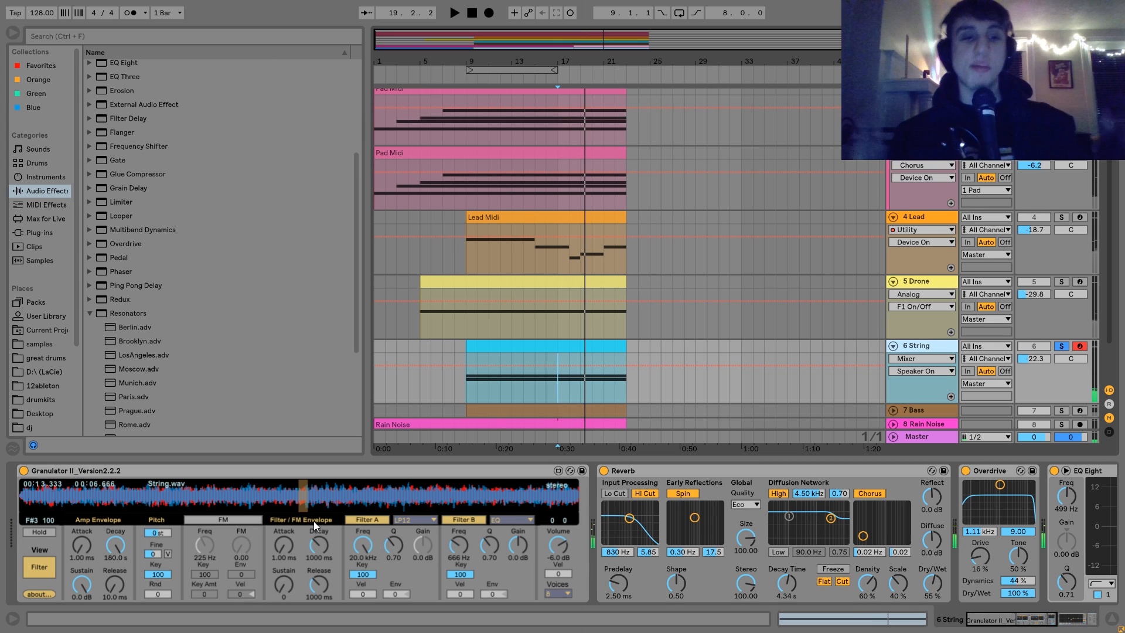
pyautogui.press('space')
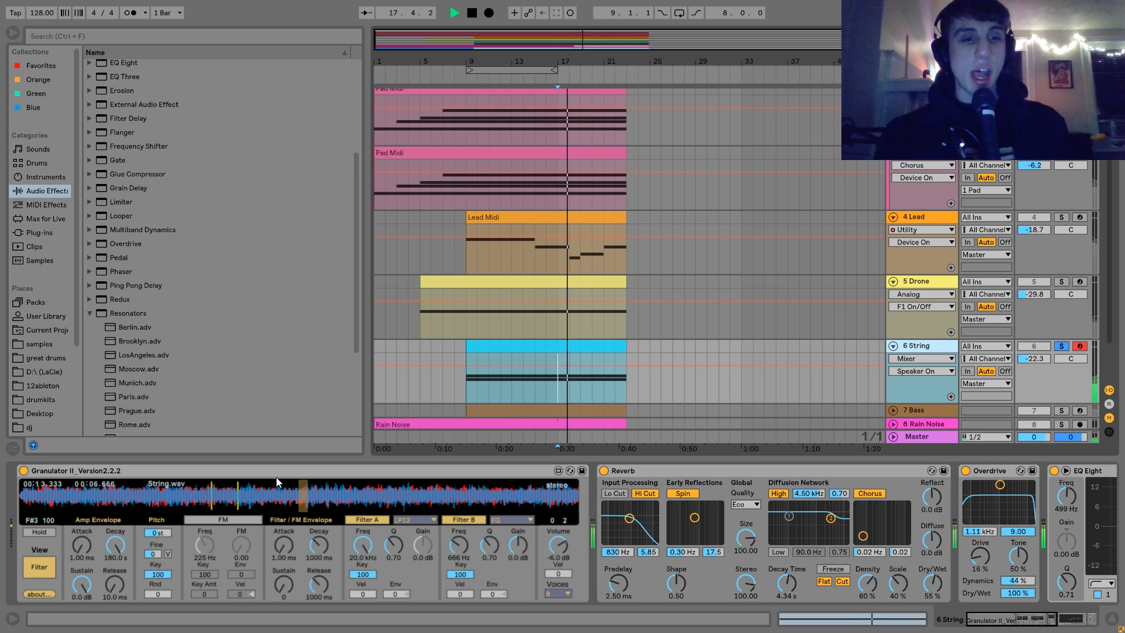
# Play the soloed String repeatedly from bar 17 and switch Granulator II to its Grain view to examine the grain settings.
pyautogui.press('space')
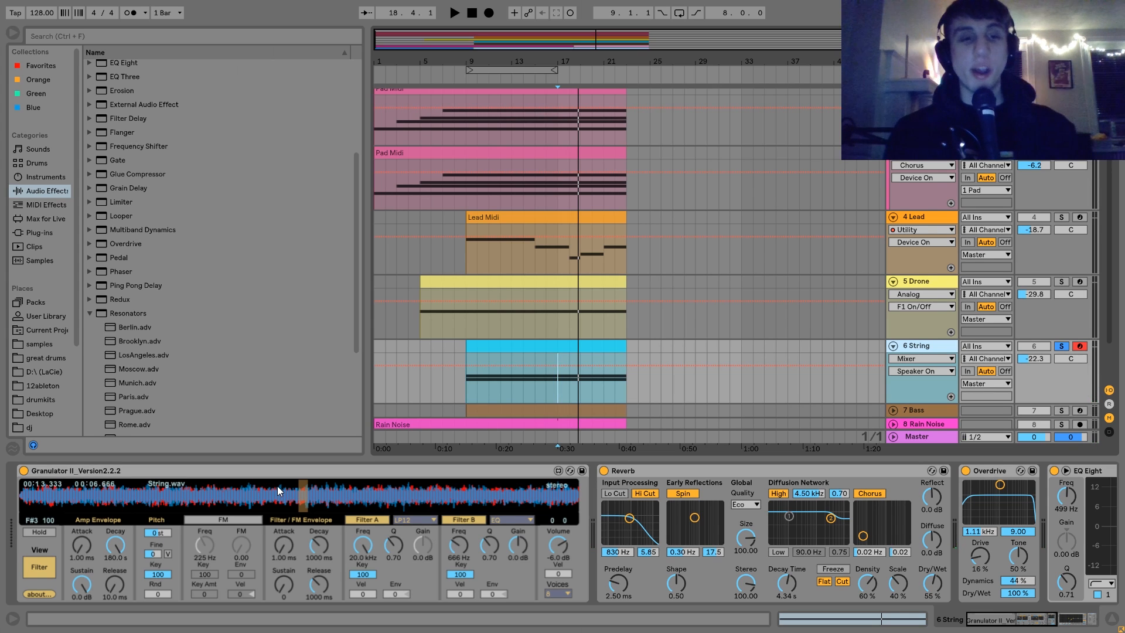
pyautogui.press('space')
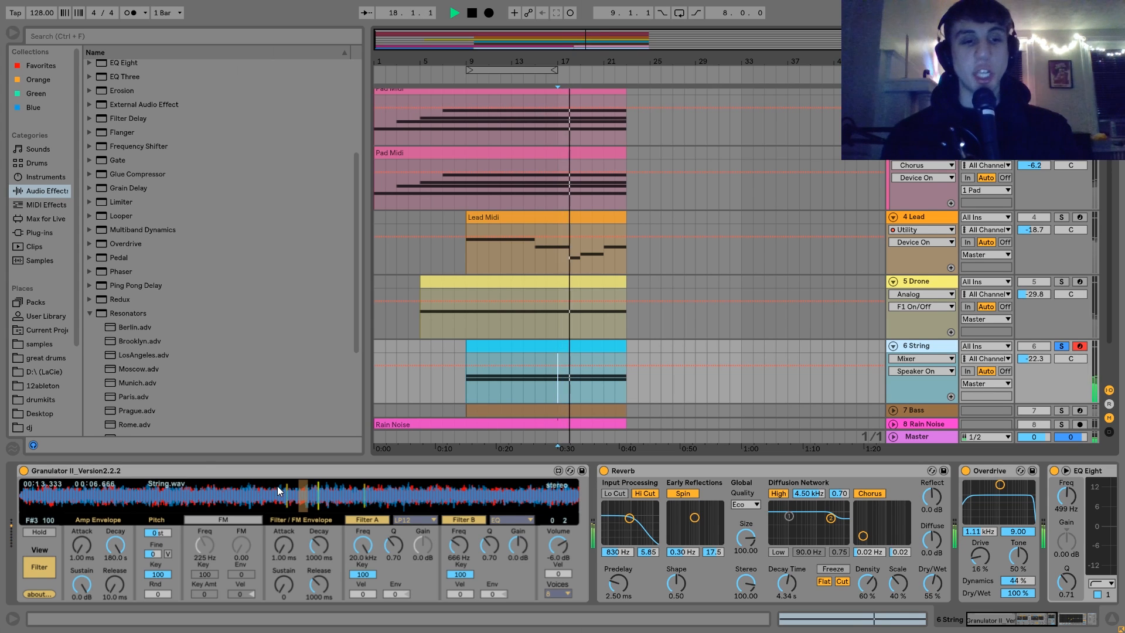
pyautogui.press('space')
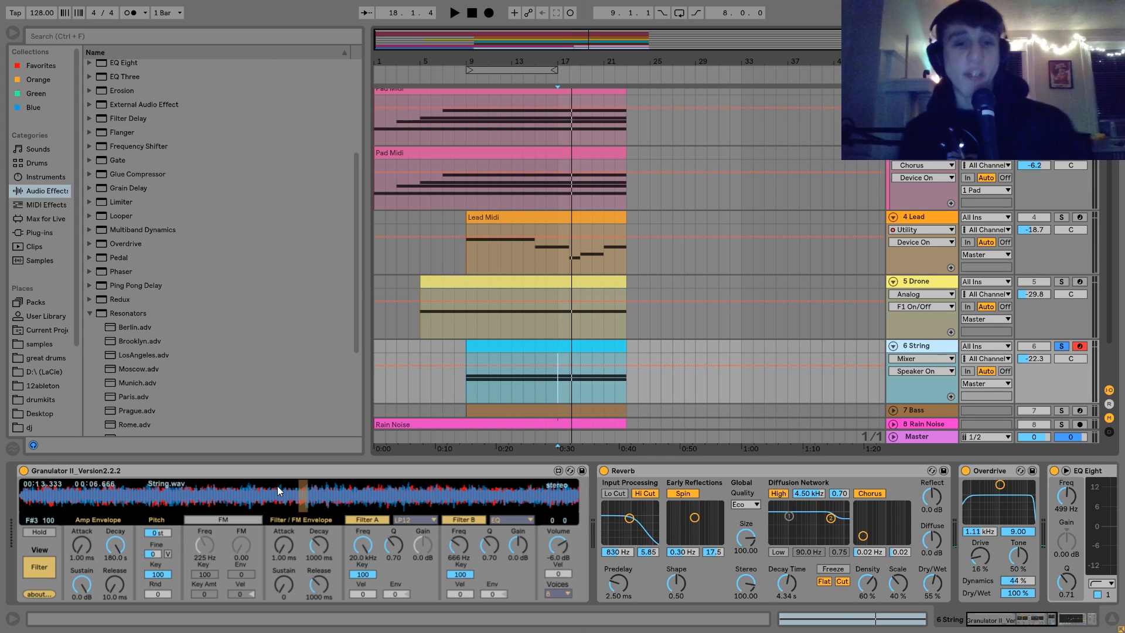
pyautogui.press('space')
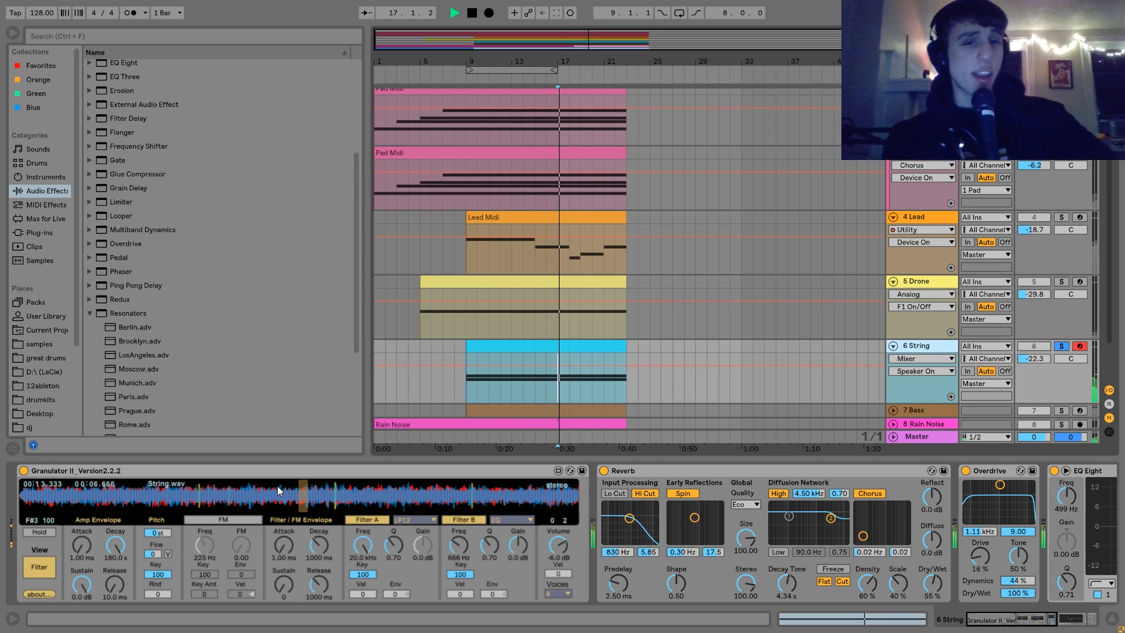
pyautogui.press('space')
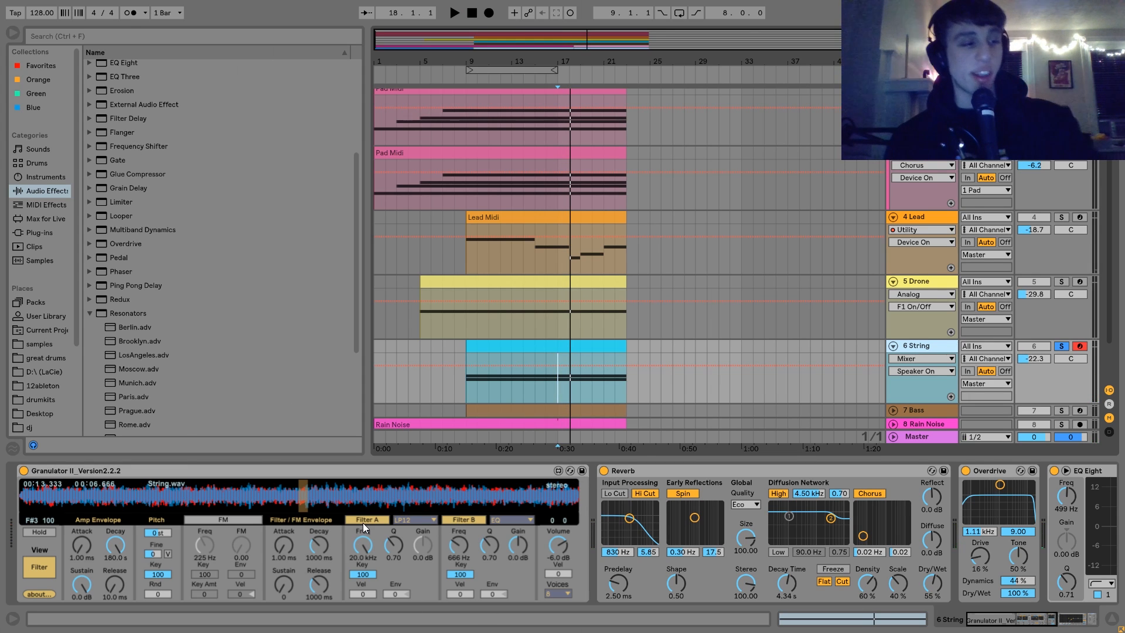
pyautogui.press('space')
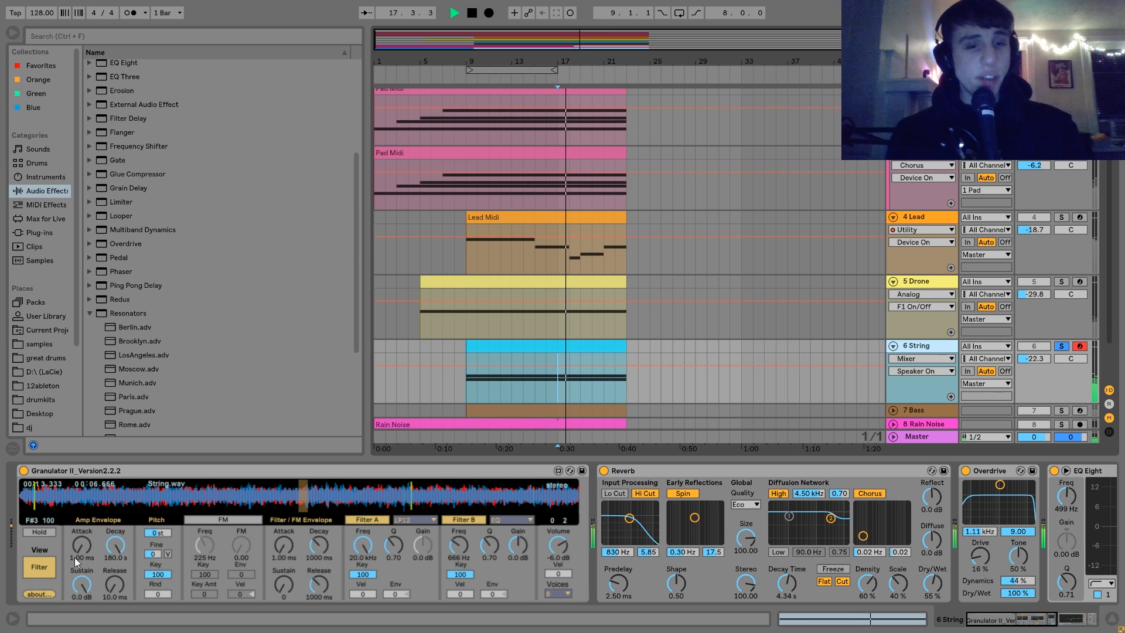
pyautogui.click(36, 566)
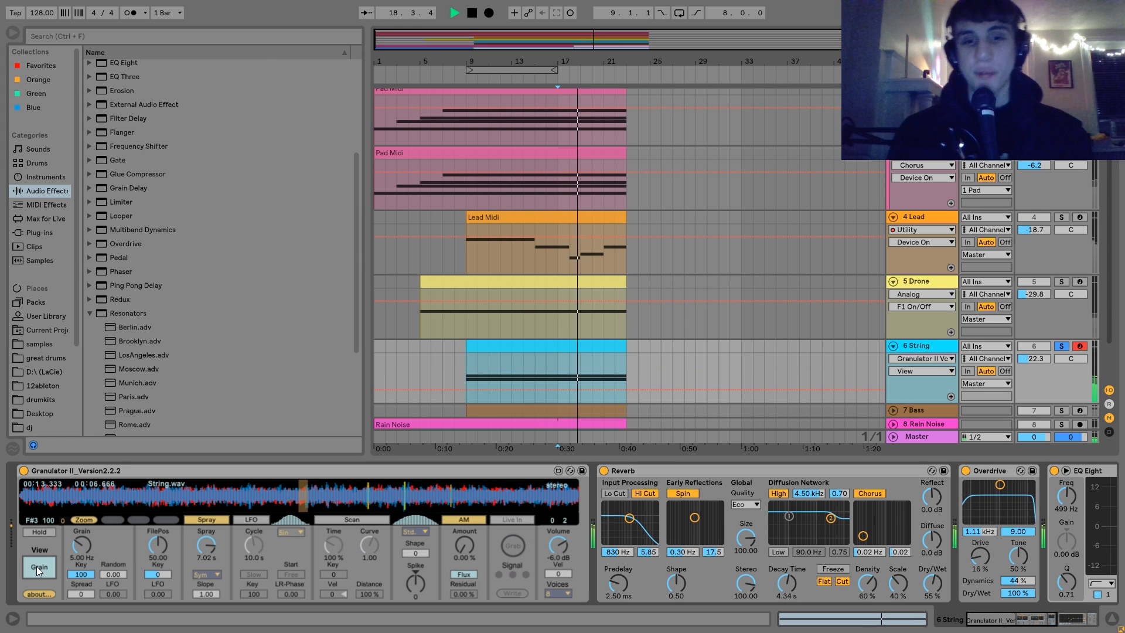
pyautogui.press('space')
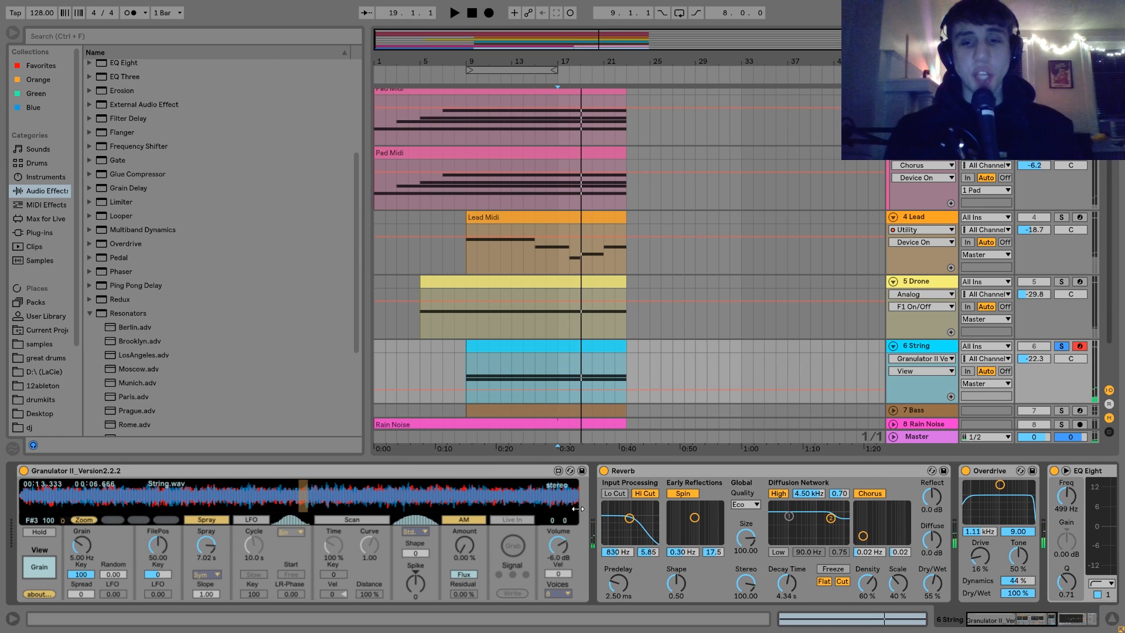
# Play the String from bar 17 with its Overdrive bypassed and re-enabled to compare the sound.
pyautogui.scroll(-6, 577, 509)
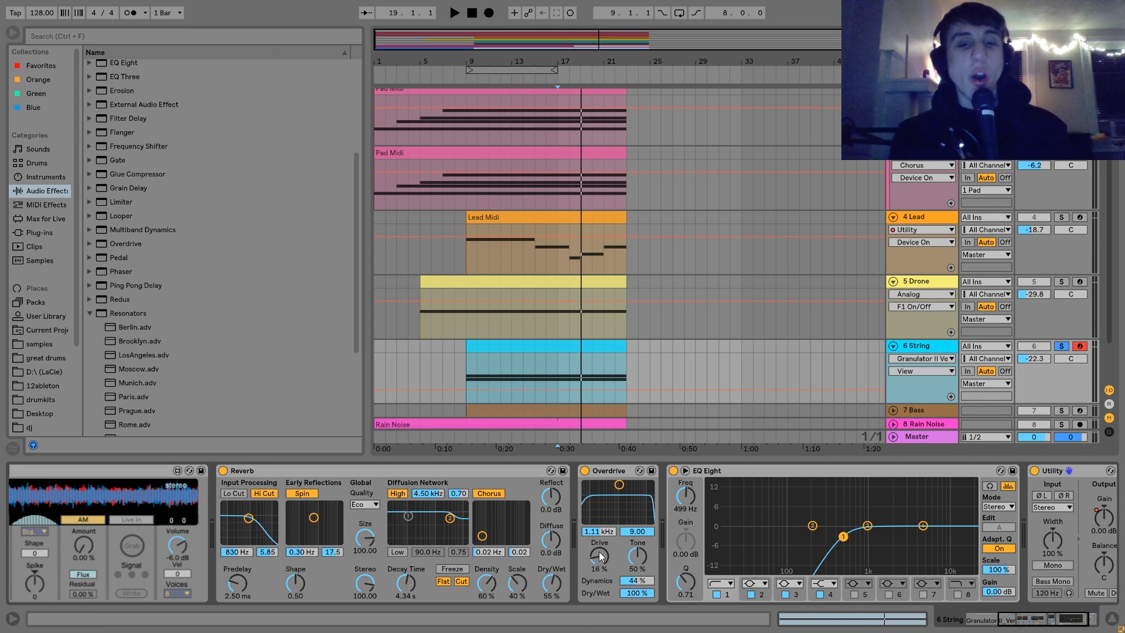
pyautogui.click(585, 470)
pyautogui.press('space')
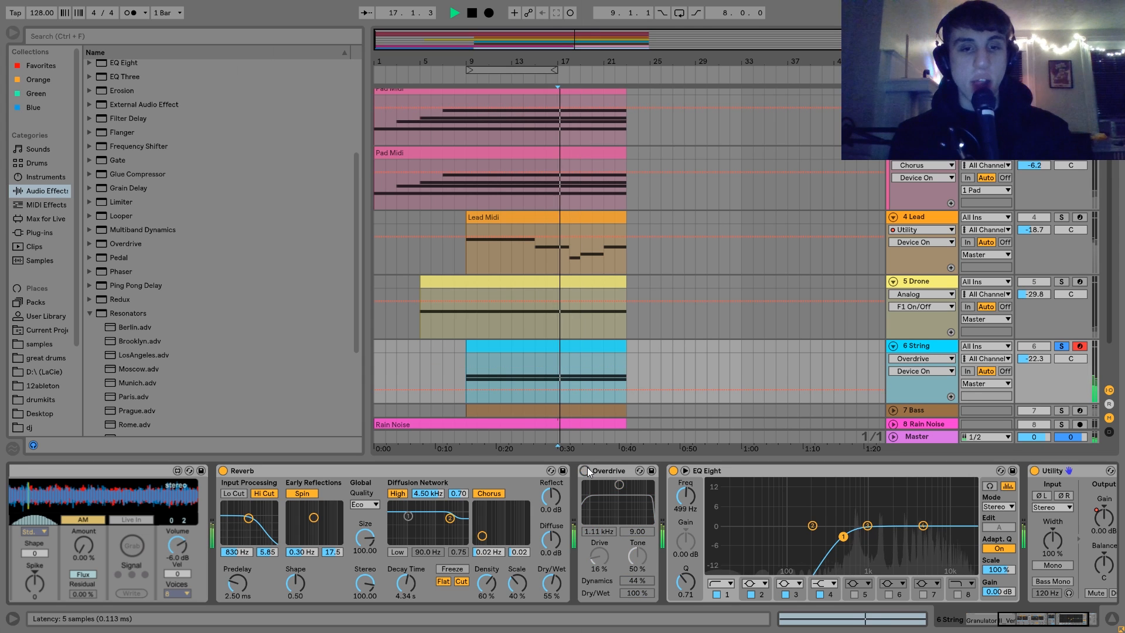
pyautogui.click(584, 471)
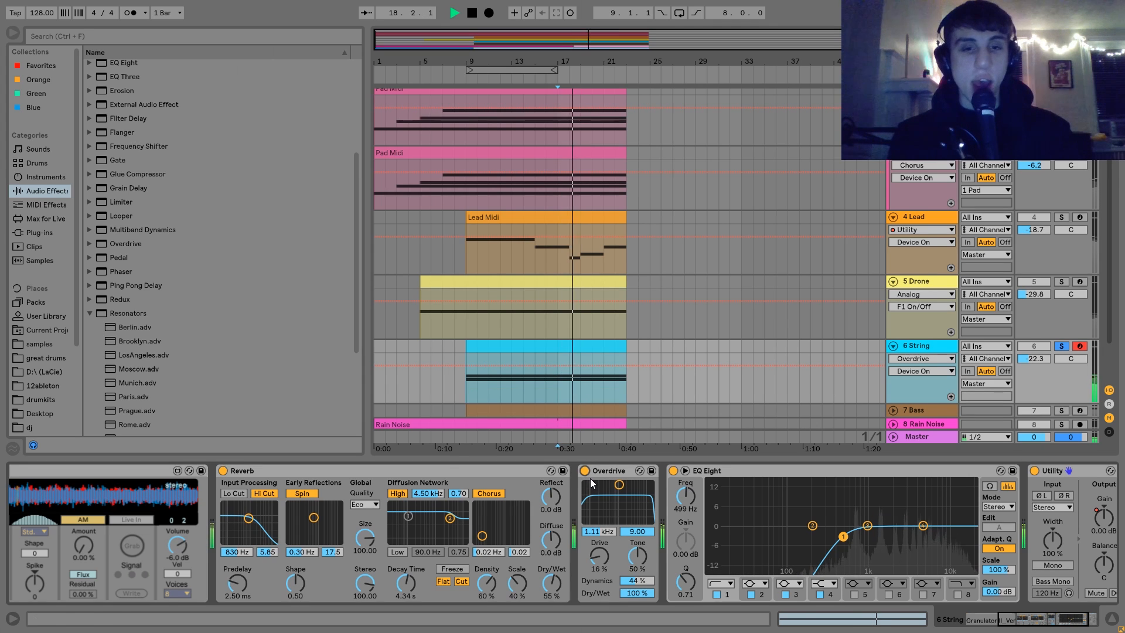
pyautogui.press('space')
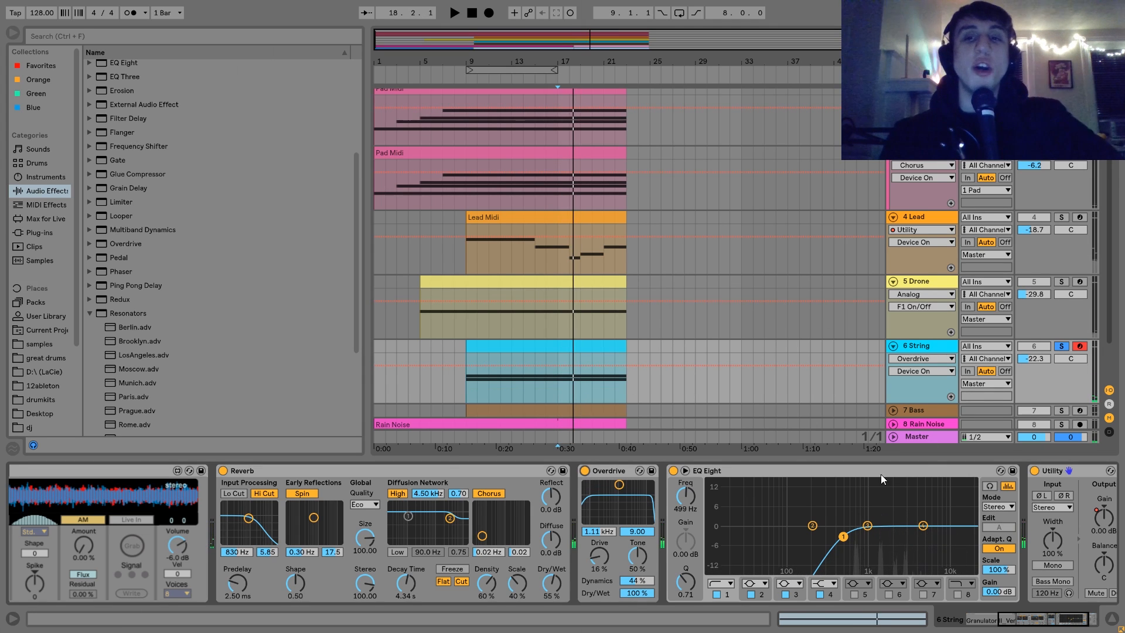
# Play the String from bar 17 with its EQ Eight bypassed and re-enabled to compare the effect of the low cut.
pyautogui.click(933, 284)
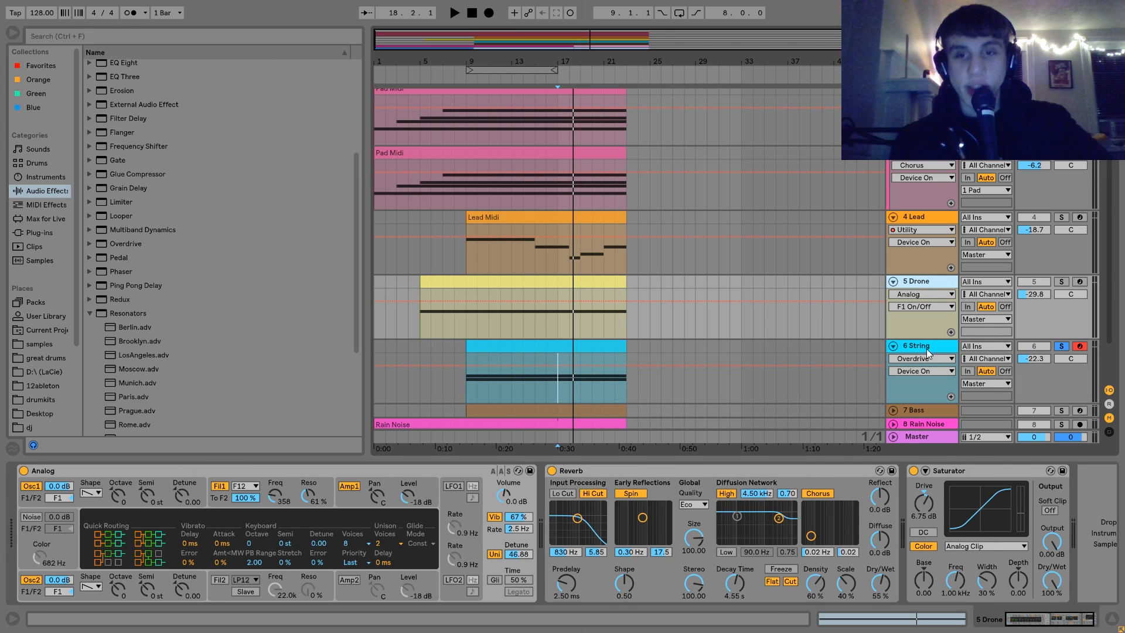
pyautogui.click(913, 396)
pyautogui.hscroll(3, 730, 518)
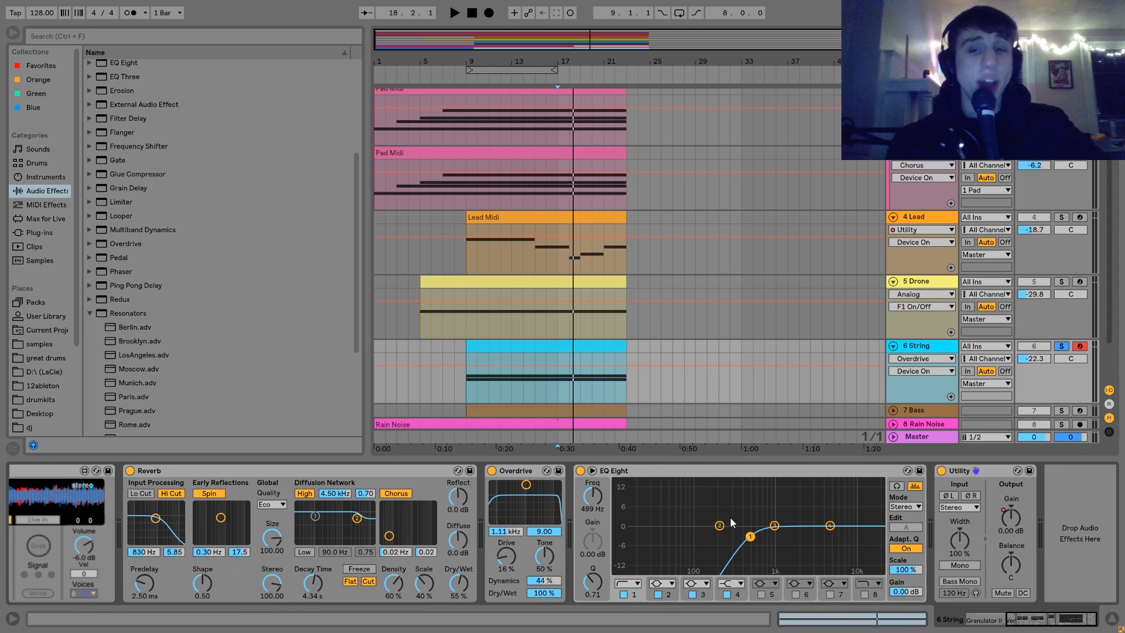
pyautogui.press('space')
pyautogui.click(580, 470)
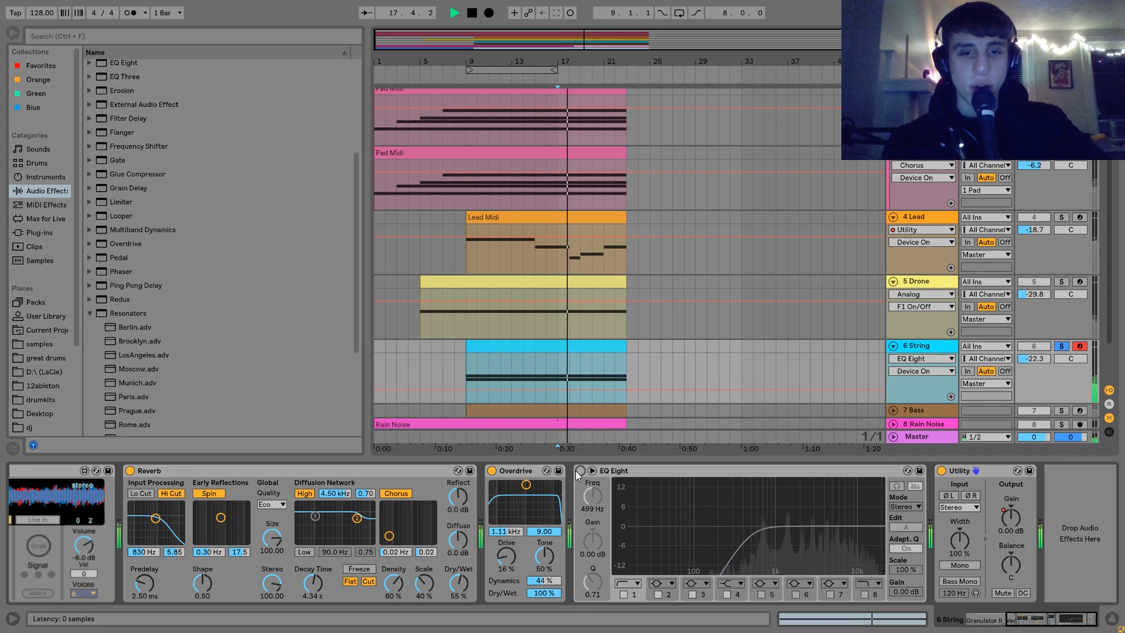
pyautogui.click(580, 471)
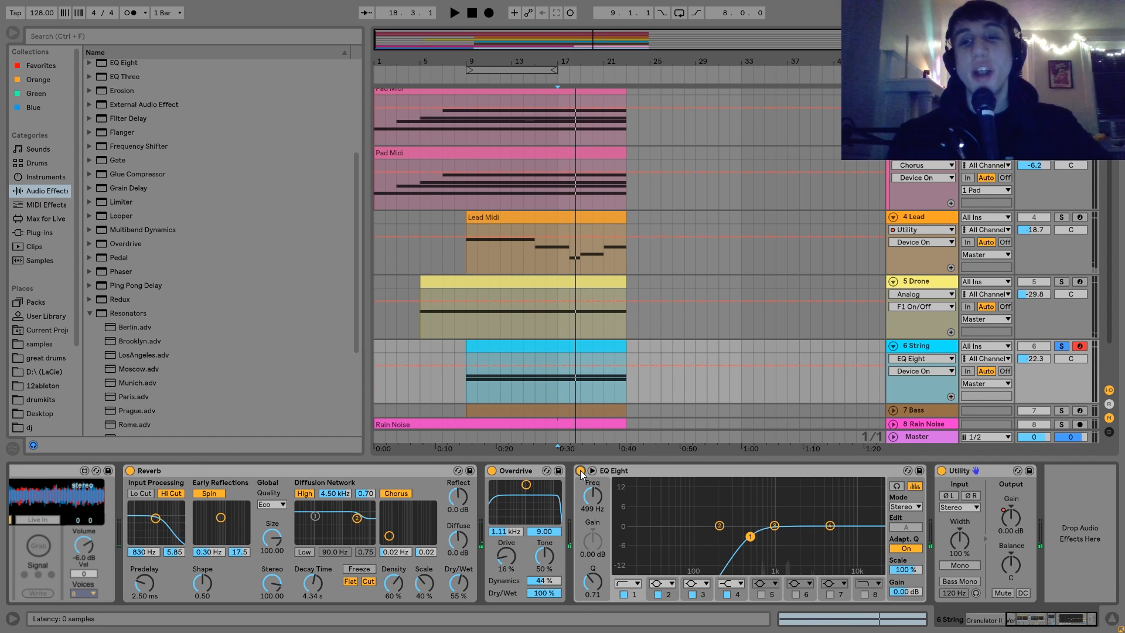
# Show the String's Utility Gain automation and play the fade-in from bar 9.
pyautogui.click(1020, 522)
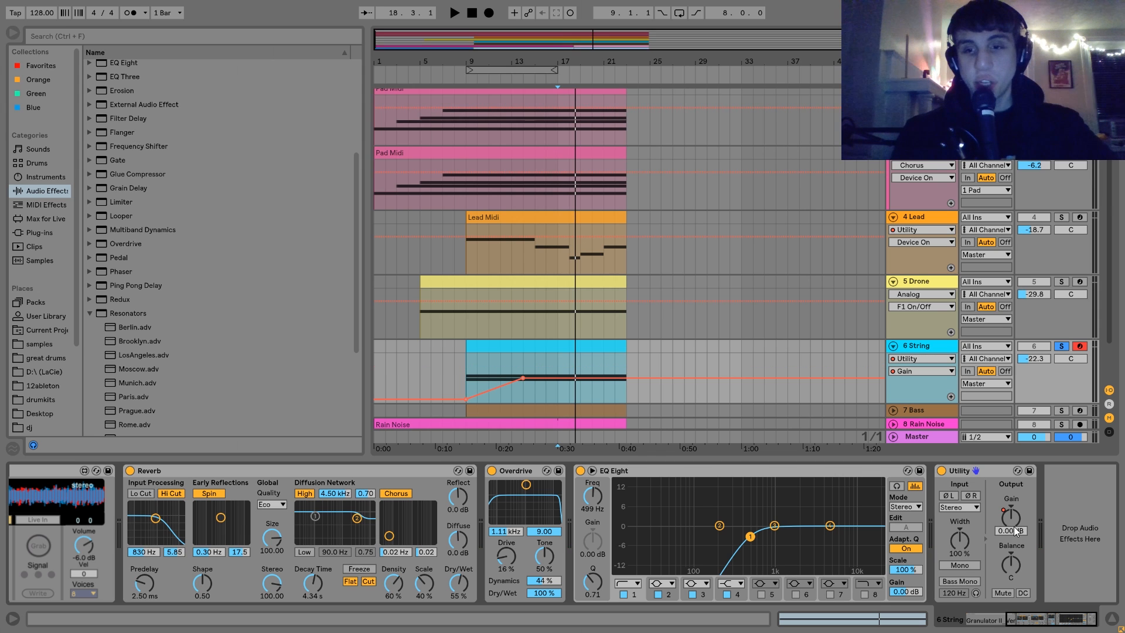
pyautogui.click(466, 377)
pyautogui.press('space')
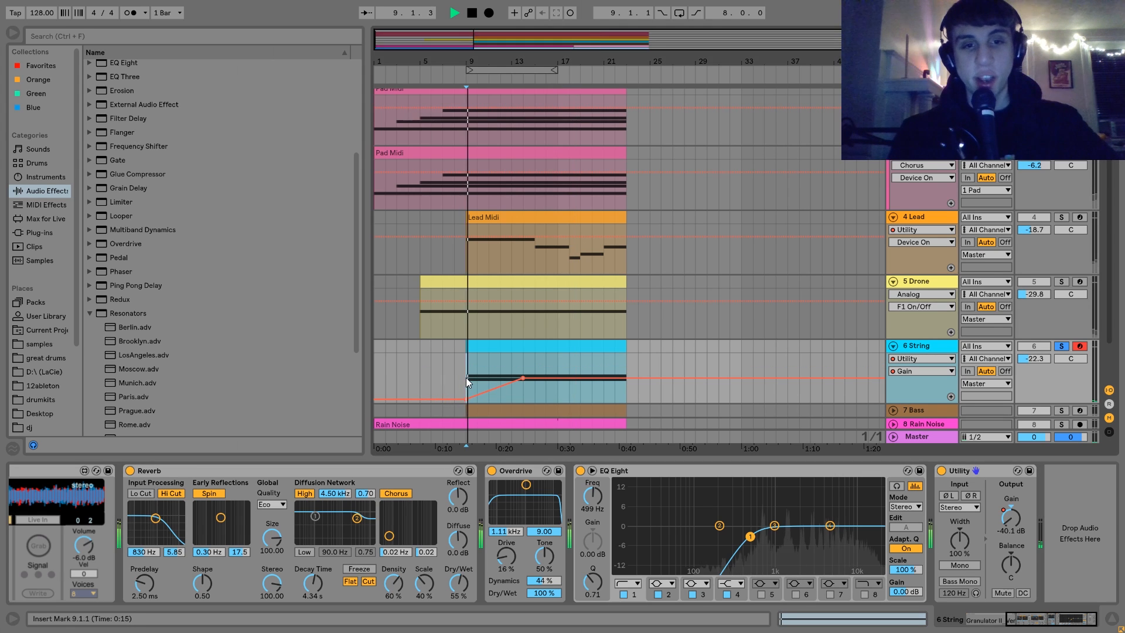
pyautogui.scroll(-2, 997, 378)
pyautogui.press('space')
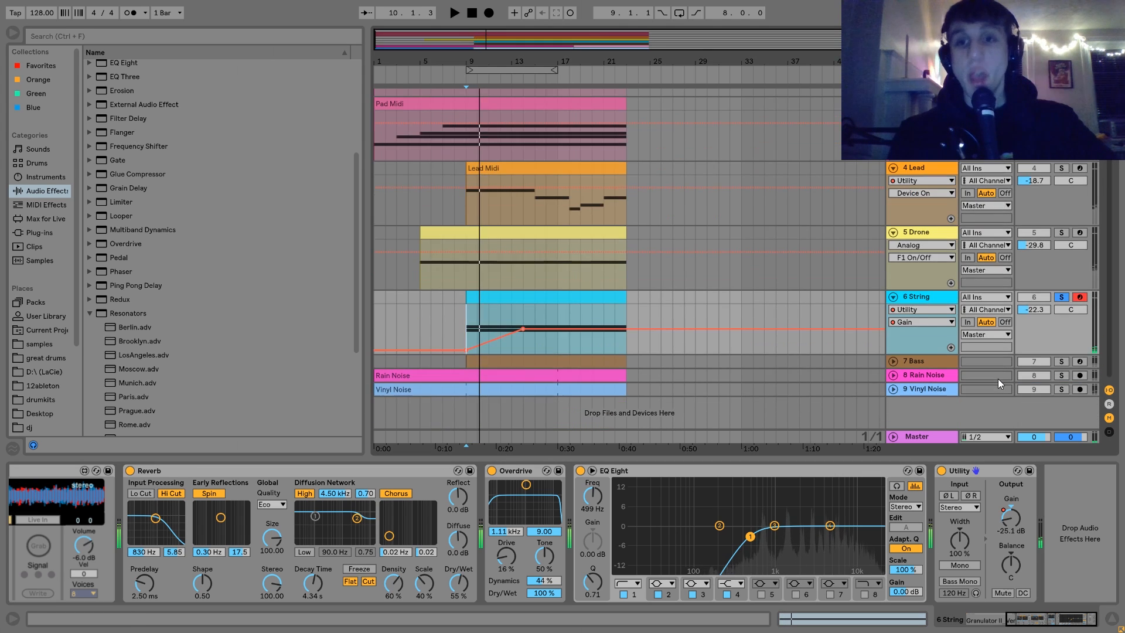
# Solo the Bass track, unfold its lane and play it alone from bar 17.
pyautogui.click(1061, 361)
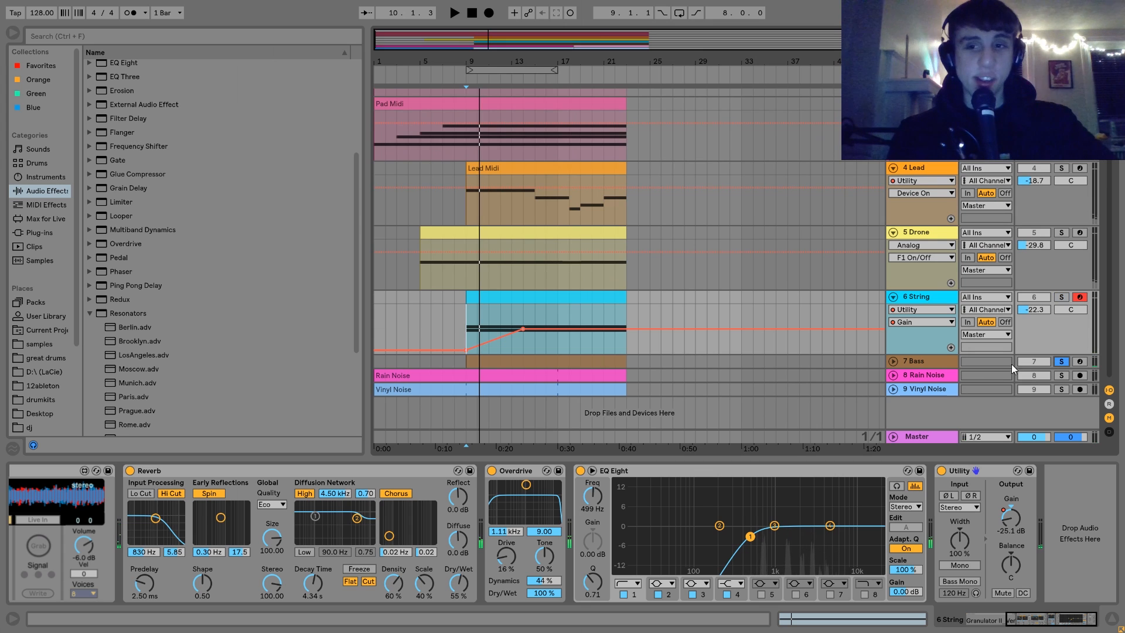
pyautogui.click(893, 361)
pyautogui.click(556, 408)
pyautogui.press('space')
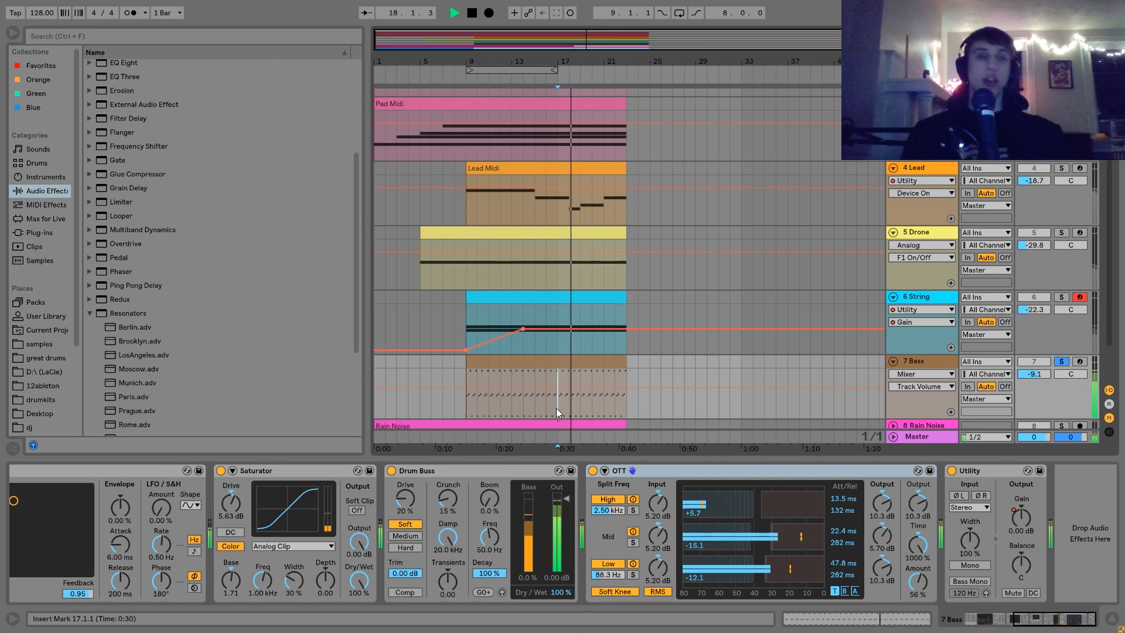
pyautogui.press('space')
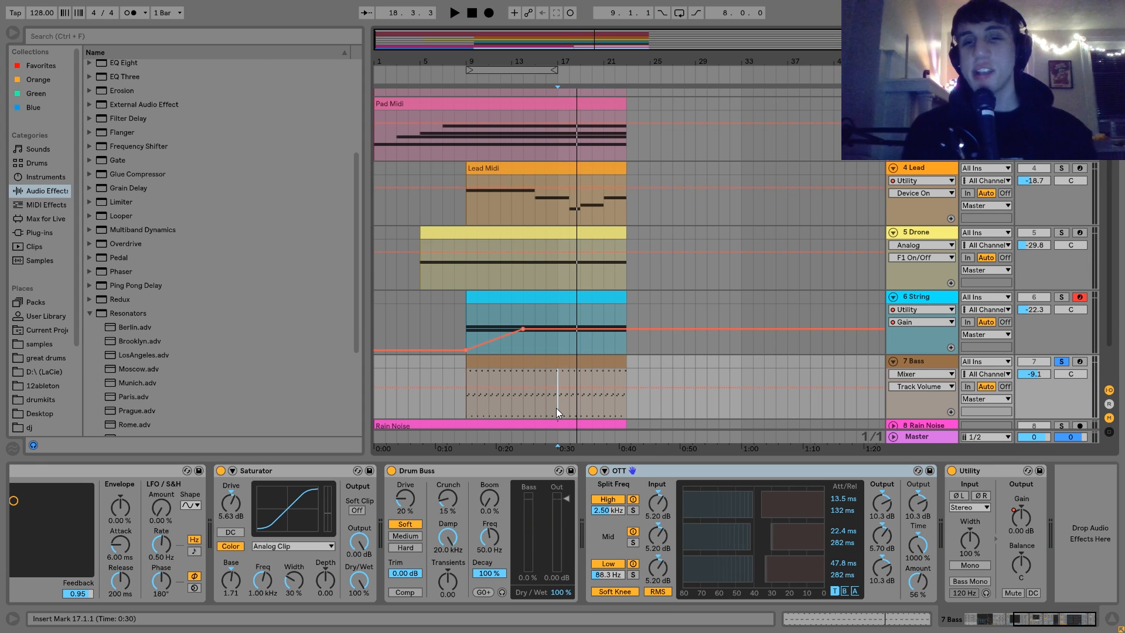
# Release the Bass solo and play all tracks from bar 17 with the Bass muted and unmuted to compare the mix.
pyautogui.click(1046, 362)
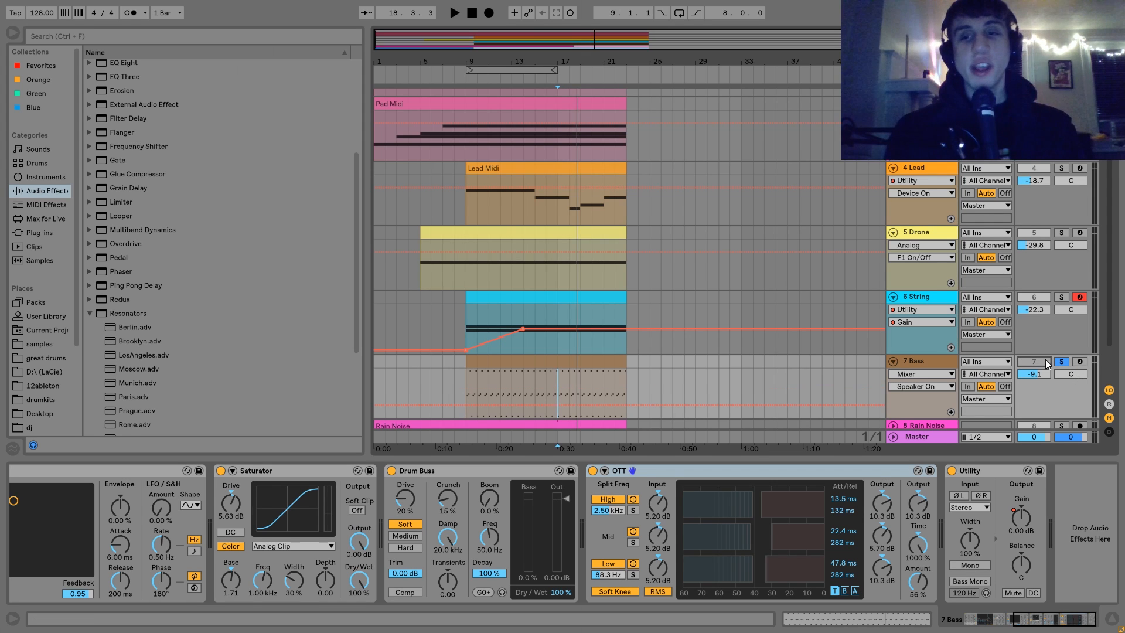
pyautogui.click(1060, 362)
pyautogui.press('space')
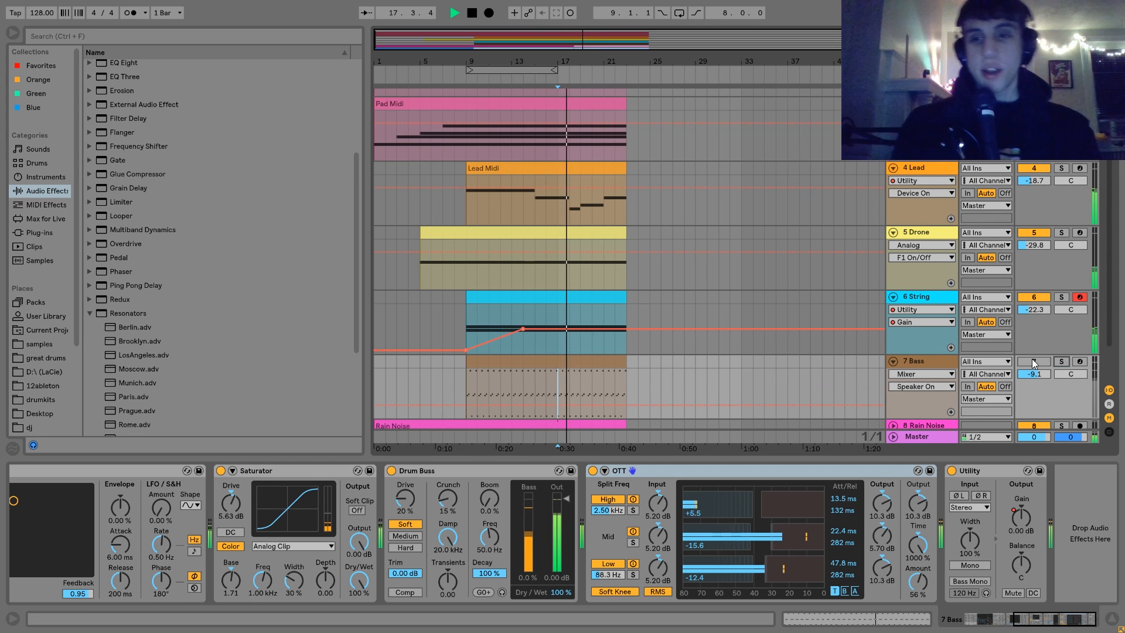
pyautogui.press('space')
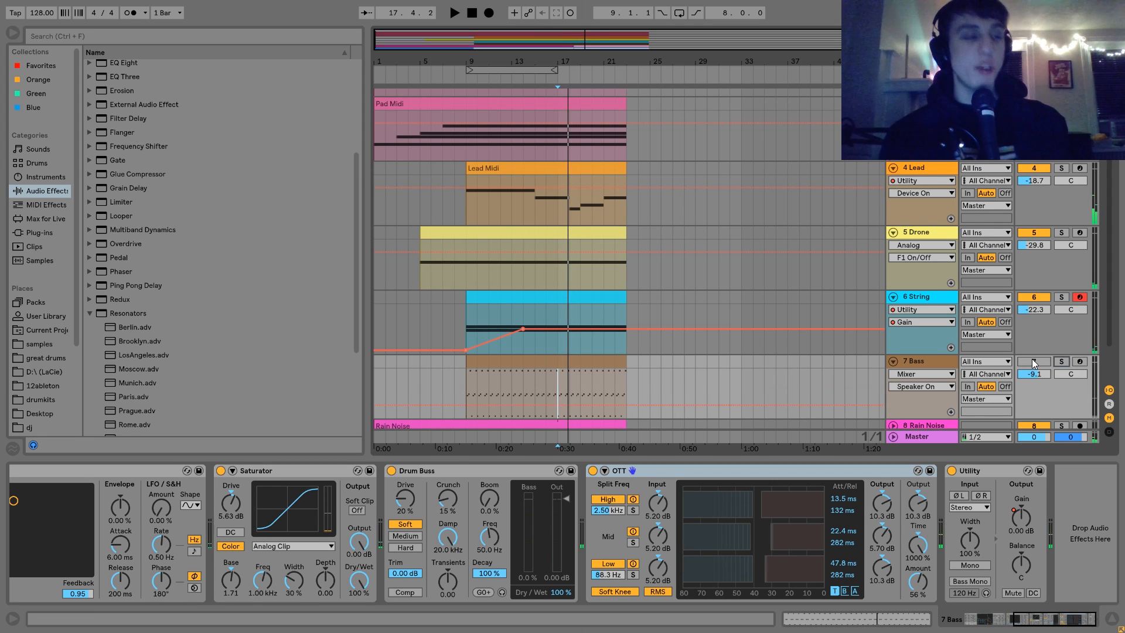
pyautogui.click(1033, 362)
pyautogui.press('space')
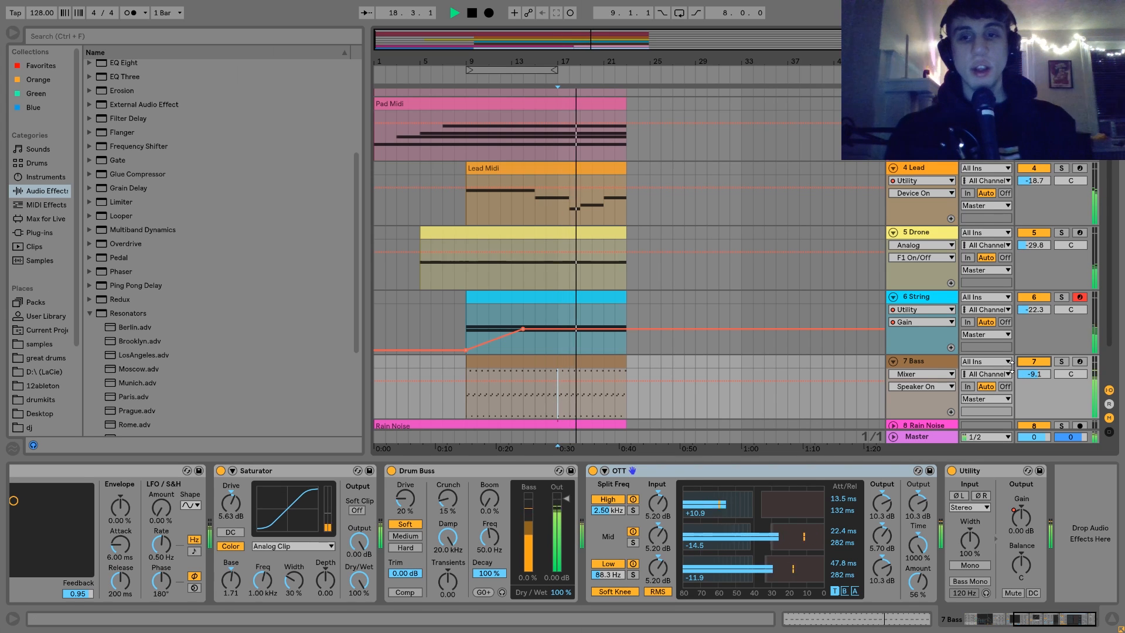
pyautogui.click(913, 359)
pyautogui.press('space')
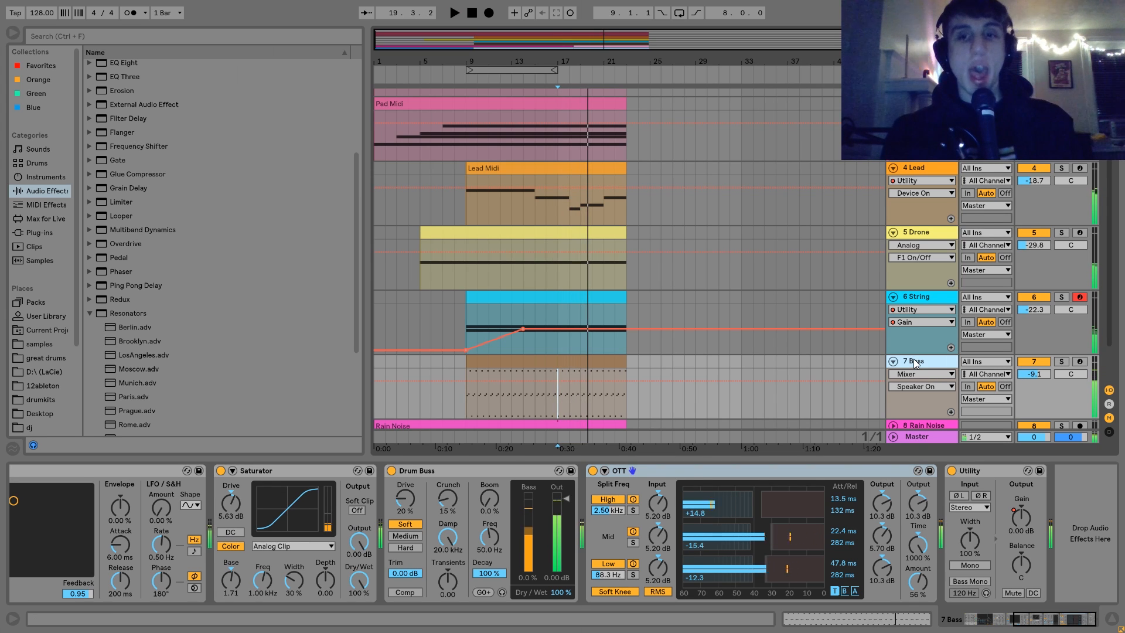
# Mute the Bass and play the mix from bar 17 at a tempo of 90 BPM, restoring the tempo to 128 BPM.
pyautogui.click(1033, 363)
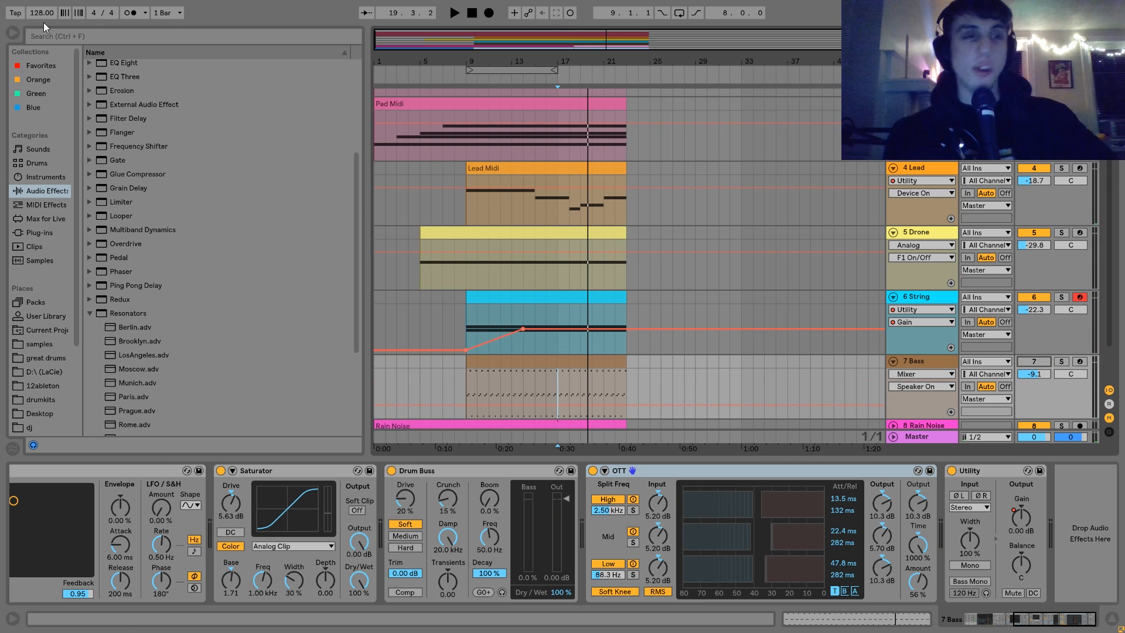
pyautogui.moveTo(44, 18)
pyautogui.mouseDown()
pyautogui.moveTo(43, 50)
pyautogui.moveTo(43, 18)
pyautogui.mouseUp()
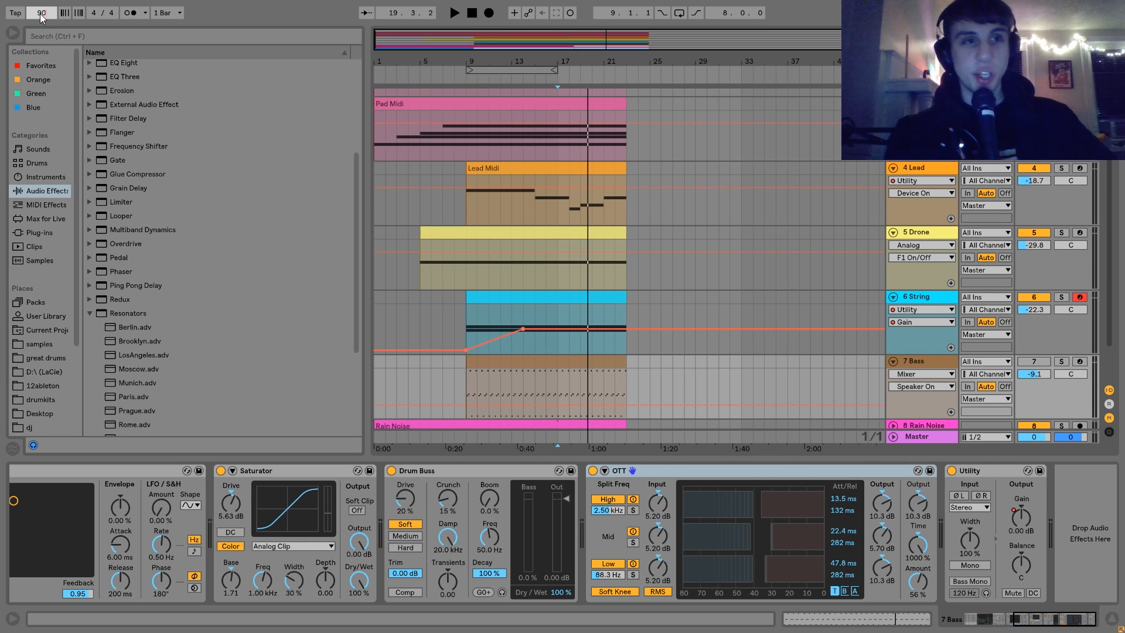
pyautogui.write('90')
pyautogui.press('Return')
pyautogui.press('space')
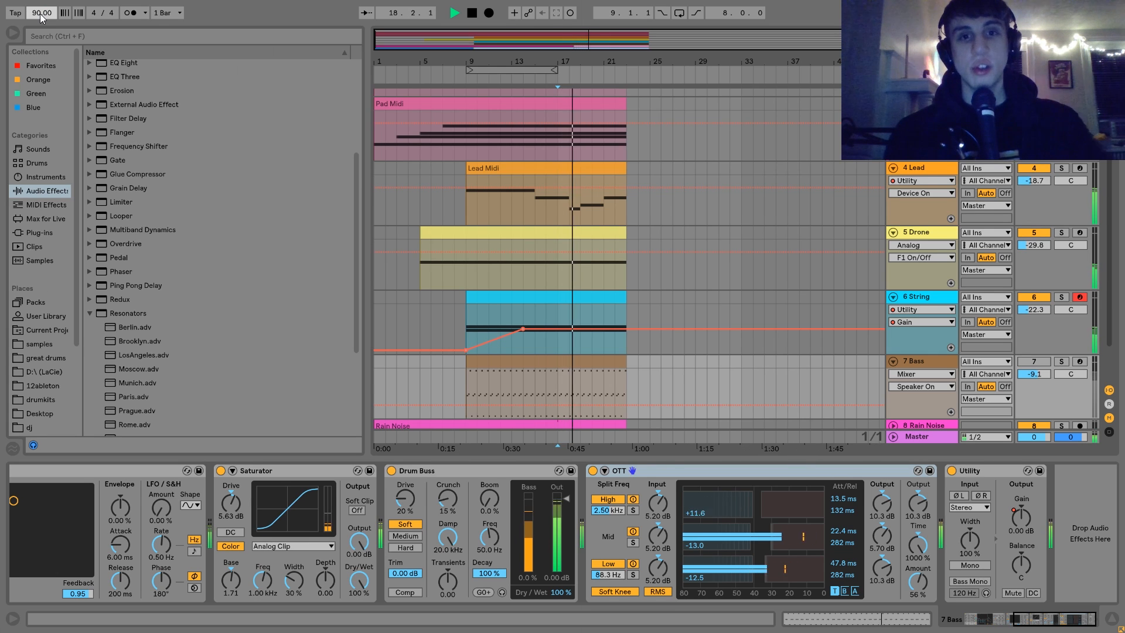
pyautogui.press('space')
pyautogui.write('128')
pyautogui.press('Return')
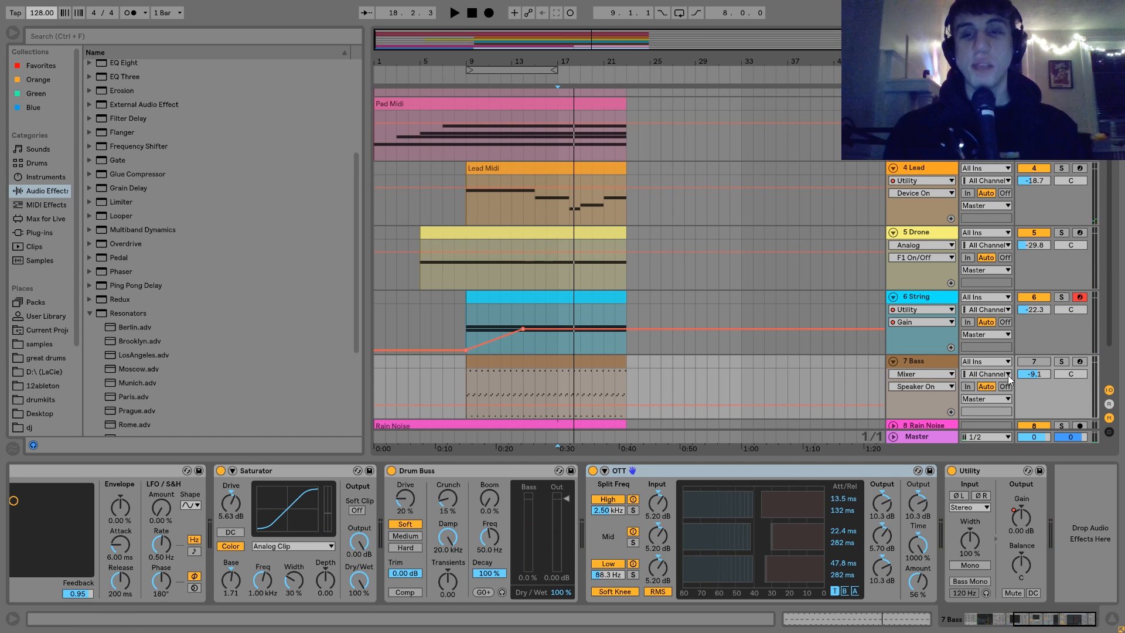
# Unmute the Bass and play the full mix from bar 17.
pyautogui.click(1047, 361)
pyautogui.press('space')
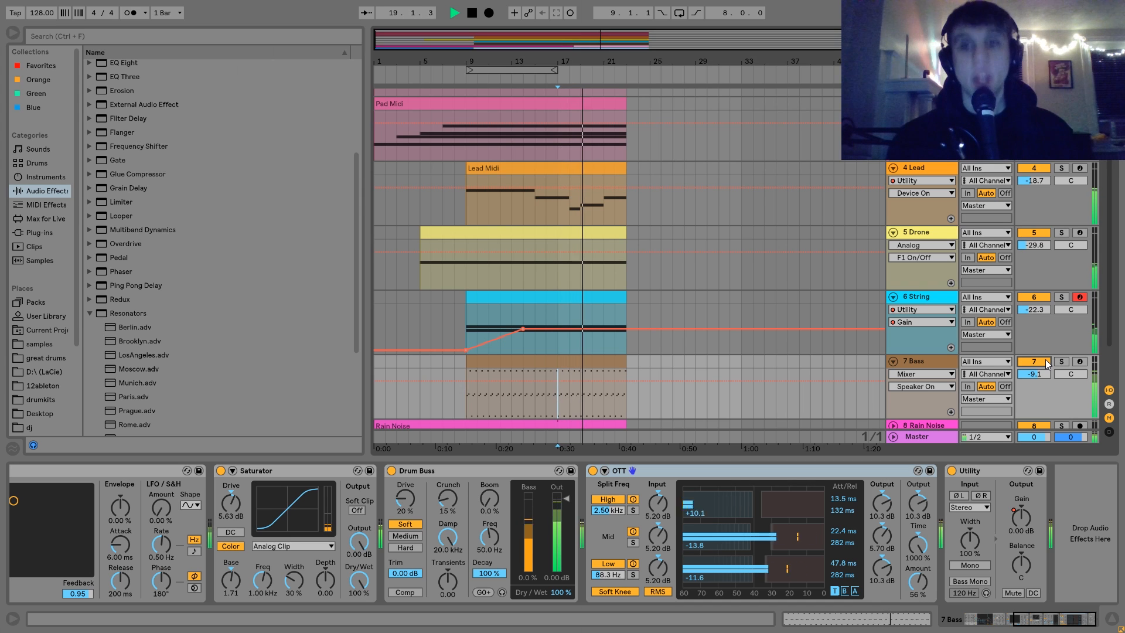
pyautogui.press('space')
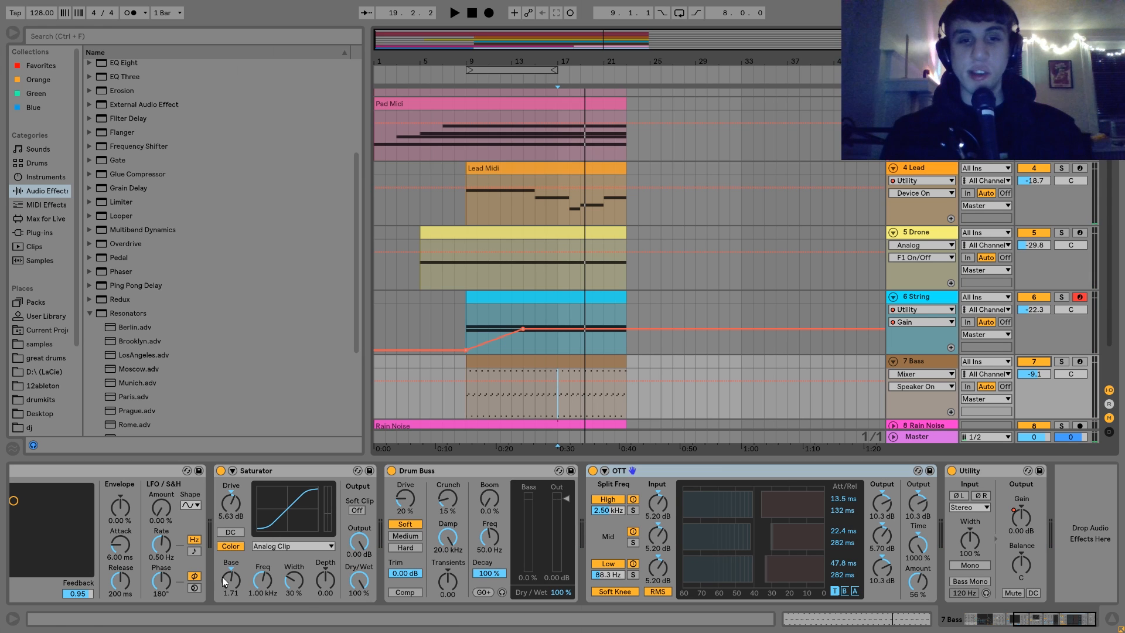
# Split the Bass MIDI clip at bar 17 and open its second part in the note editor.
pyautogui.click(557, 416)
pyautogui.hotkey('ctrl', 'e')
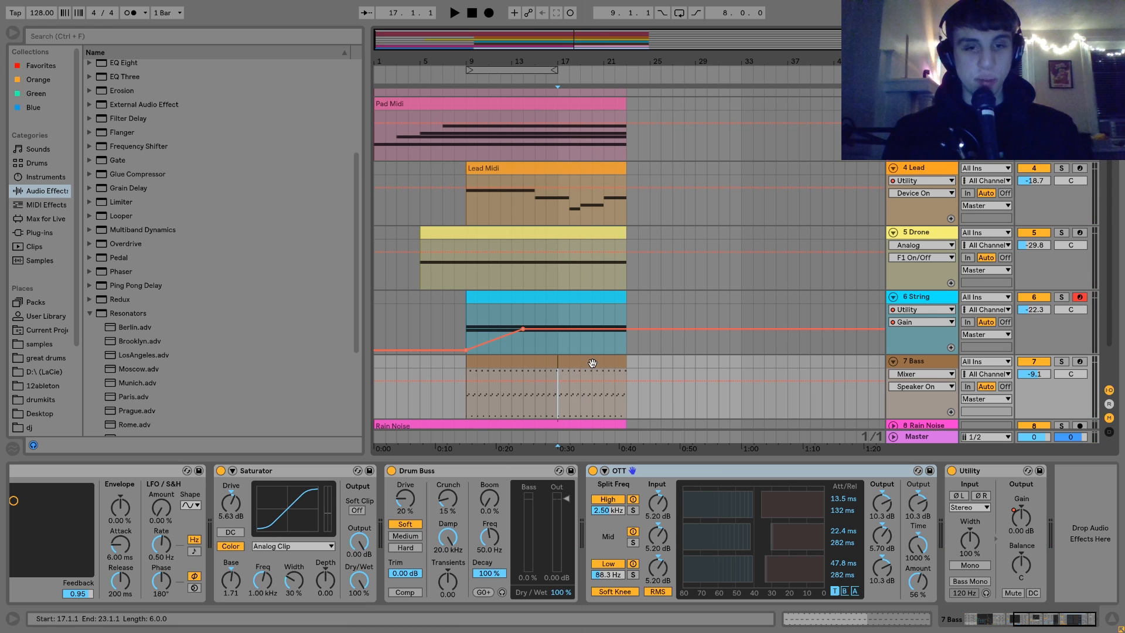
pyautogui.click(591, 360)
pyautogui.doubleClick(591, 360)
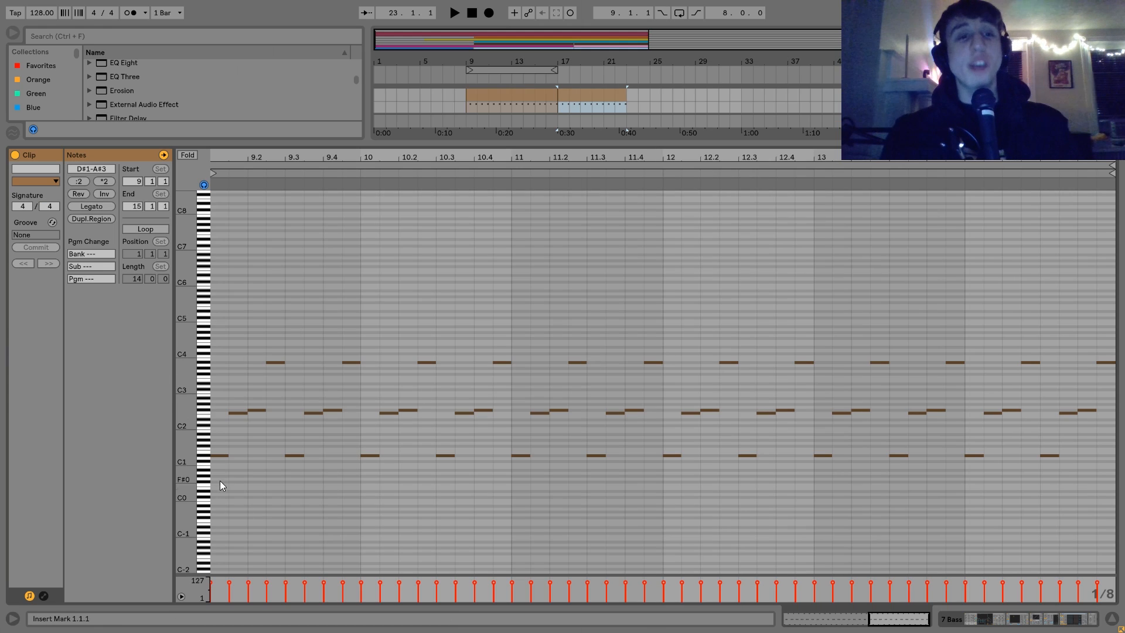
# Highlight the opening D#1, F2–F#2 and A#3 notes of the Bass clip's repeating pattern one after another.
pyautogui.hscroll(-1, 234, 473)
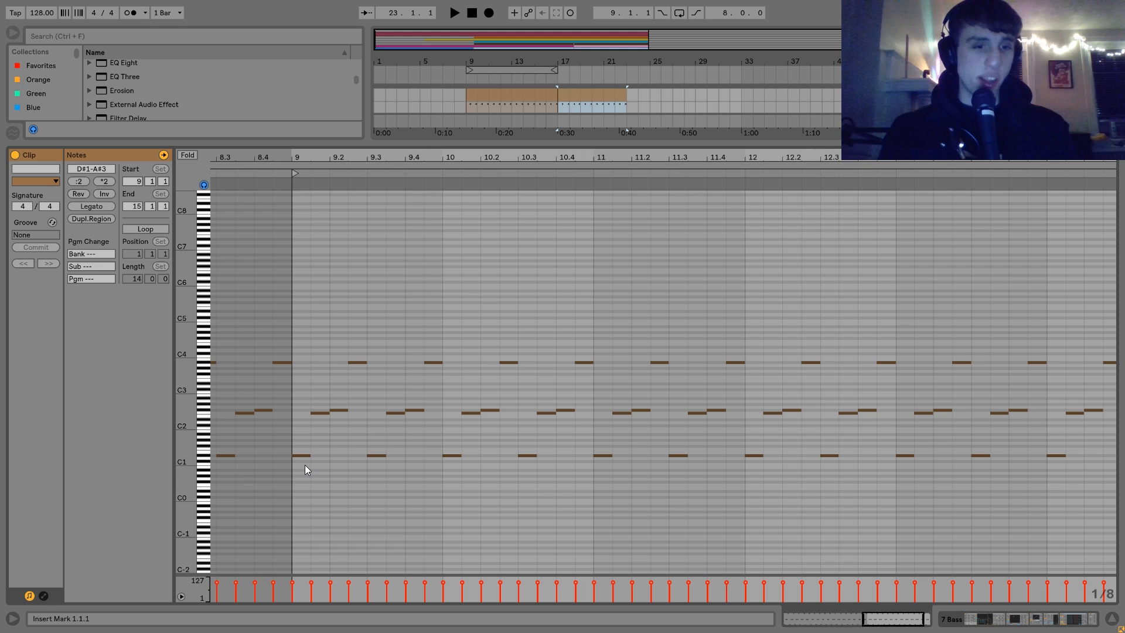
pyautogui.click(301, 467)
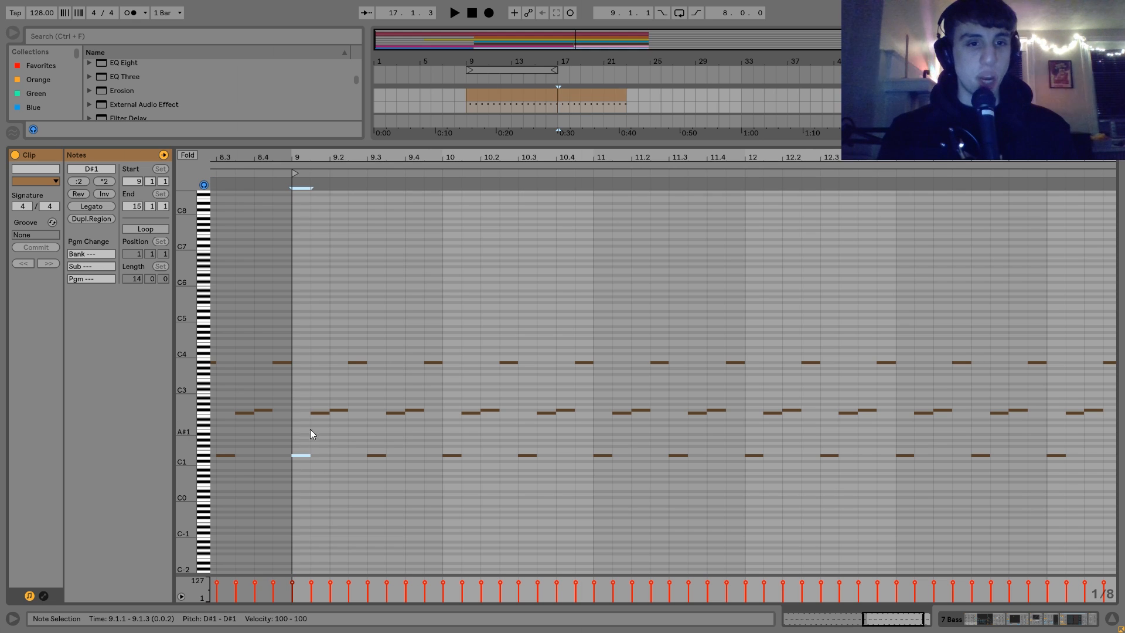
pyautogui.click(318, 410)
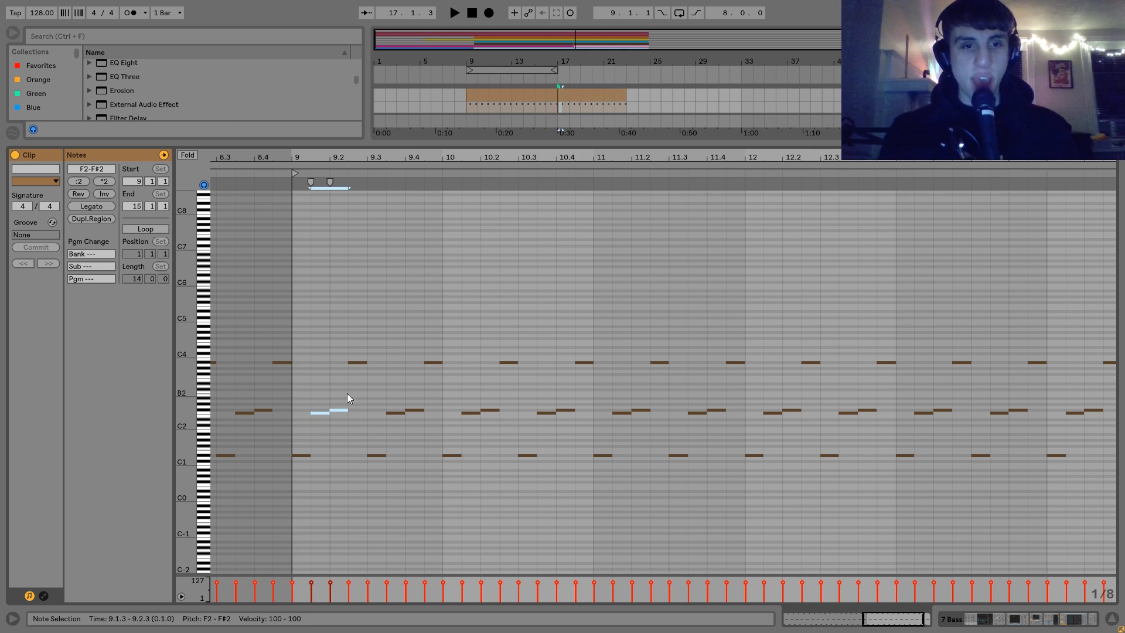
pyautogui.click(362, 377)
pyautogui.click(356, 362)
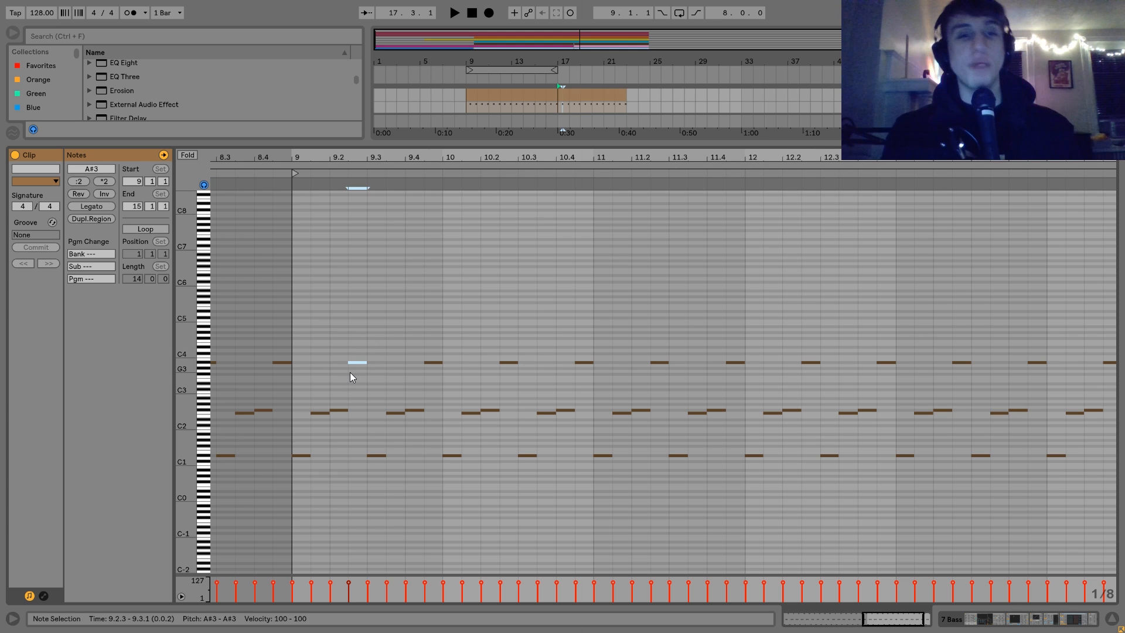
# Highlight the Bass pattern's first D#1, A#3 and F2 notes again and play a short stretch of the part.
pyautogui.click(301, 455)
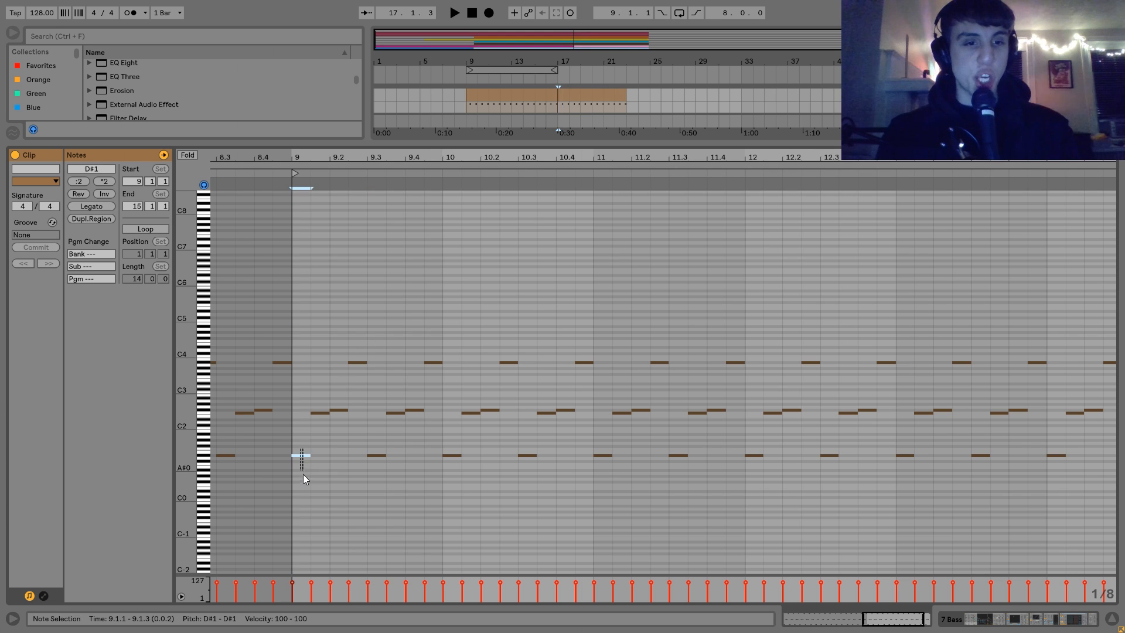
pyautogui.click(344, 410)
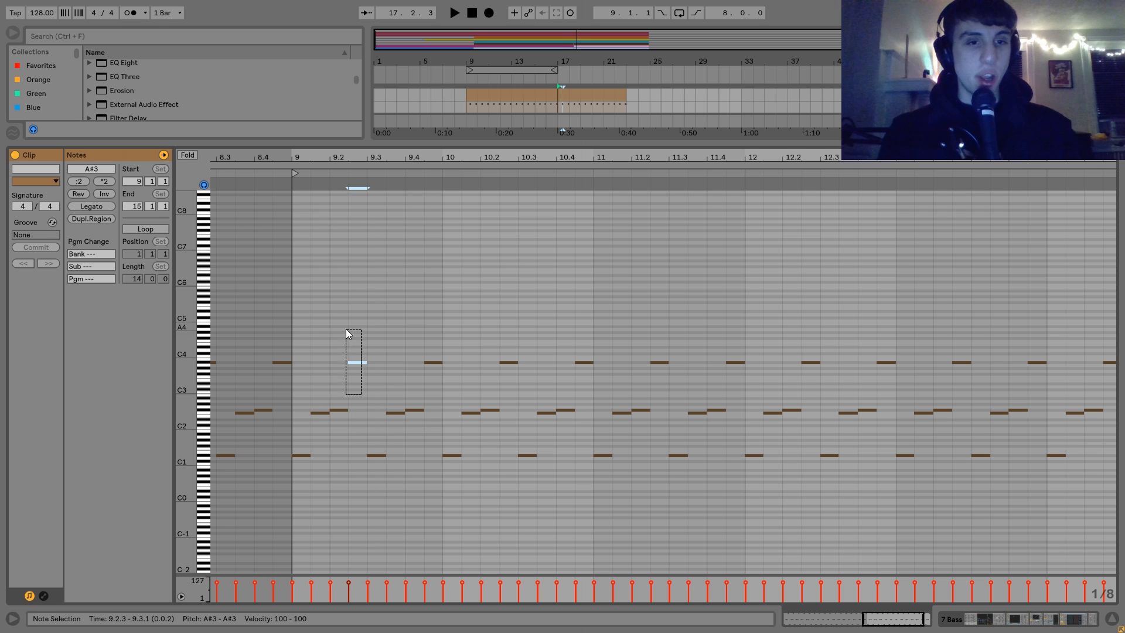
pyautogui.click(317, 410)
pyautogui.click(317, 412)
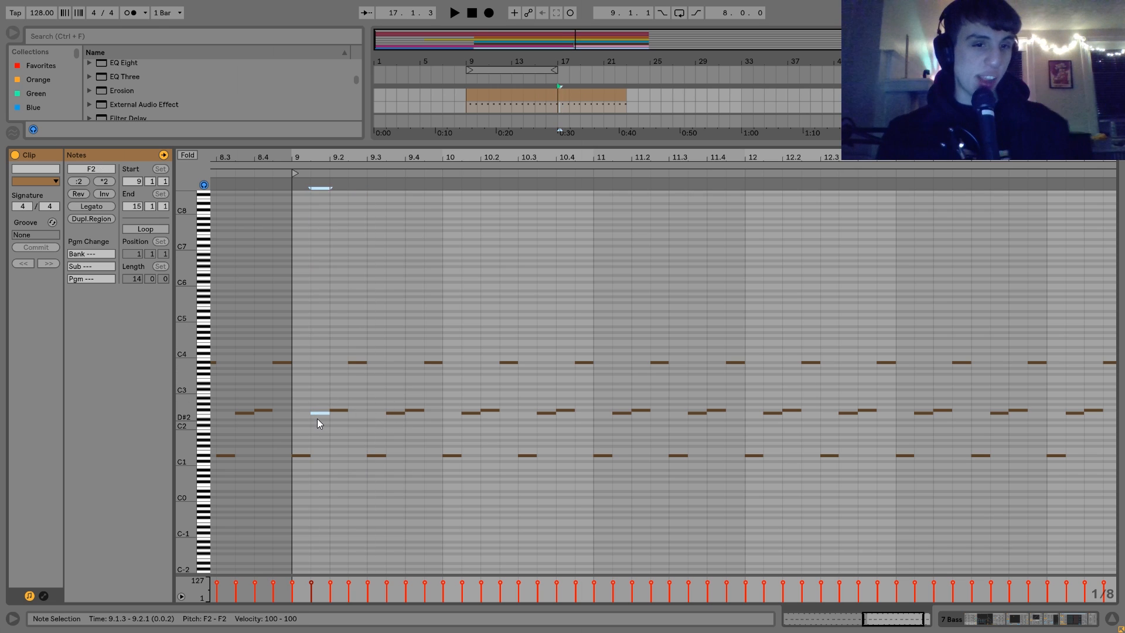
pyautogui.press('space')
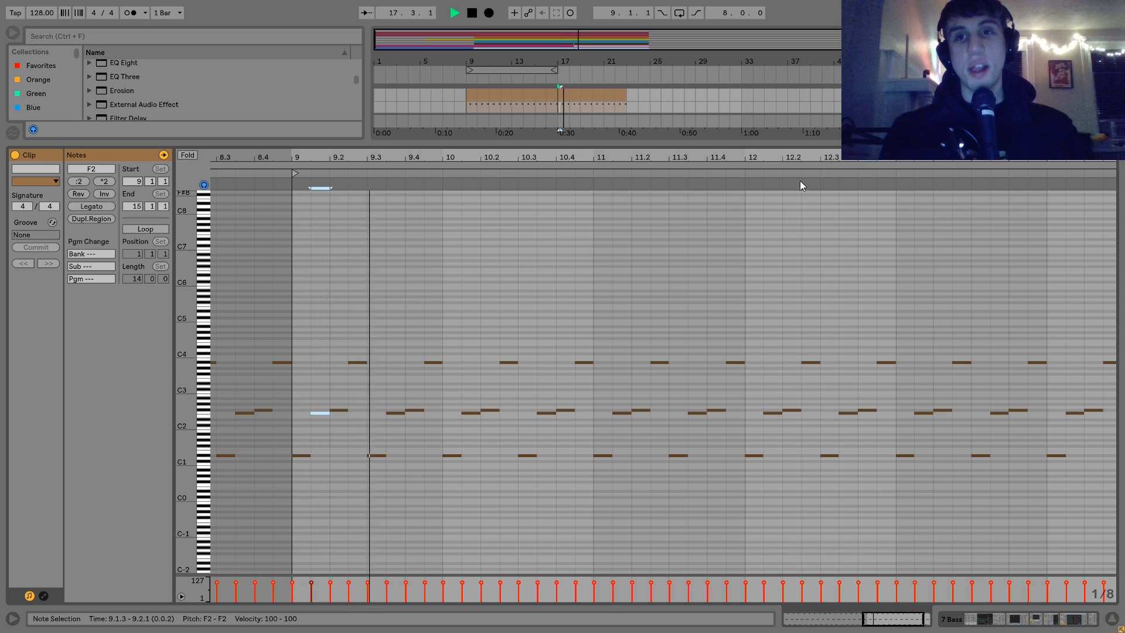
pyautogui.press('space')
# Return to the arrangement with the device chain at Operator, solo the Bass track and select its clip starting at bar 17.
pyautogui.doubleClick(922, 94)
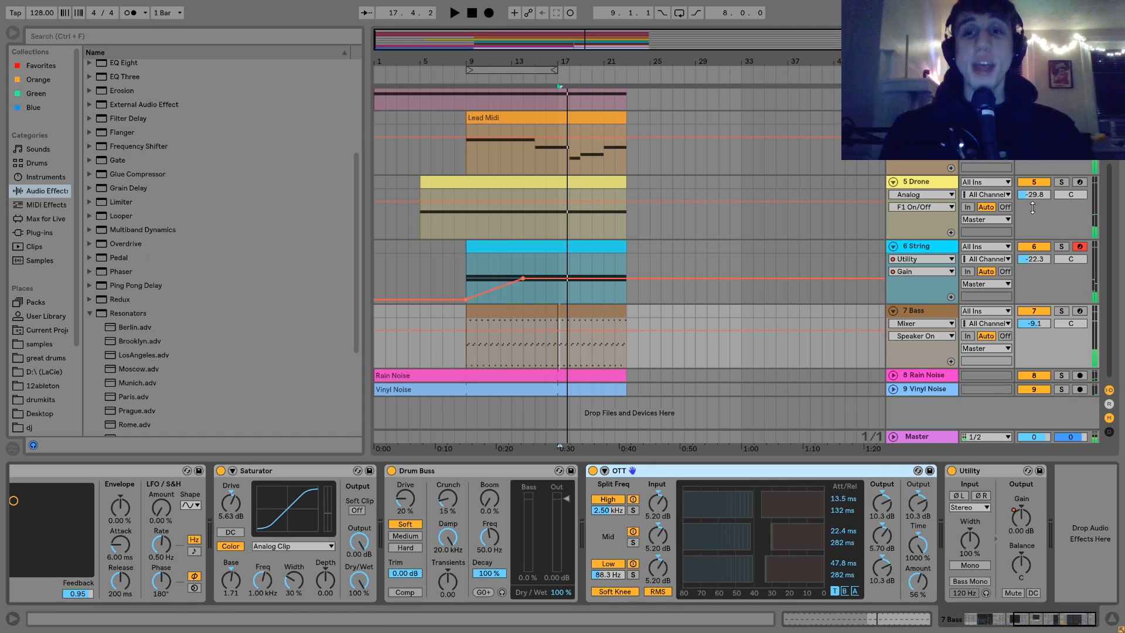
pyautogui.click(1060, 311)
pyautogui.hscroll(-10, 227, 519)
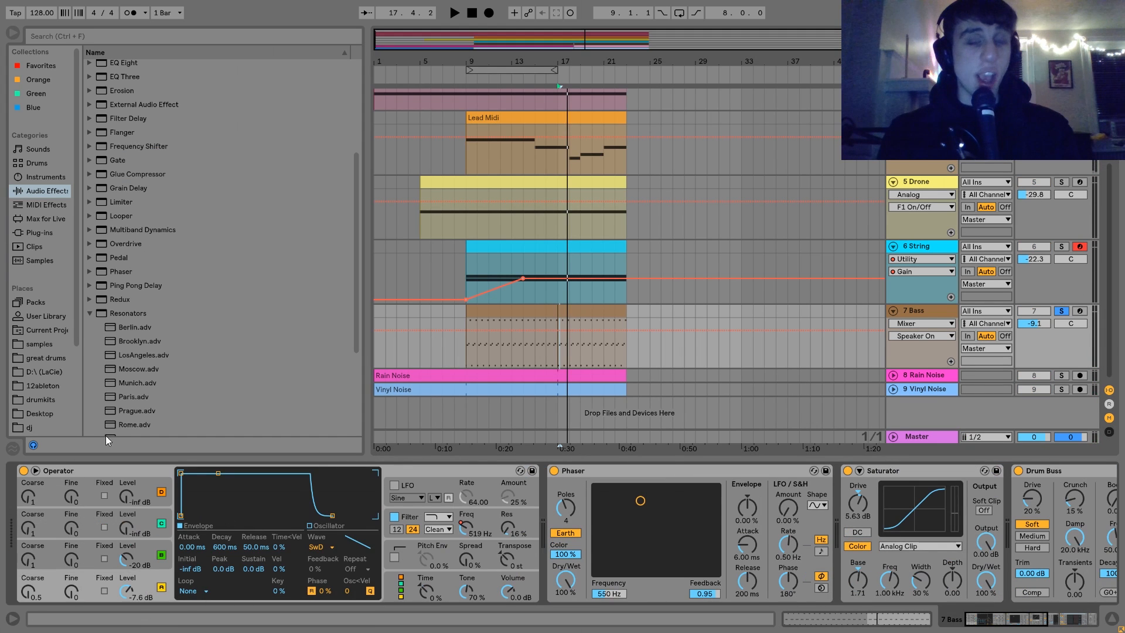
pyautogui.click(544, 311)
pyautogui.click(567, 311)
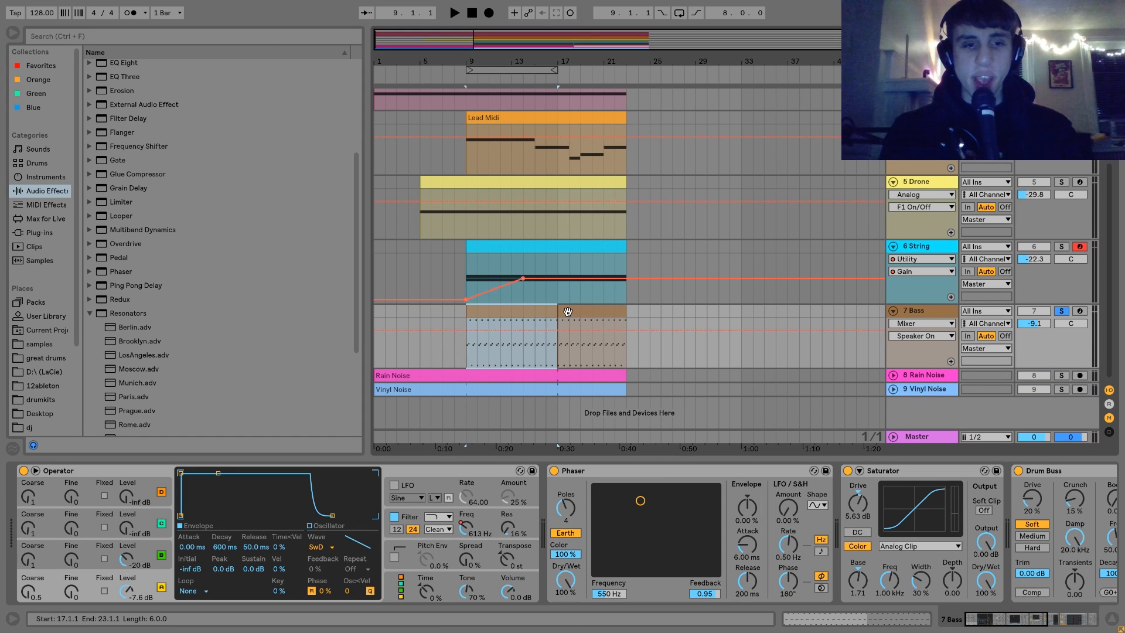
# Show Operator's oscillator B level, filter and Filter Freq automation on the Bass, and play it from bars 17 and 21.
pyautogui.click(149, 542)
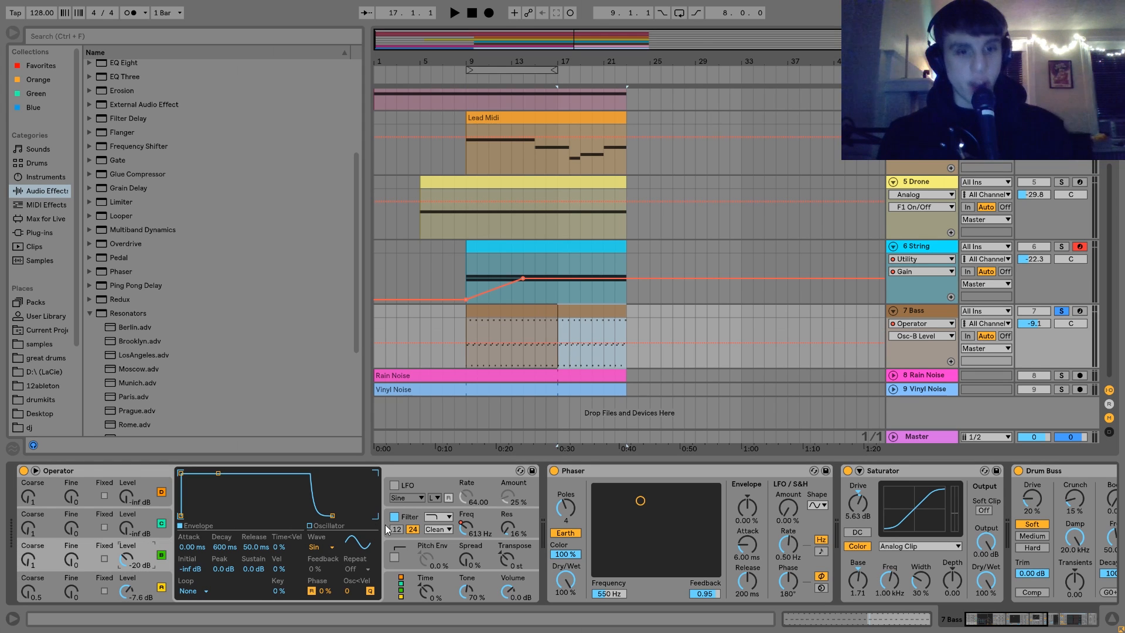
pyautogui.click(407, 516)
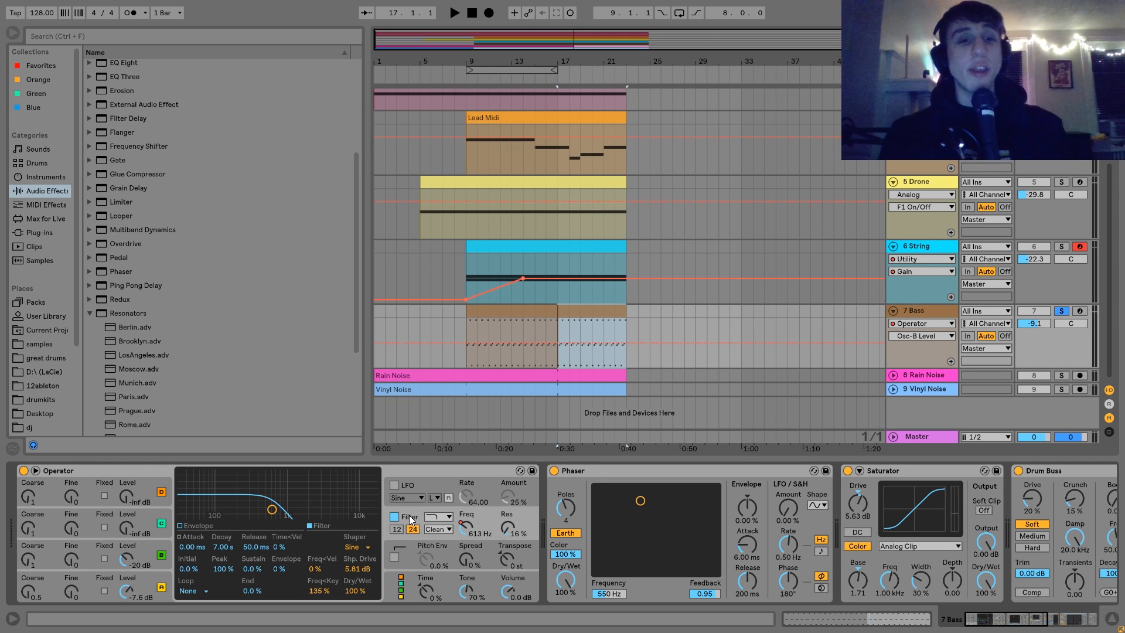
pyautogui.click(468, 527)
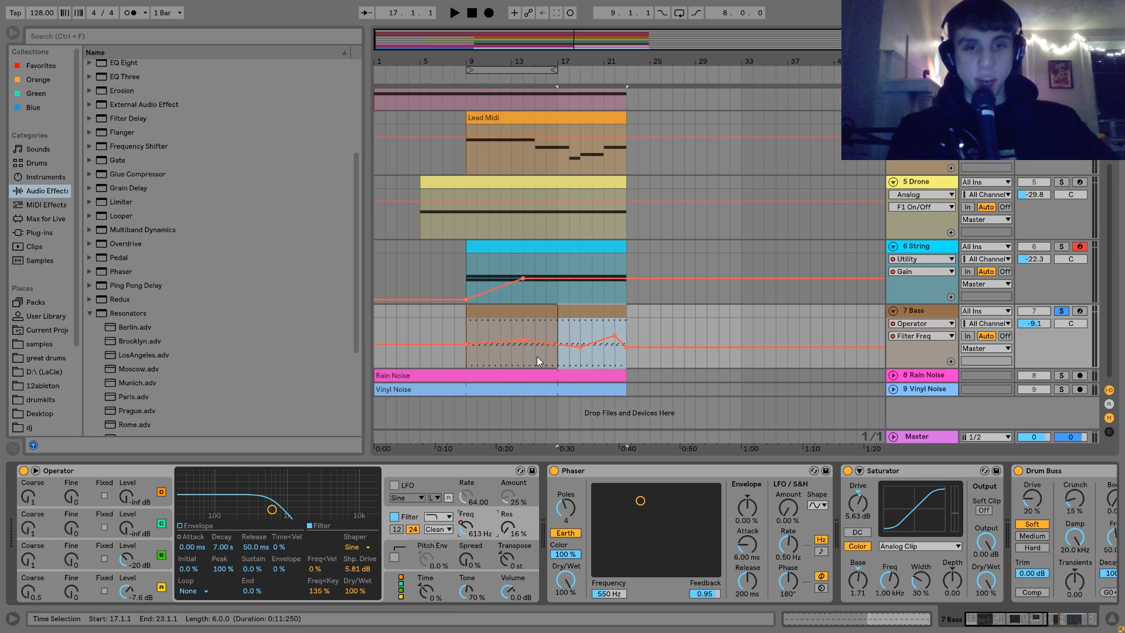
pyautogui.press('space')
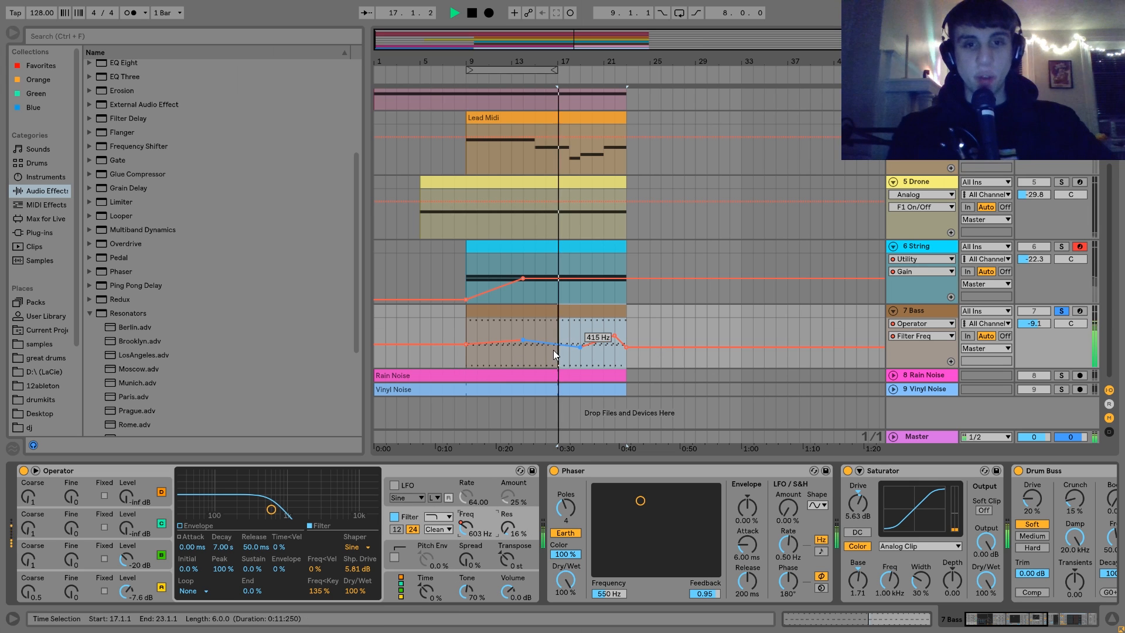
pyautogui.click(600, 358)
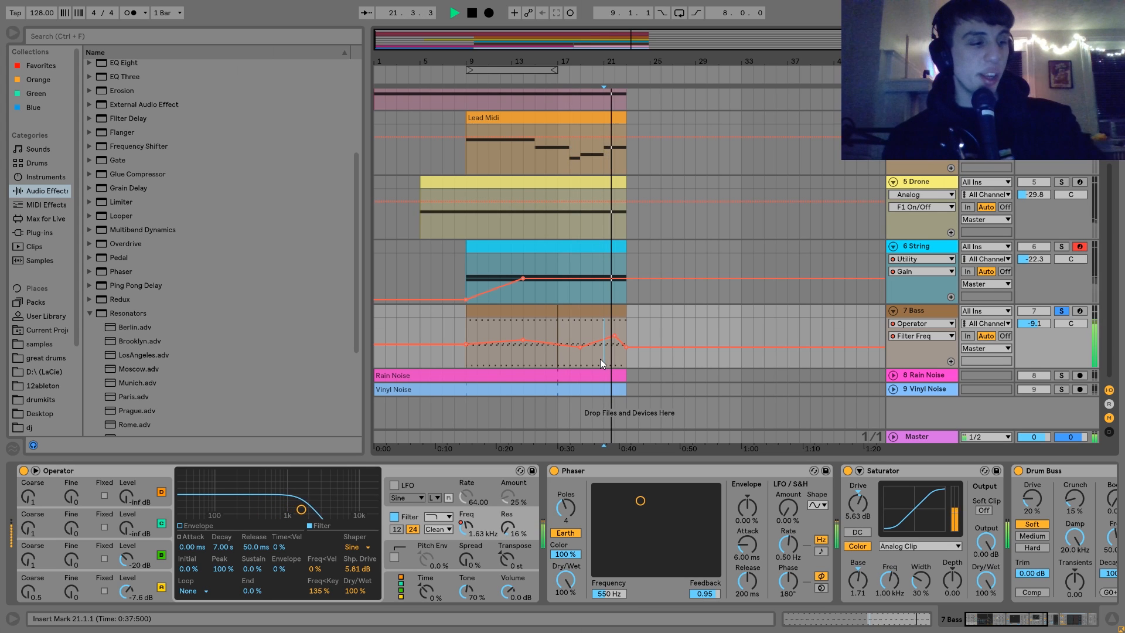
pyautogui.press('space')
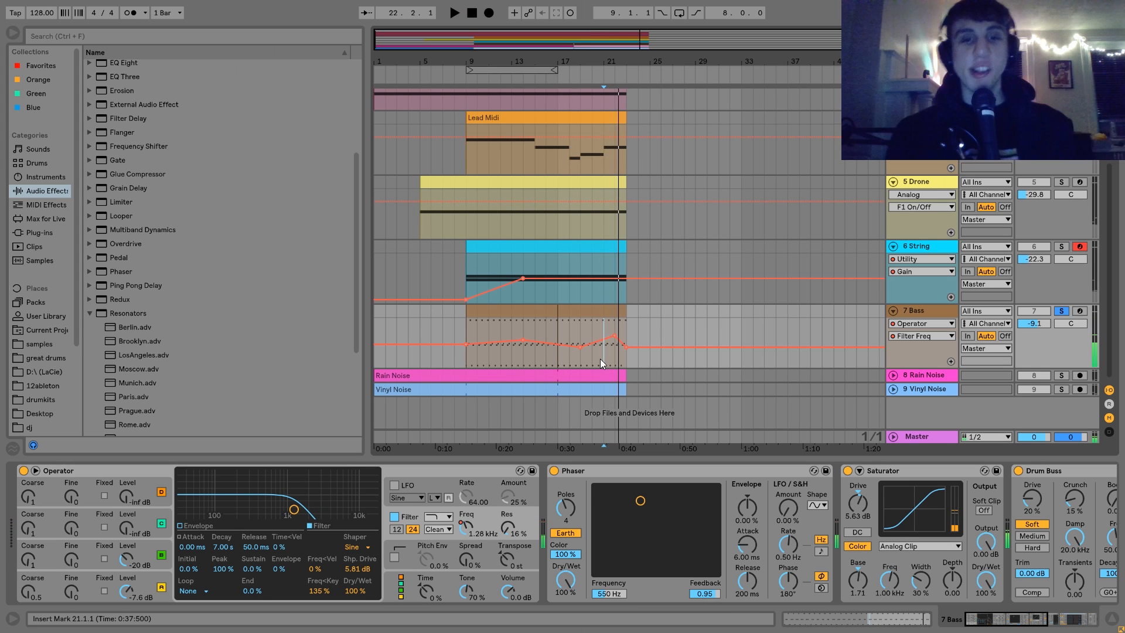
# Reopen the Bass clip from bar 17 in the note editor, play it briefly and highlight its D#1 and A#3 notes.
pyautogui.click(556, 367)
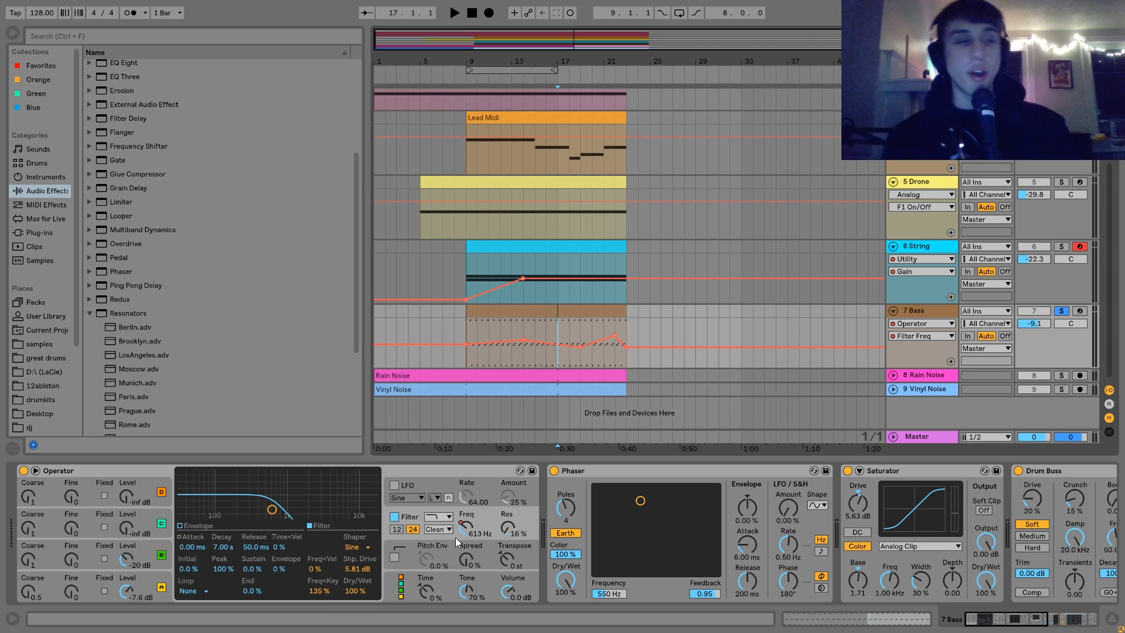
pyautogui.doubleClick(589, 309)
pyautogui.press('space')
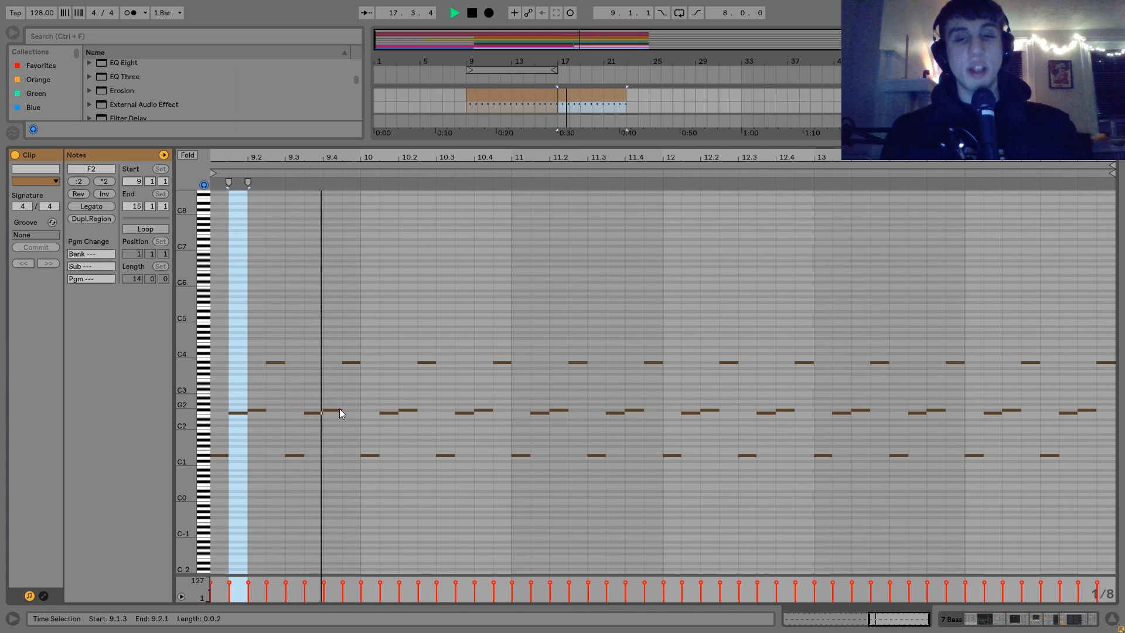
pyautogui.press('space')
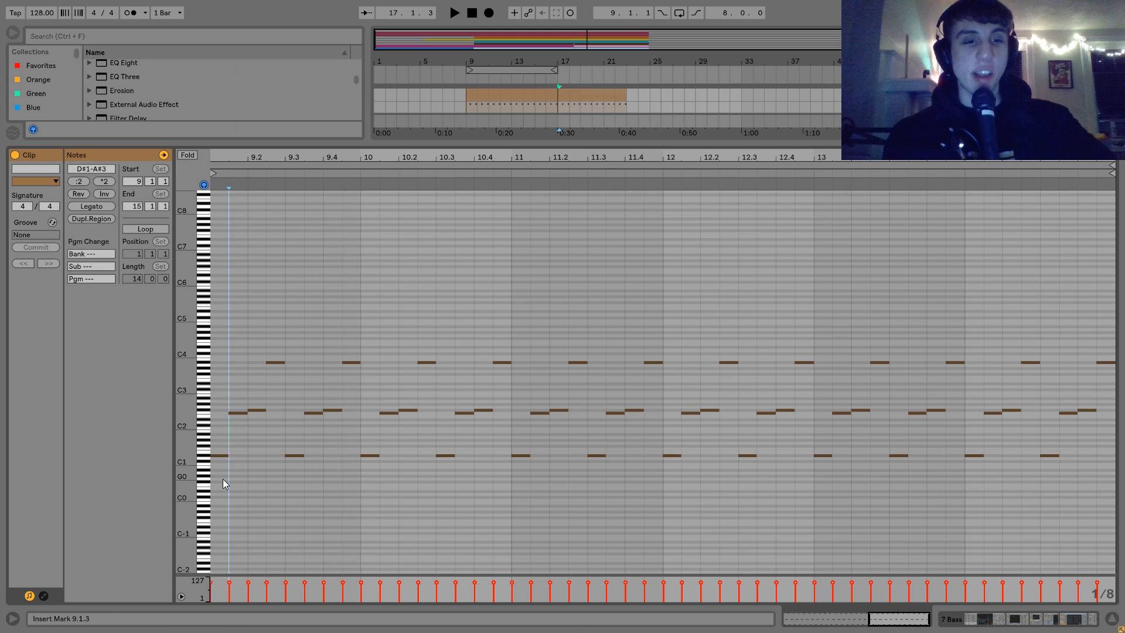
pyautogui.click(219, 455)
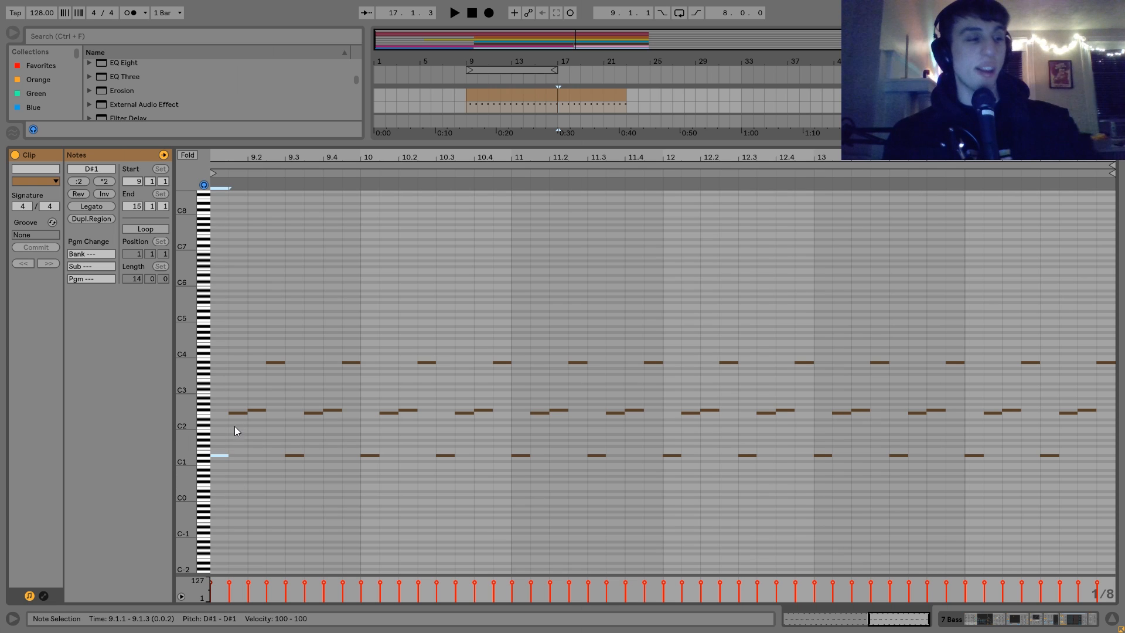
pyautogui.click(274, 362)
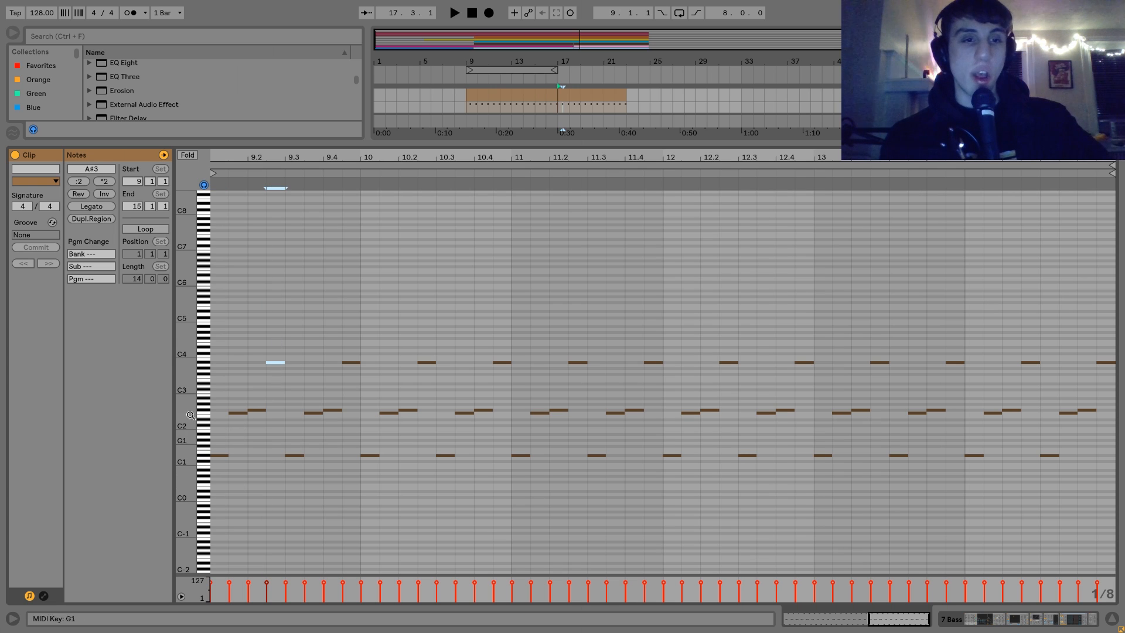
# Return to the Bass device chain and play the soloed Bass from bar 17 with its effects.
pyautogui.click(961, 620)
pyautogui.press('space')
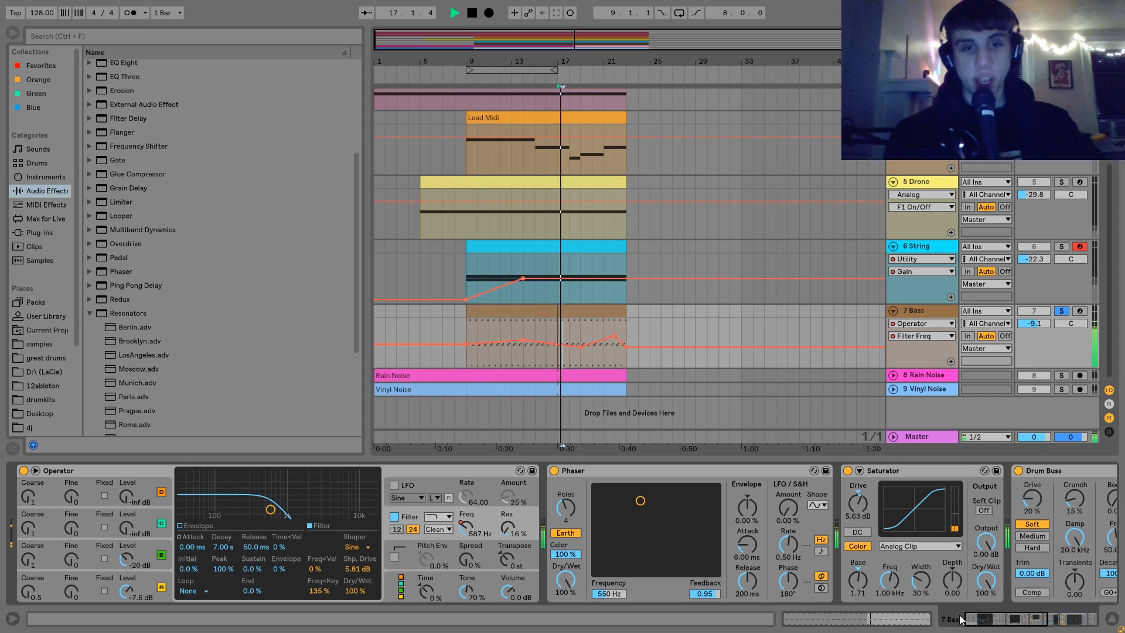
pyautogui.press('space')
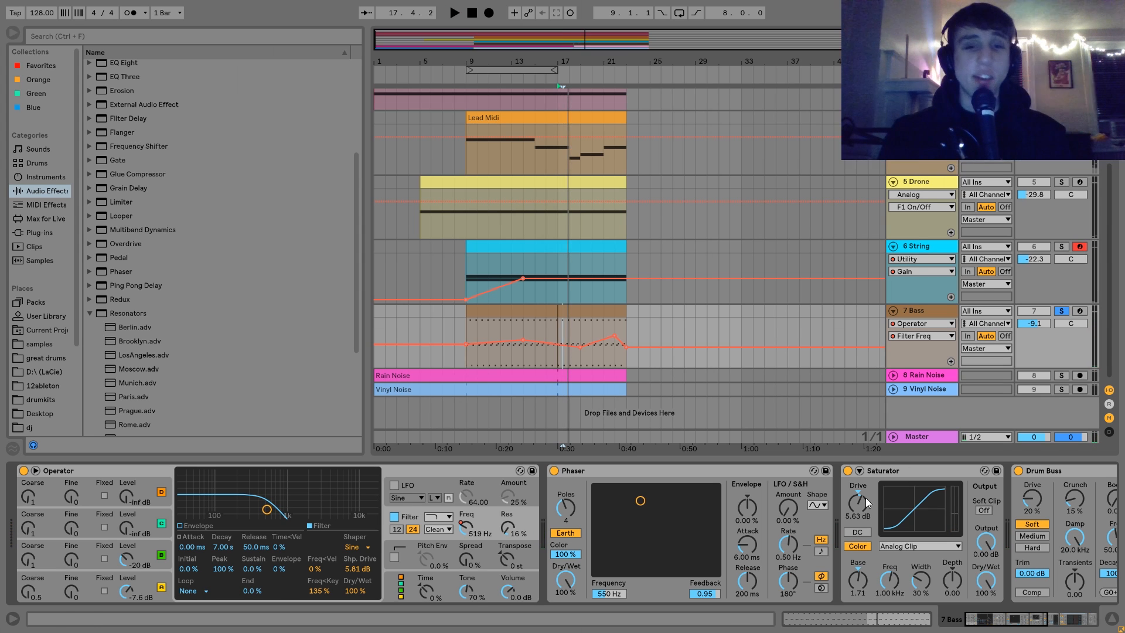
# Play the soloed Bass with the Phaser bypassed and re-enabled to compare its effect on the sound.
pyautogui.click(602, 468)
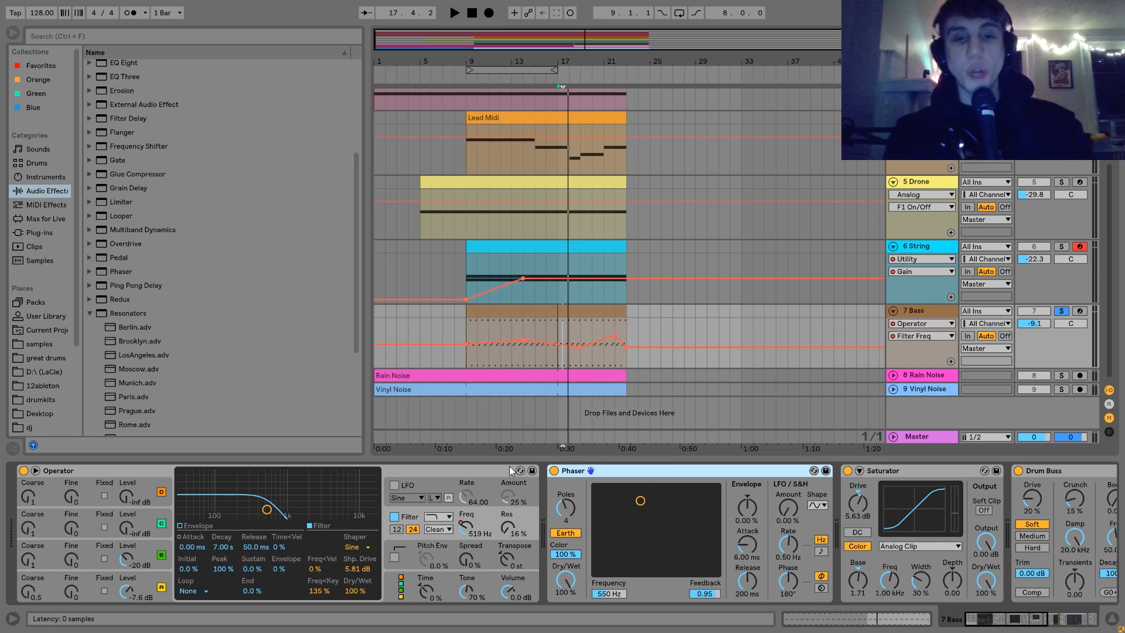
pyautogui.click(553, 471)
pyautogui.press('space')
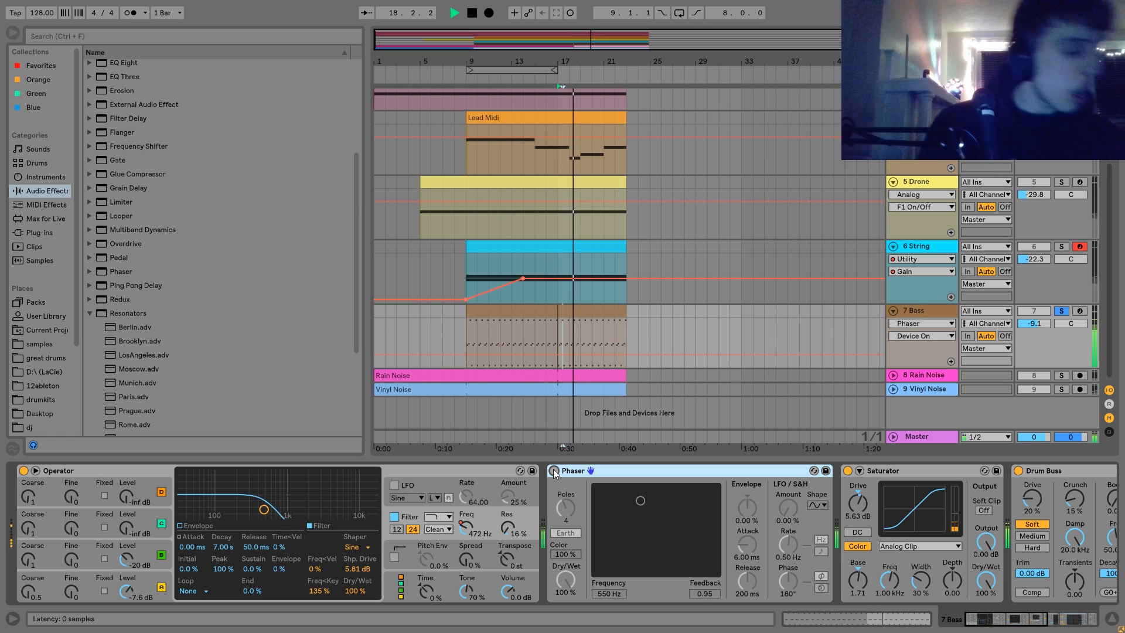
pyautogui.click(554, 472)
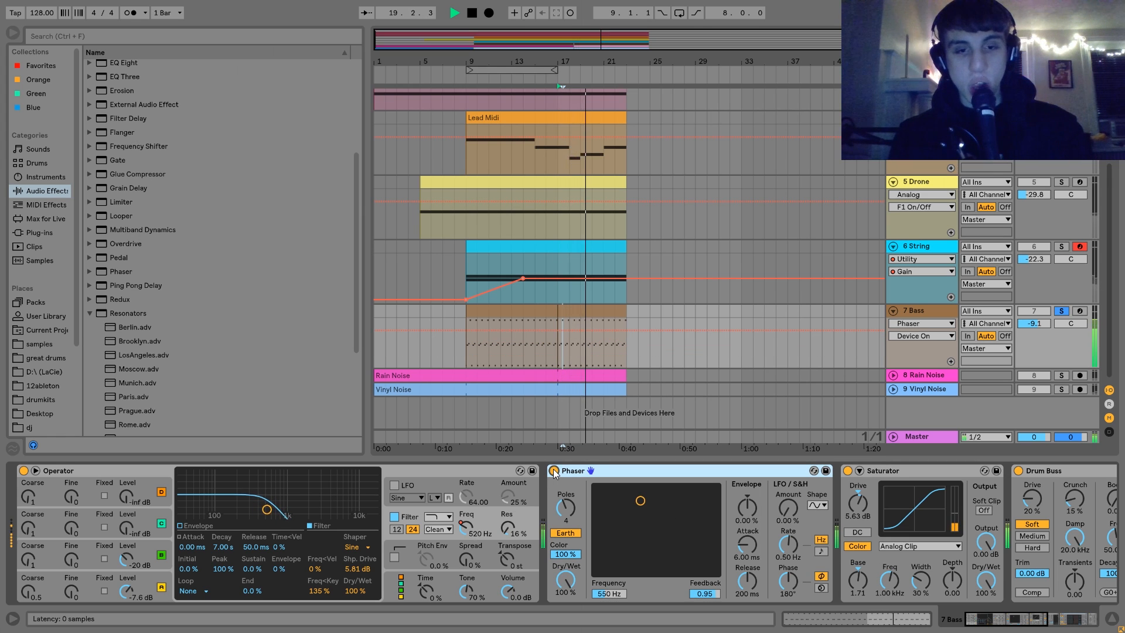
pyautogui.press('space')
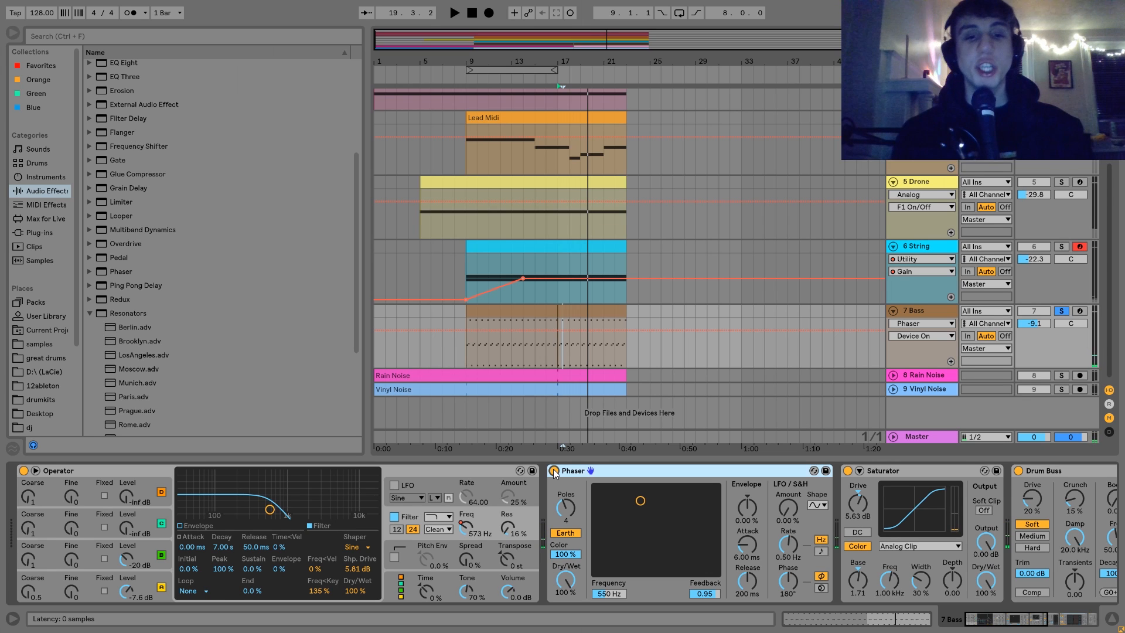
pyautogui.press('space')
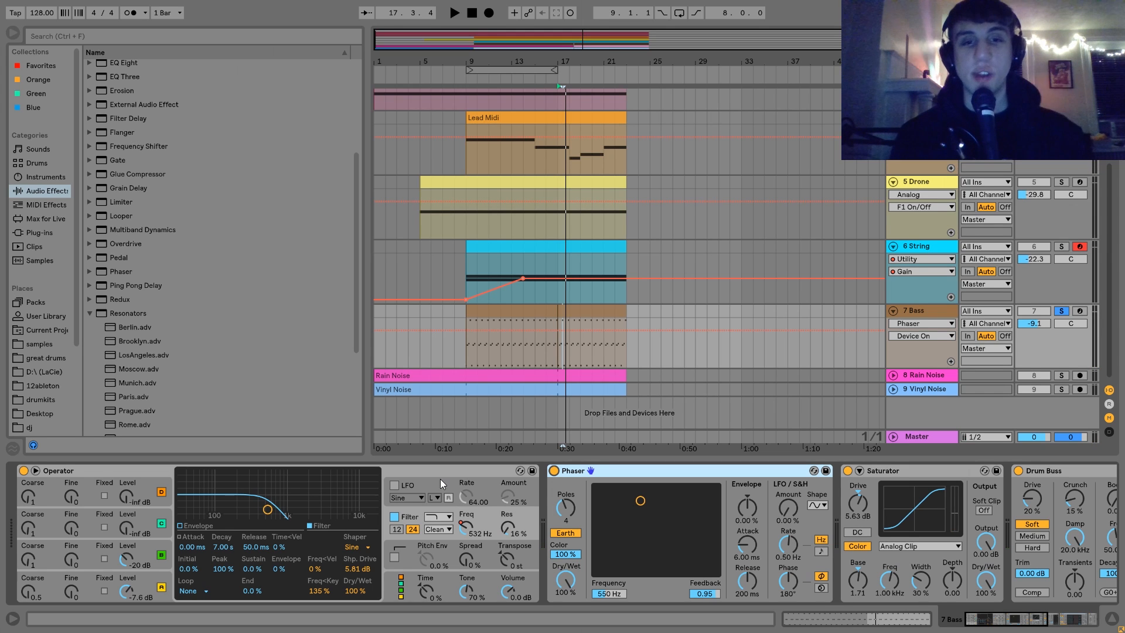
# Play the soloed Bass with the Saturator and Drum Buss bypassed and re-enabled to compare their effect.
pyautogui.hscroll(5, 440, 479)
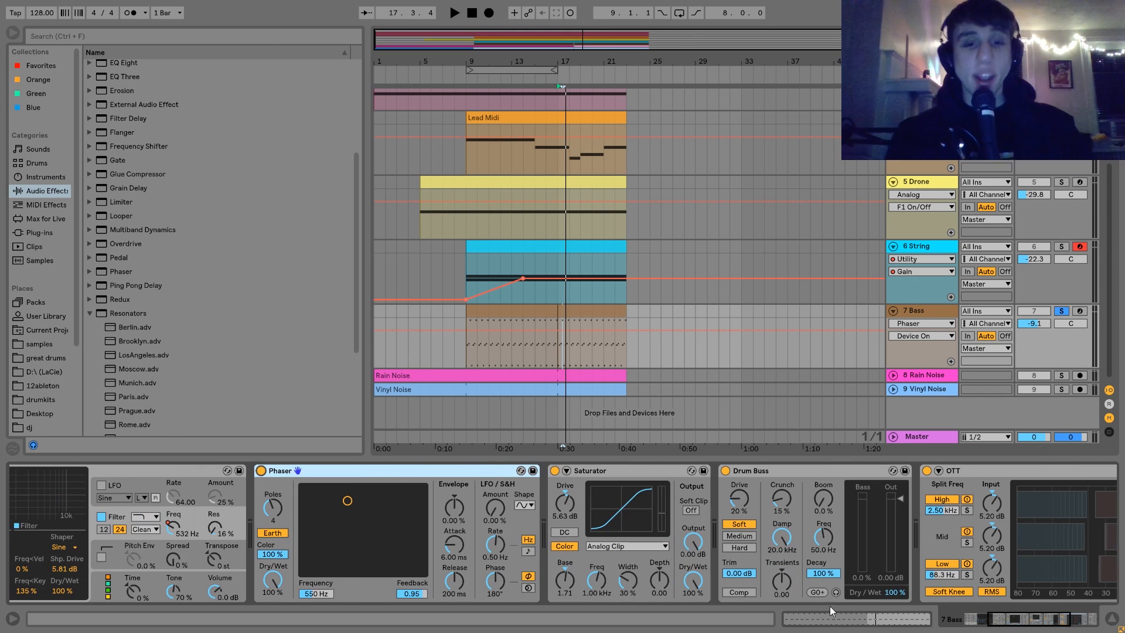
pyautogui.hscroll(2, 746, 518)
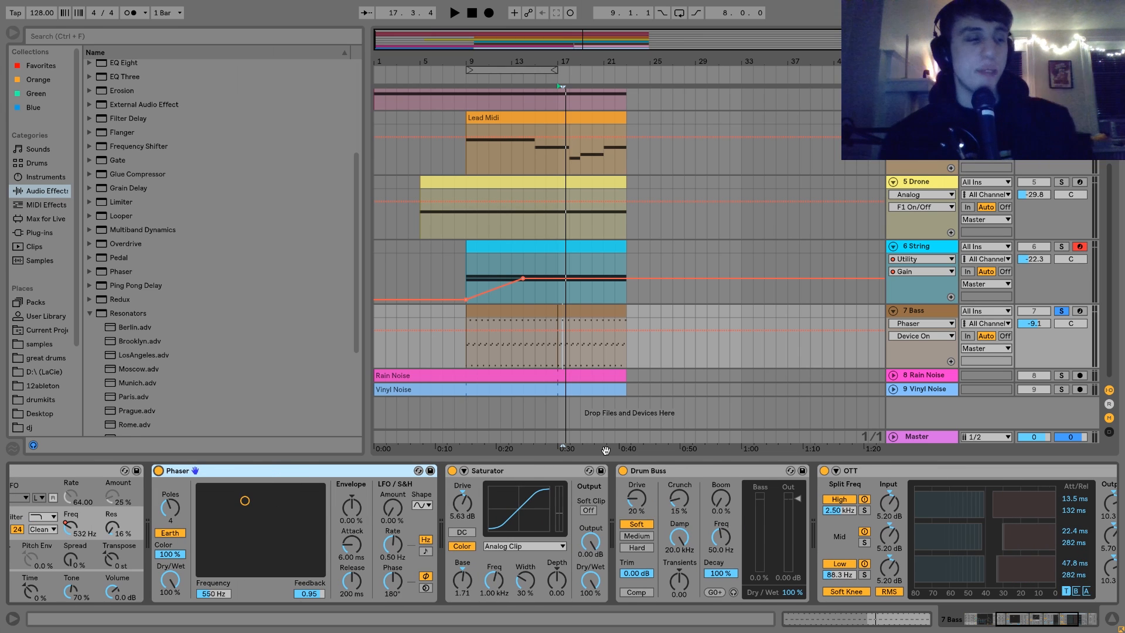
pyautogui.click(623, 471)
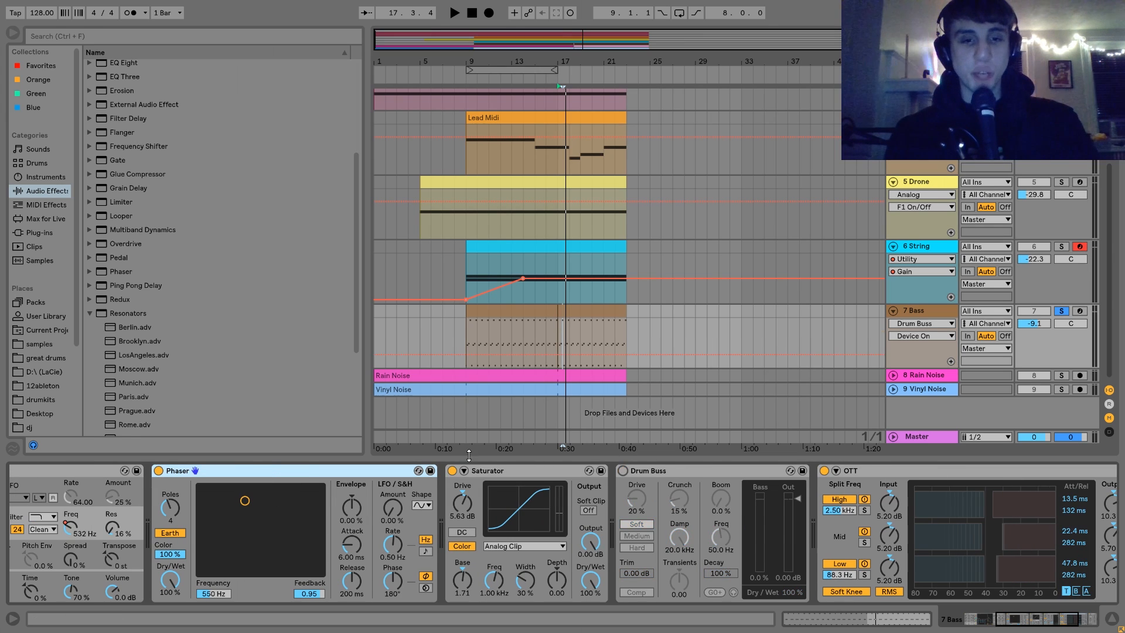
pyautogui.click(453, 471)
pyautogui.press('space')
pyautogui.click(452, 470)
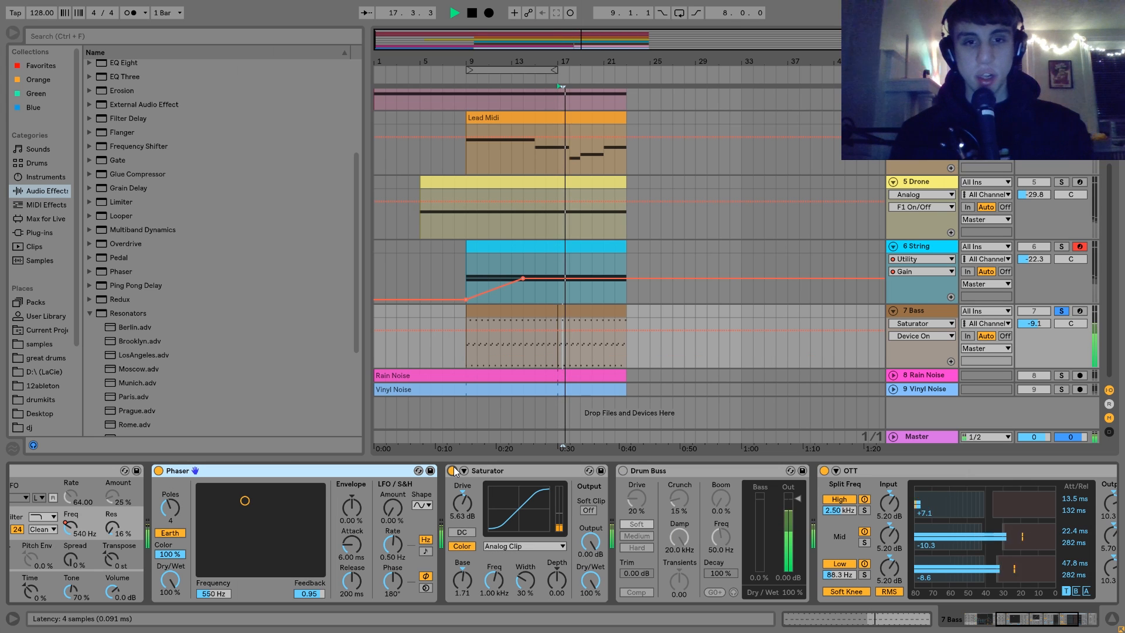
pyautogui.hscroll(4, 454, 469)
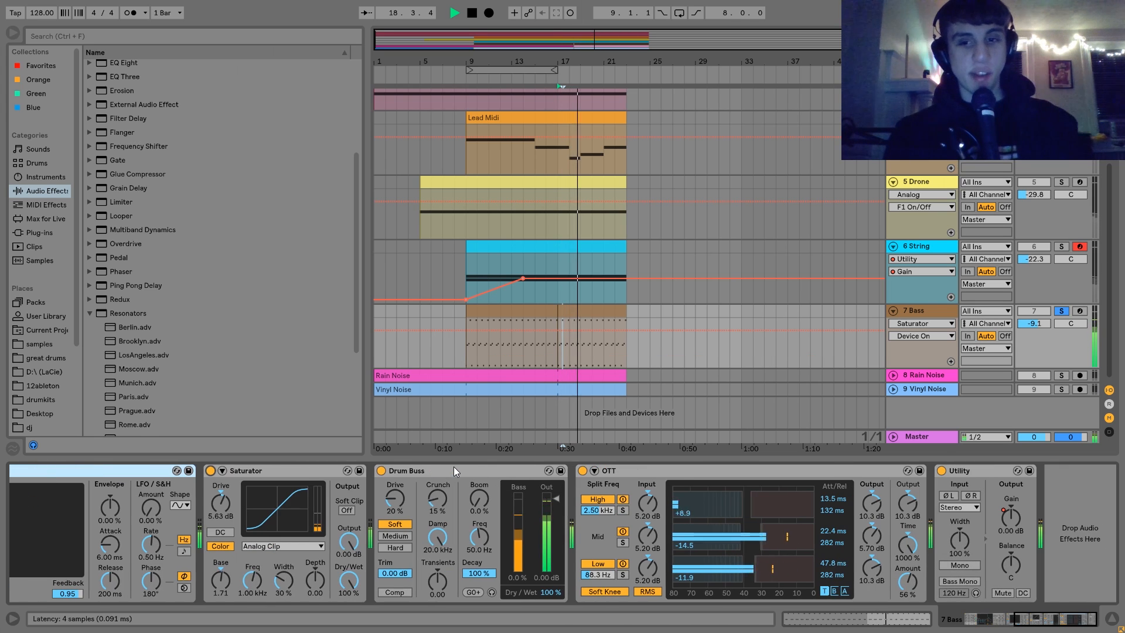
pyautogui.press('space')
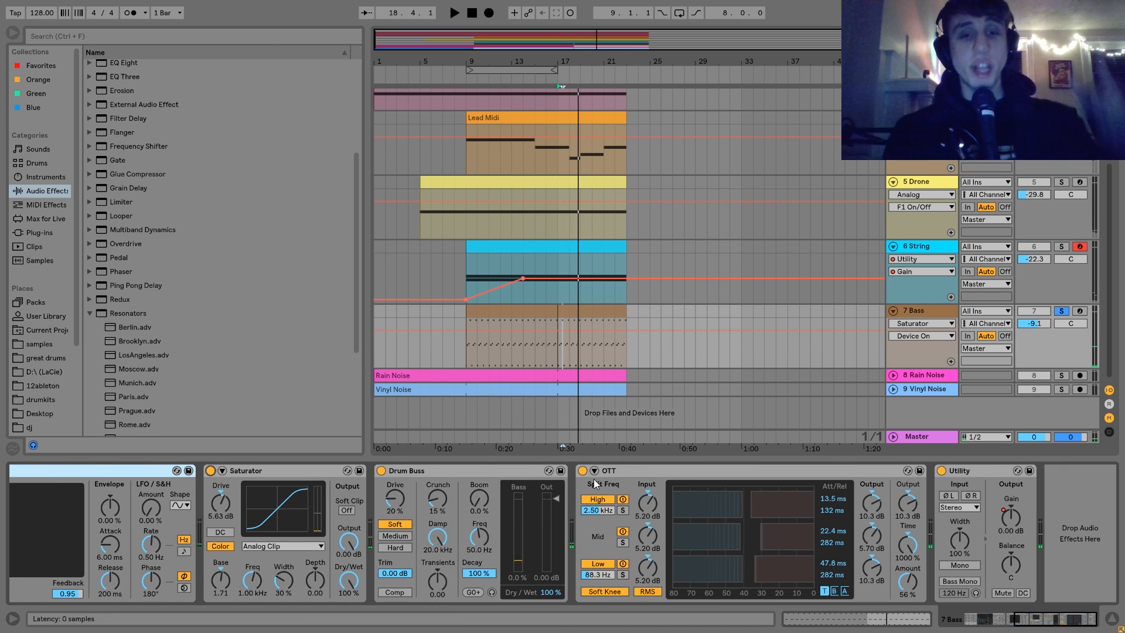
# Select the OTT device on the Bass and locate the OTT.adv preset under Multiband Dynamics in the audio effects.
pyautogui.click(616, 471)
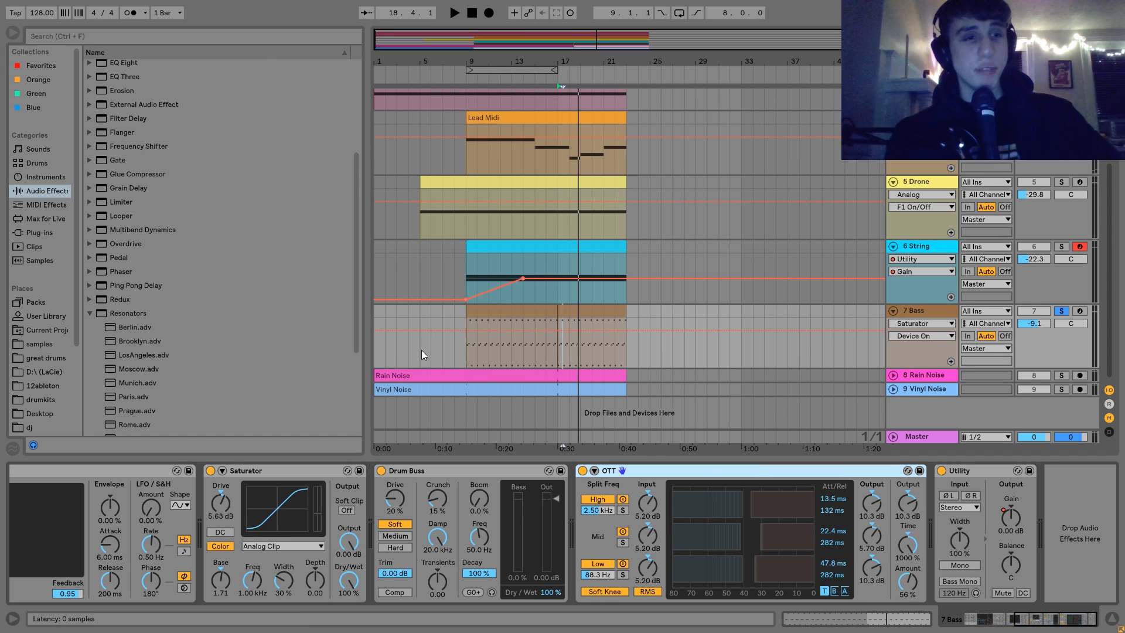
pyautogui.scroll(-2, 174, 159)
pyautogui.click(89, 201)
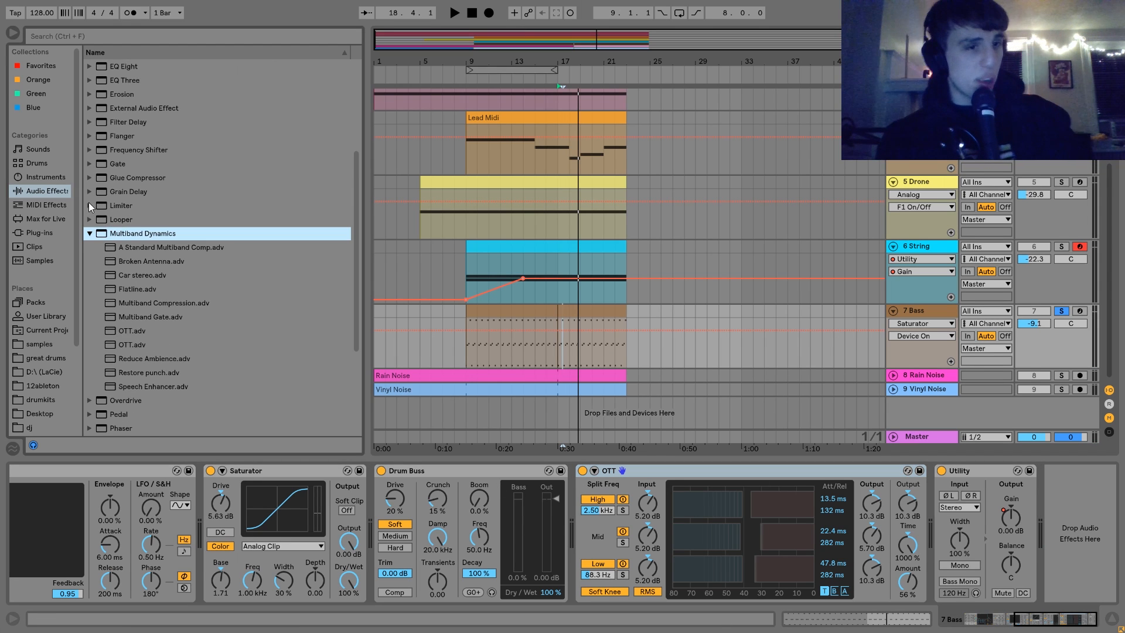
pyautogui.click(131, 331)
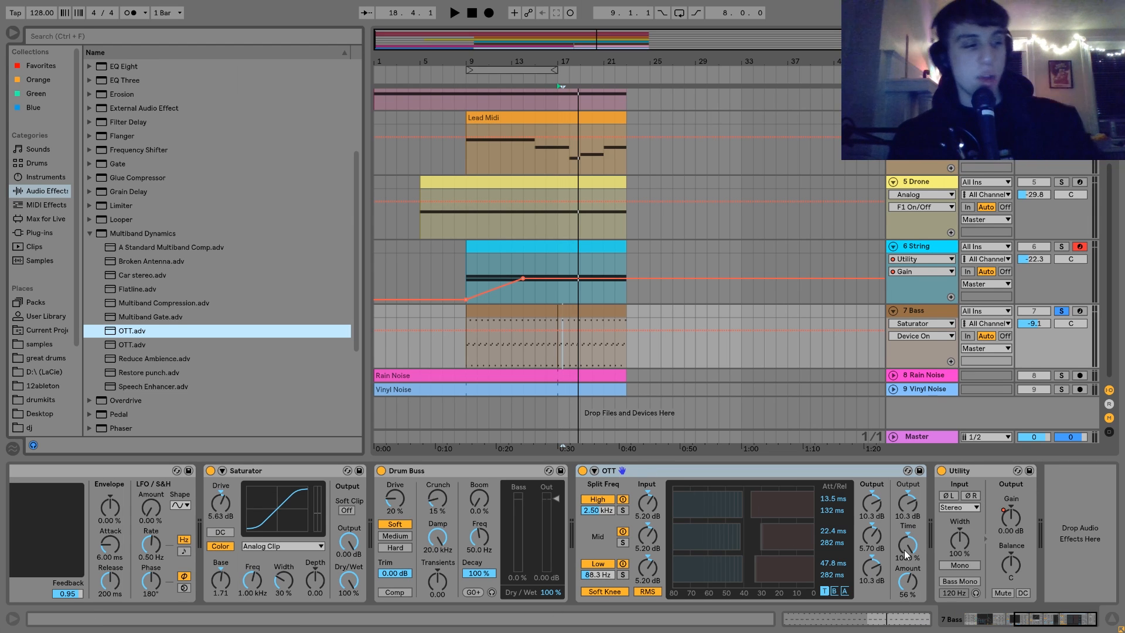
# Play the soloed Bass with the OTT bypassed and re-enabled to compare its effect on the sound.
pyautogui.click(583, 470)
pyautogui.press('space')
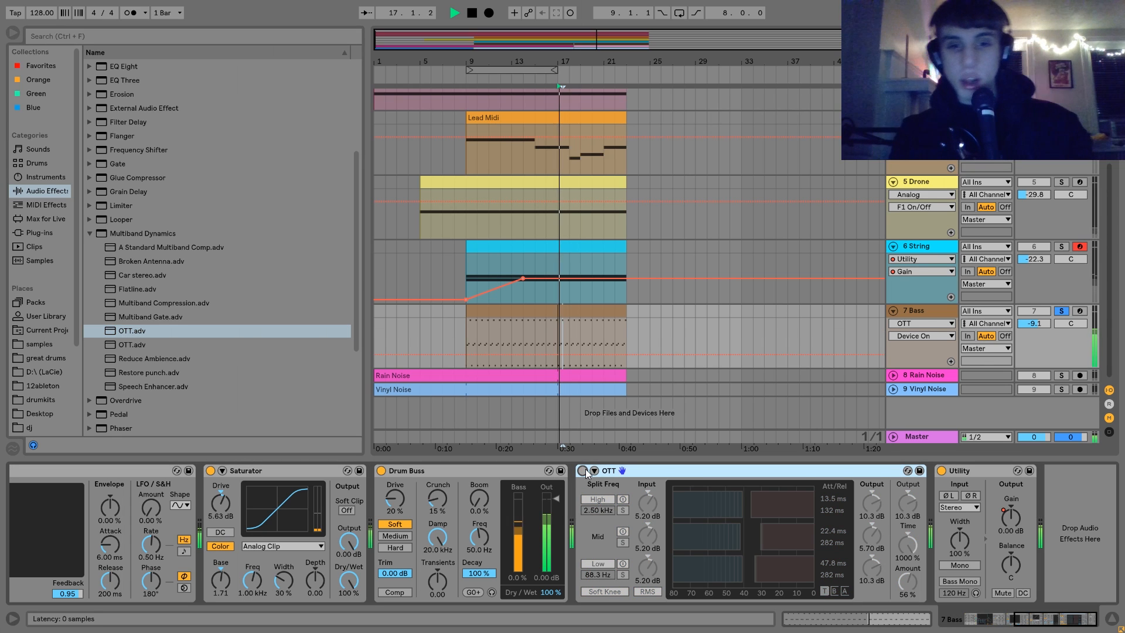
pyautogui.click(583, 470)
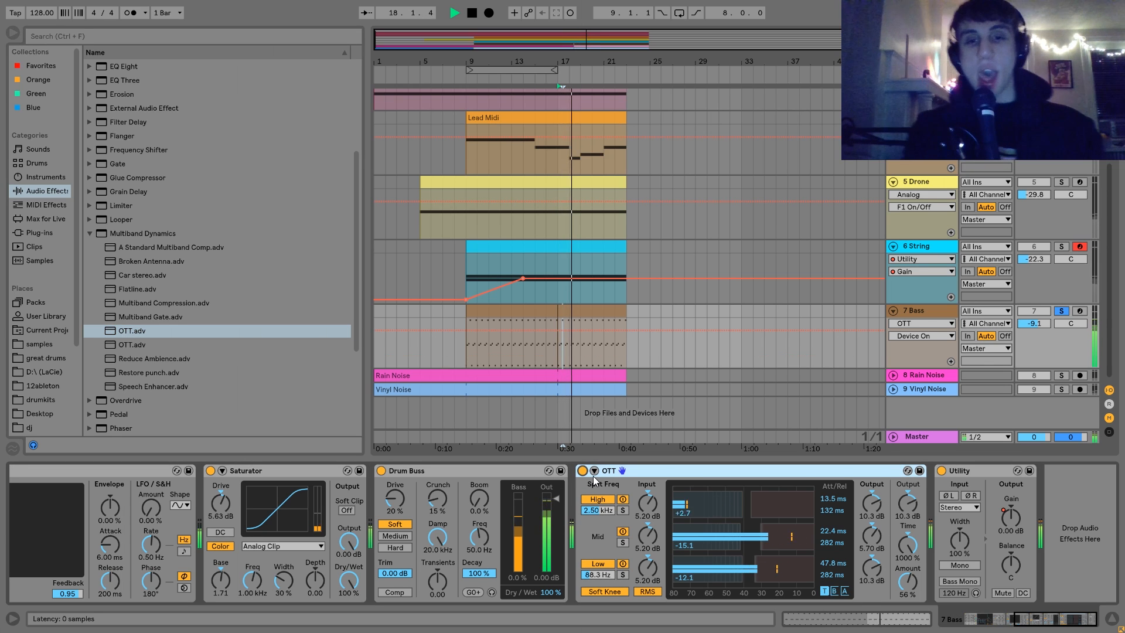
pyautogui.press('space')
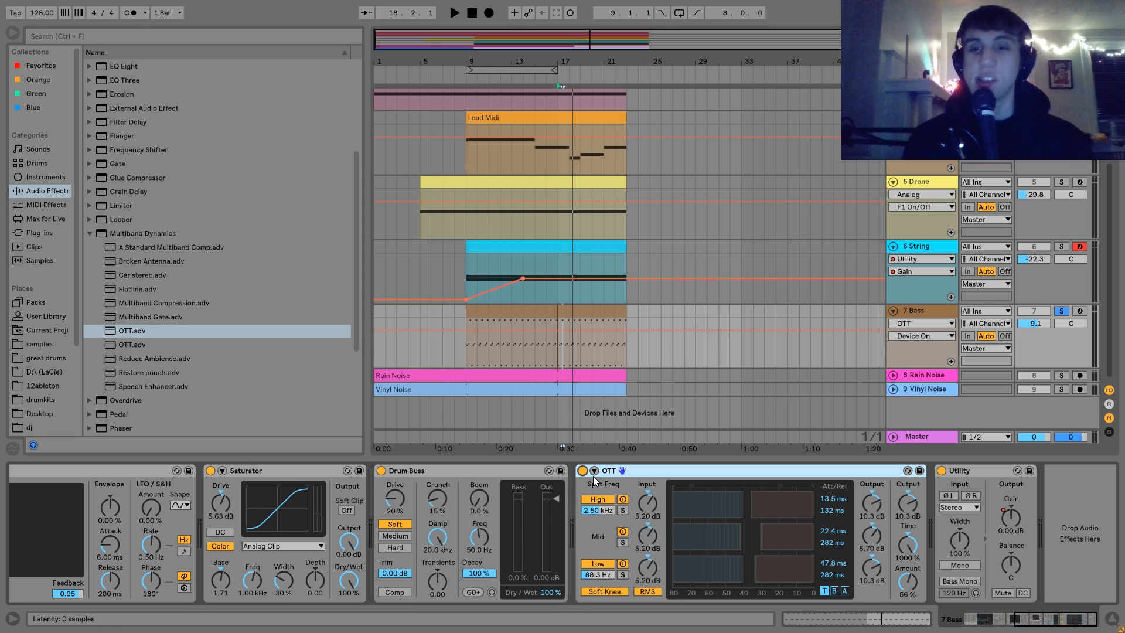
# Show the Bass track's Utility Gain automation and play its fade-in from bar 9.
pyautogui.click(1010, 524)
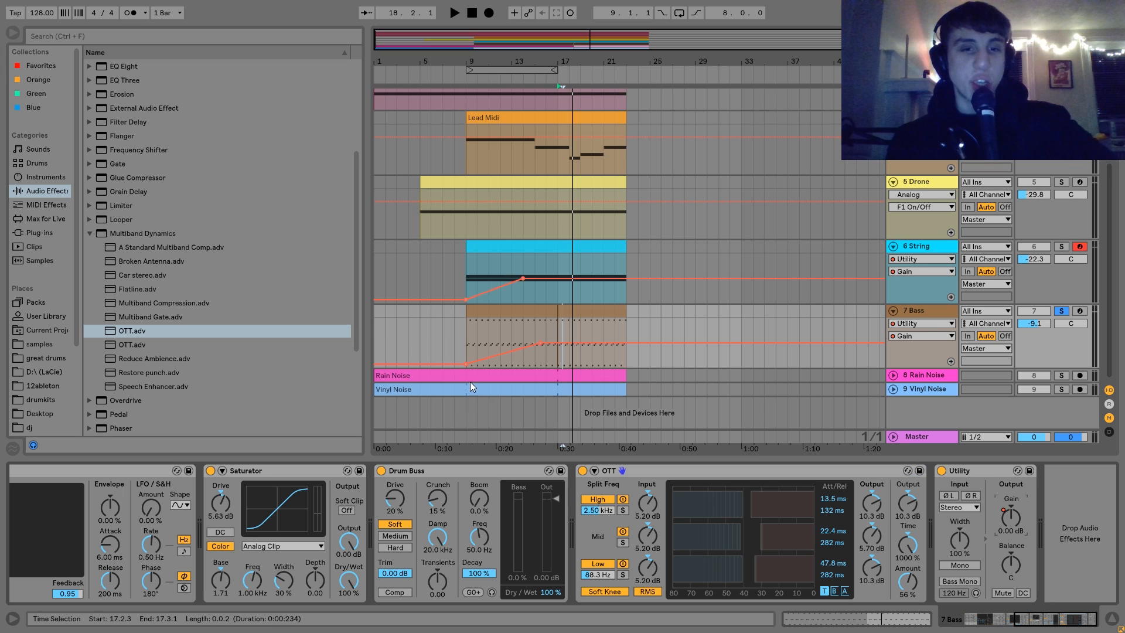
pyautogui.click(467, 346)
pyautogui.press('space')
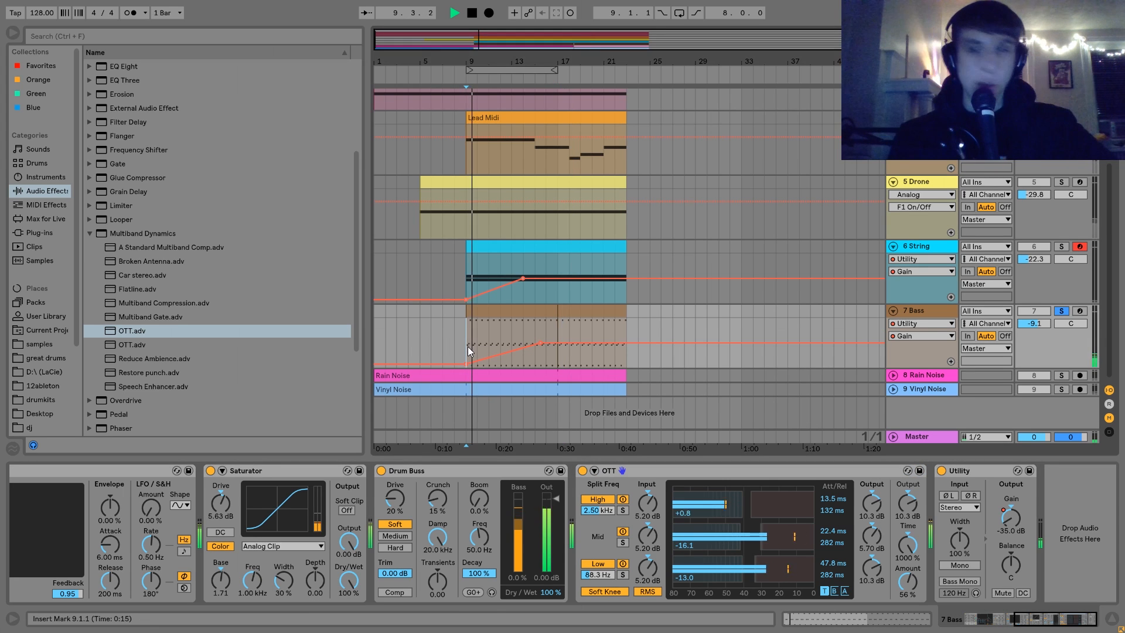
pyautogui.press('space')
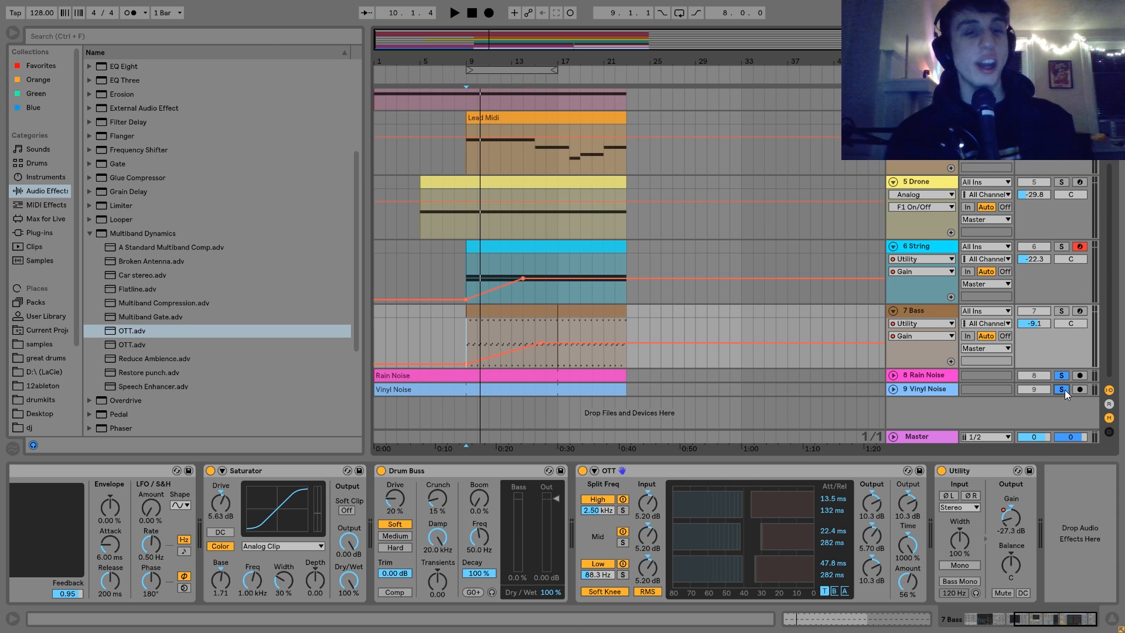
# Play the Rain Noise and Vinyl Noise tracks from bar 9, soloing each one in turn to hear it separately.
pyautogui.click(921, 375)
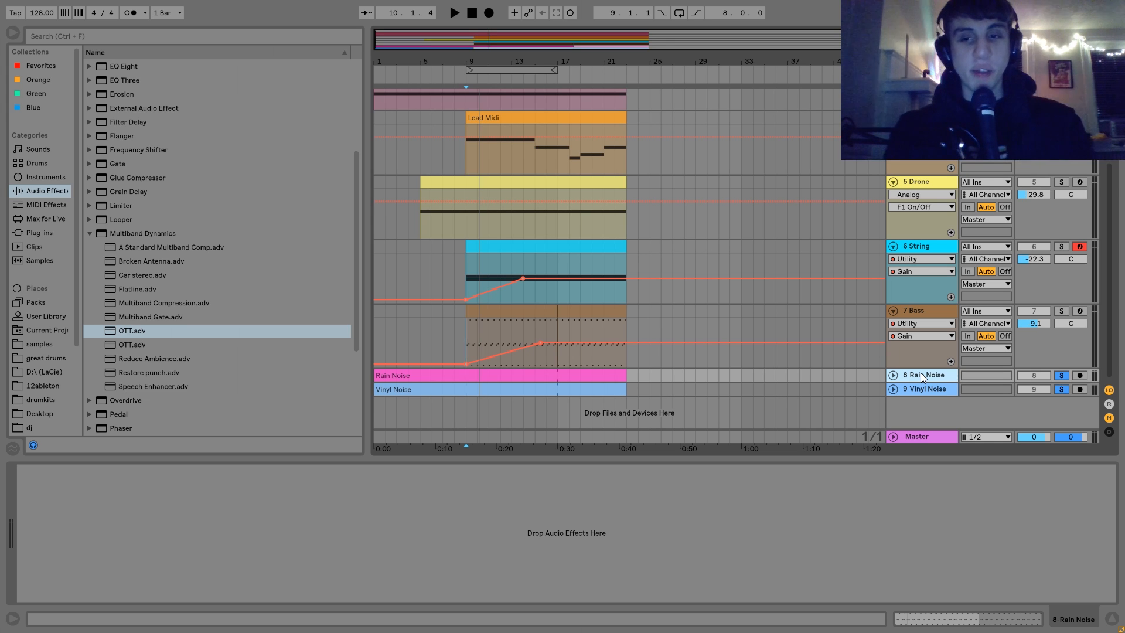
pyautogui.press('space')
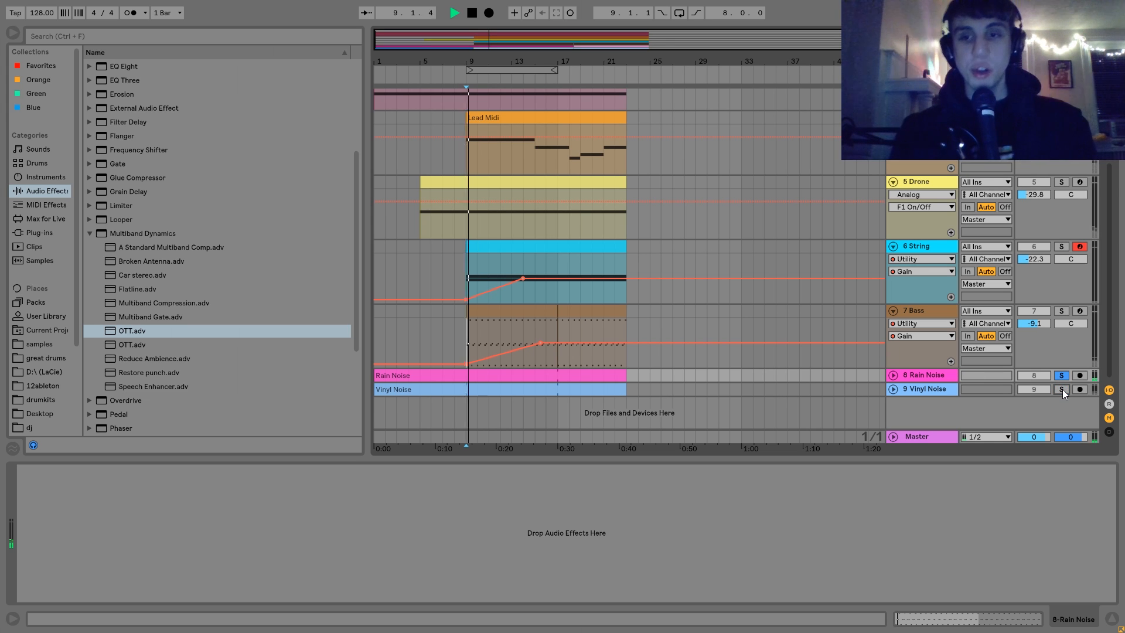
pyautogui.click(1058, 391)
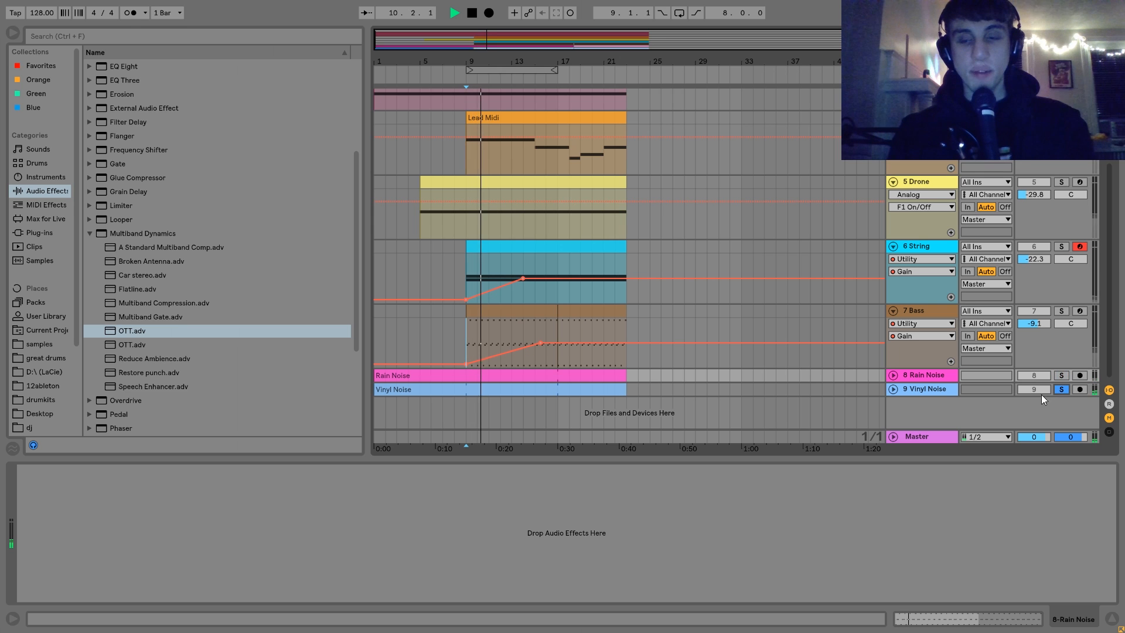
pyautogui.click(935, 389)
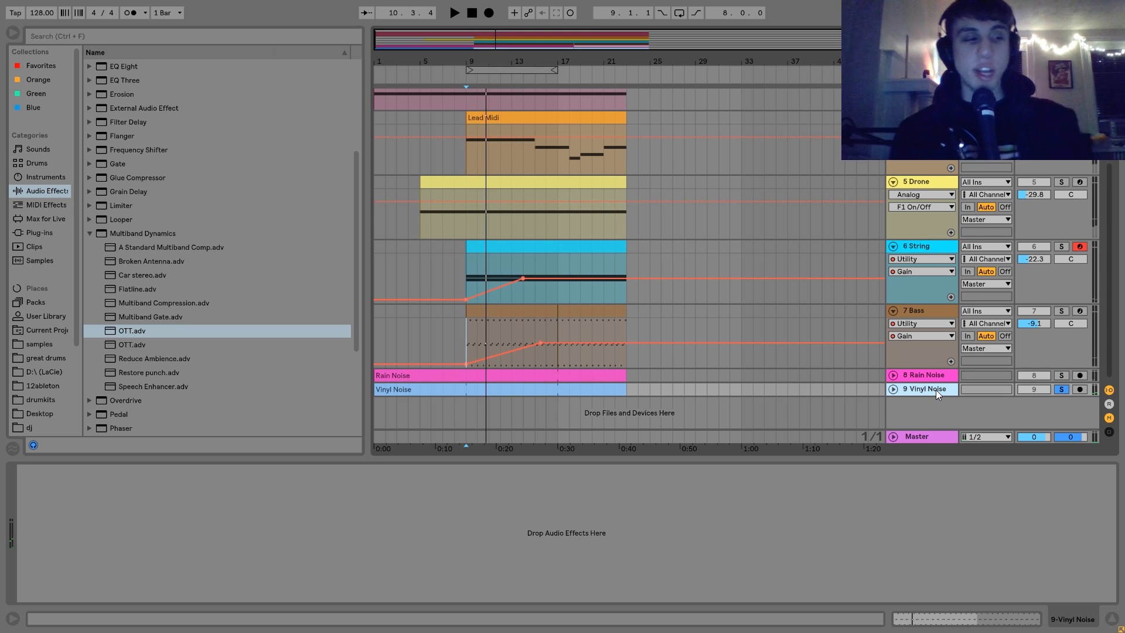
pyautogui.press('space')
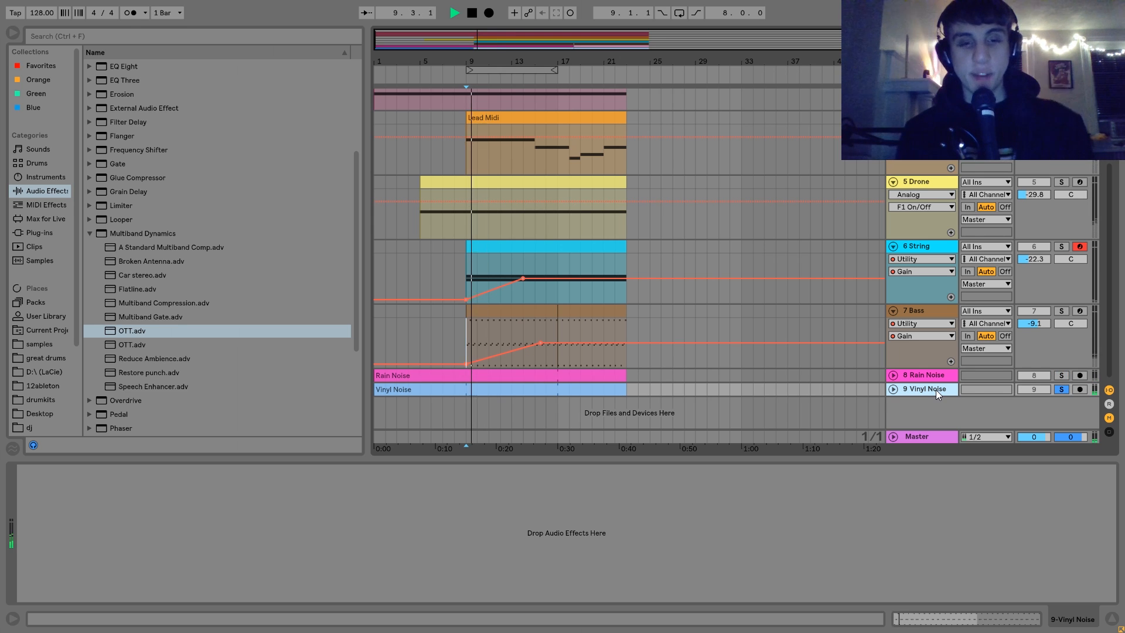
pyautogui.click(1060, 376)
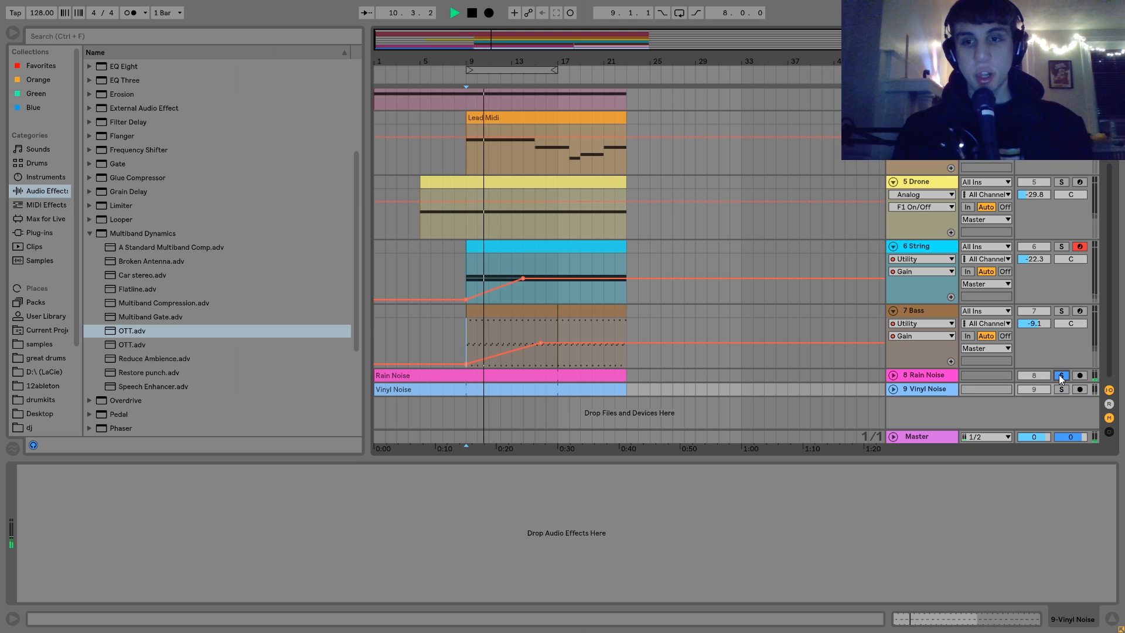
pyautogui.press('space')
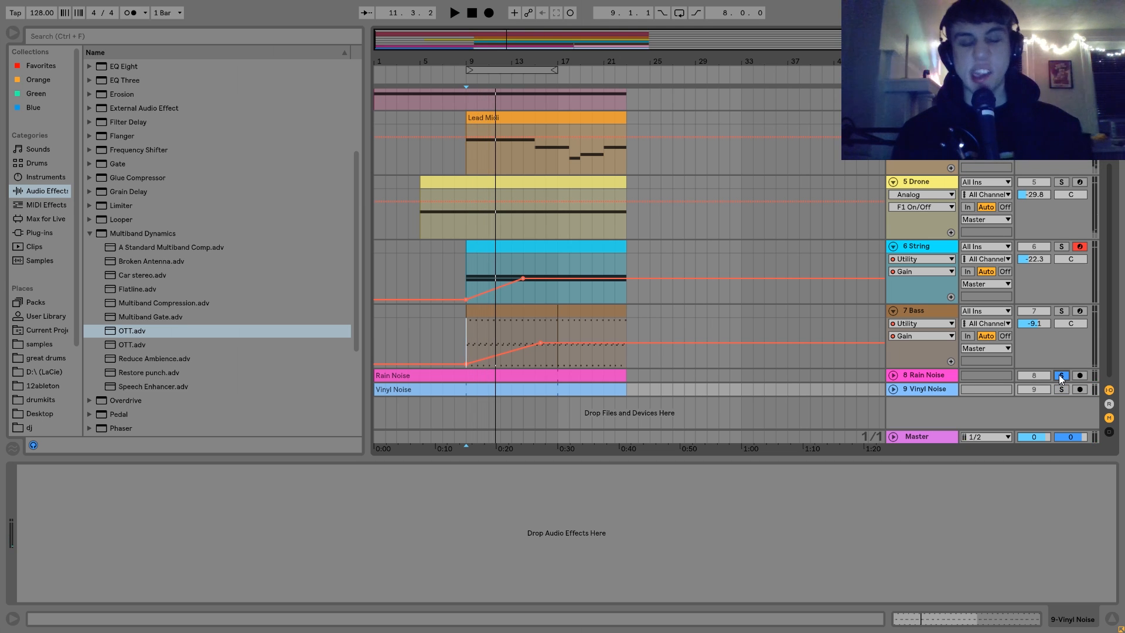
# Replay the soloed Rain Noise from bar 9, add the Vinyl Noise to the solo, and clear the solos during playback.
pyautogui.press('space')
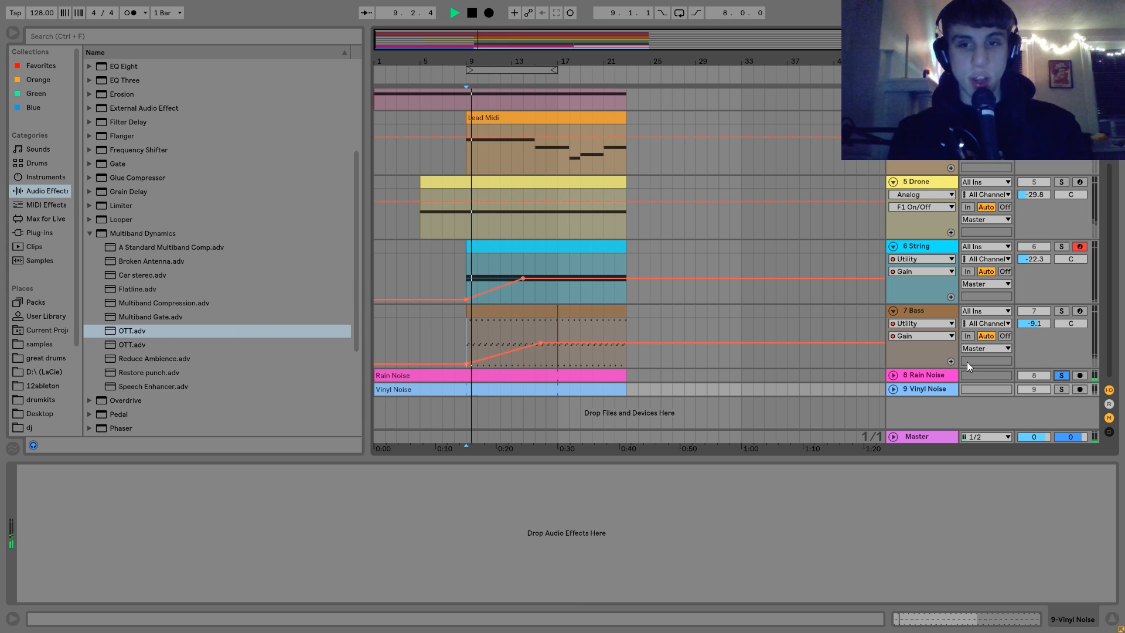
pyautogui.click(909, 374)
pyautogui.press('space')
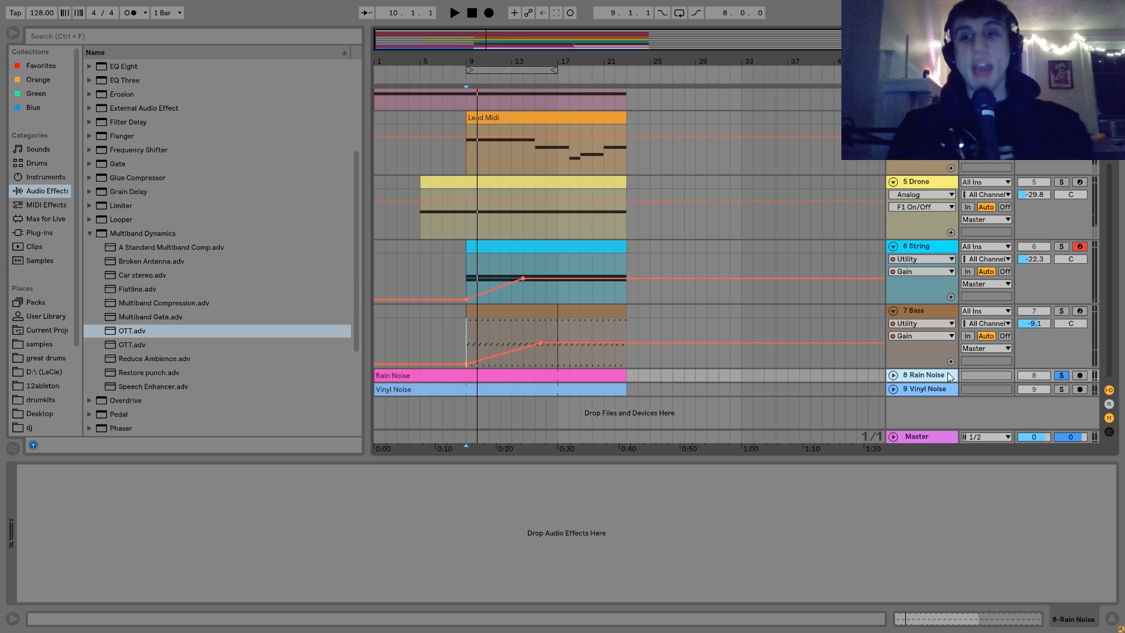
pyautogui.click(1065, 390)
pyautogui.press('space')
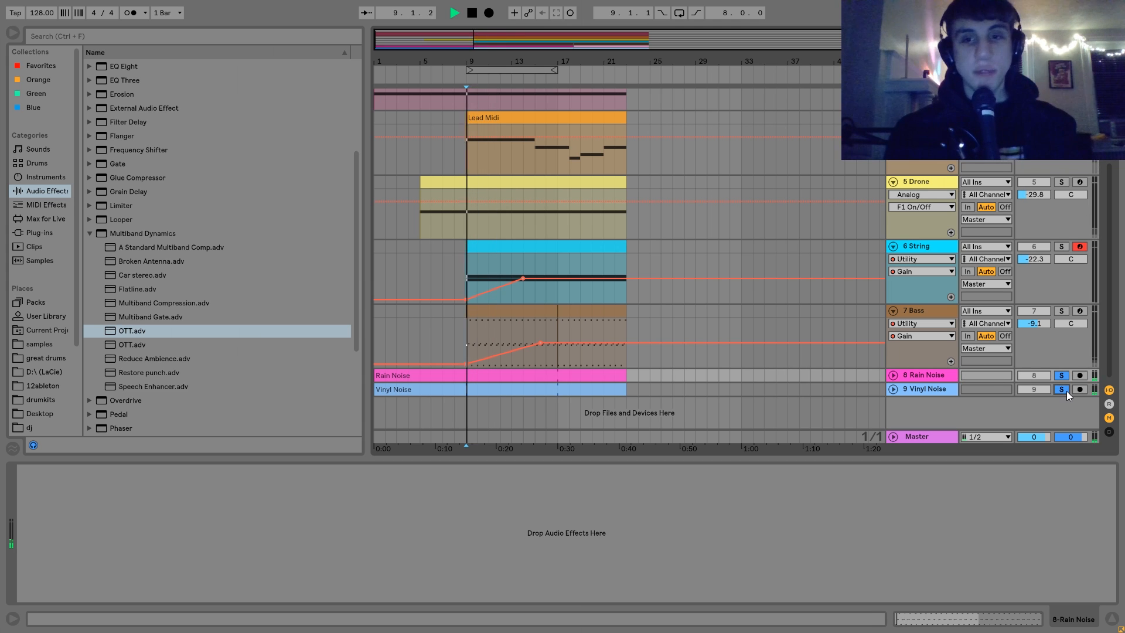
pyautogui.click(1061, 389)
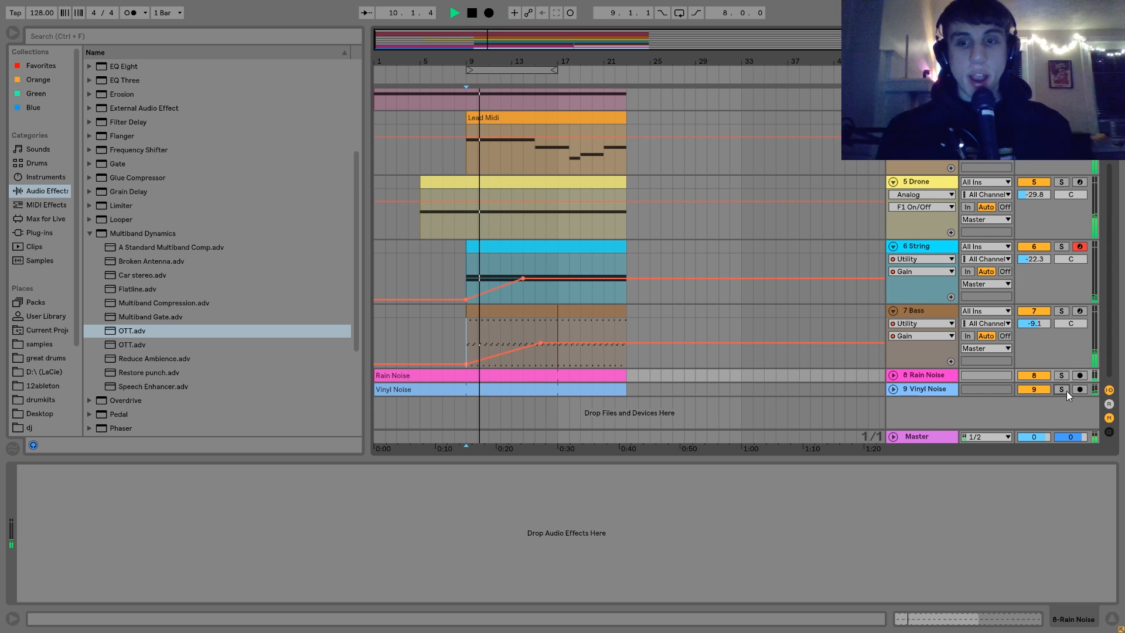
# Play the full mix from bar 1 with Rain Noise and Vinyl Noise muted and re-enabled for comparison, and replay it from the start.
pyautogui.press('space')
pyautogui.click(420, 369)
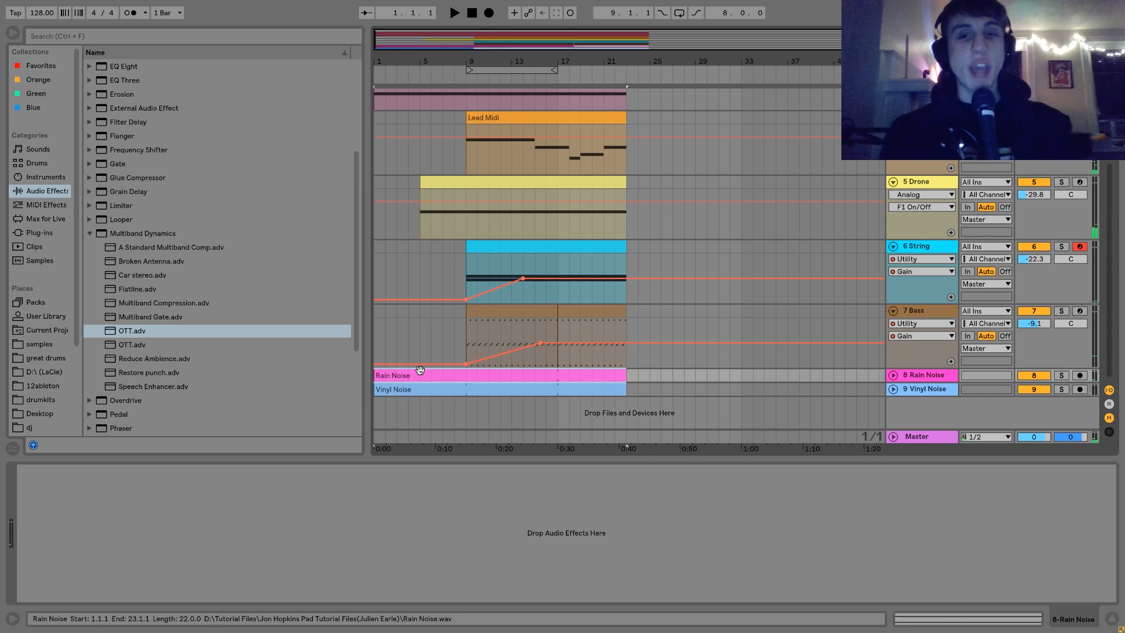
pyautogui.press('space')
pyautogui.click(1043, 378)
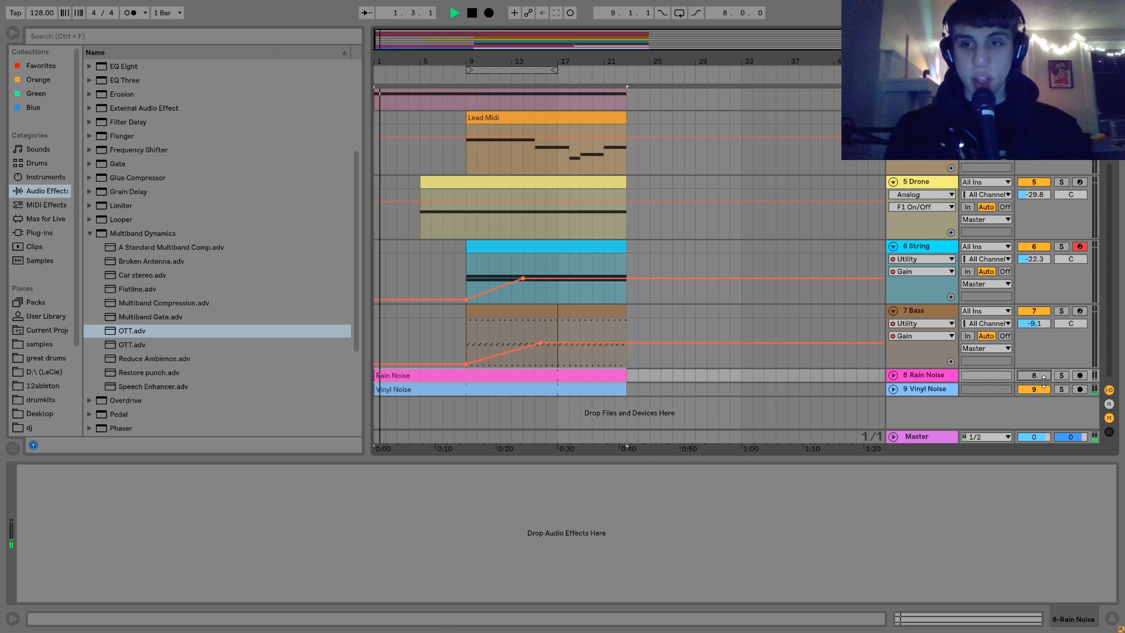
pyautogui.click(1045, 389)
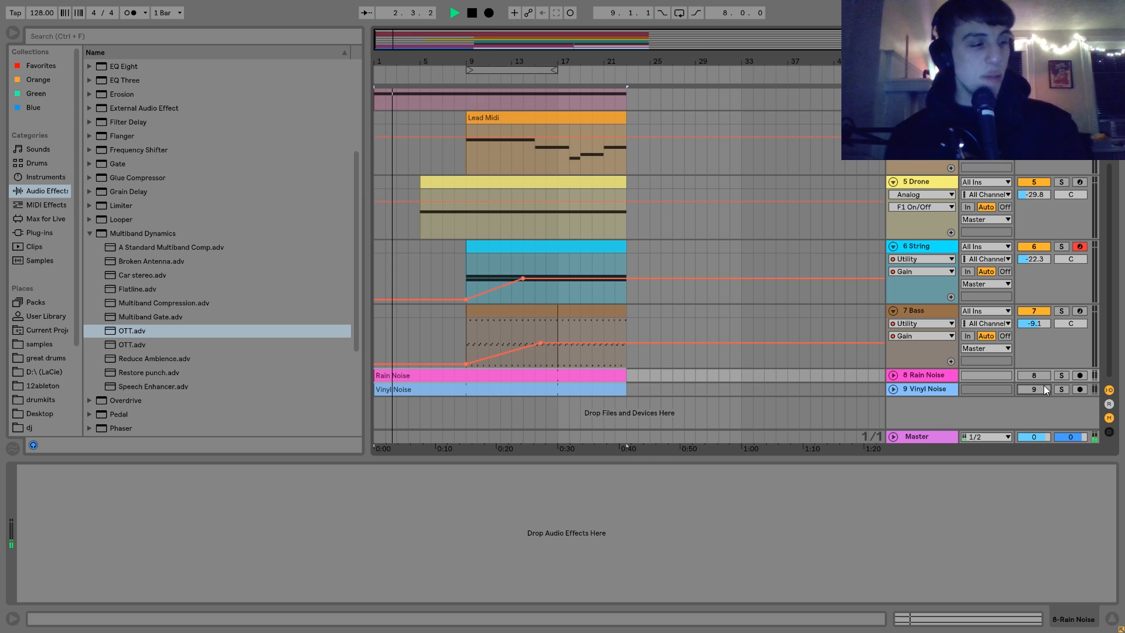
pyautogui.click(1045, 389)
pyautogui.click(1043, 375)
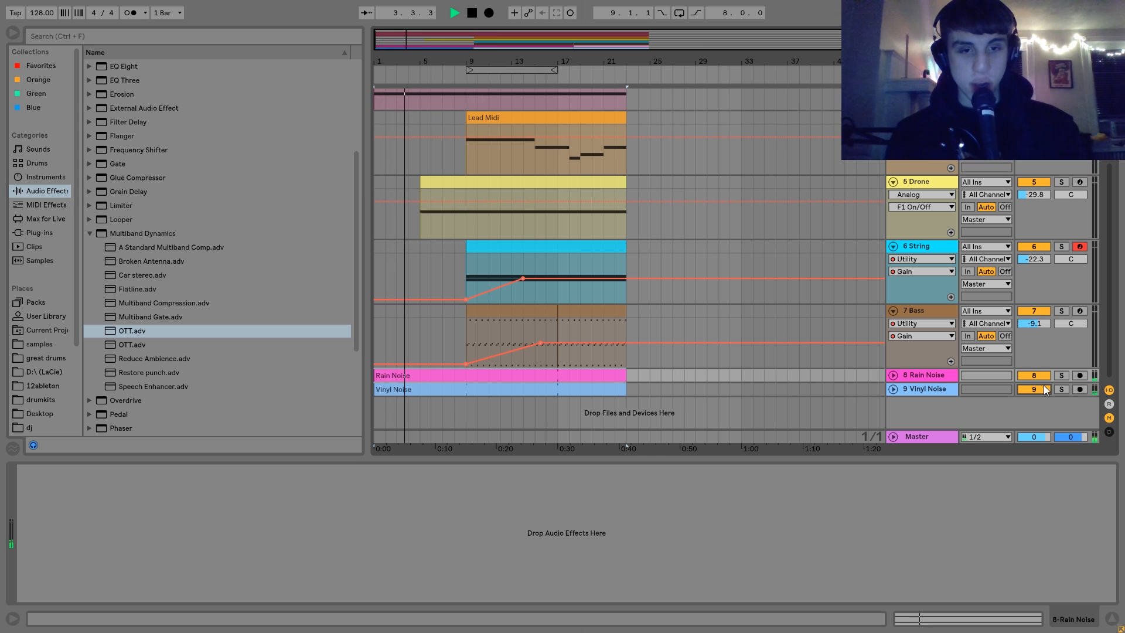
pyautogui.press('space')
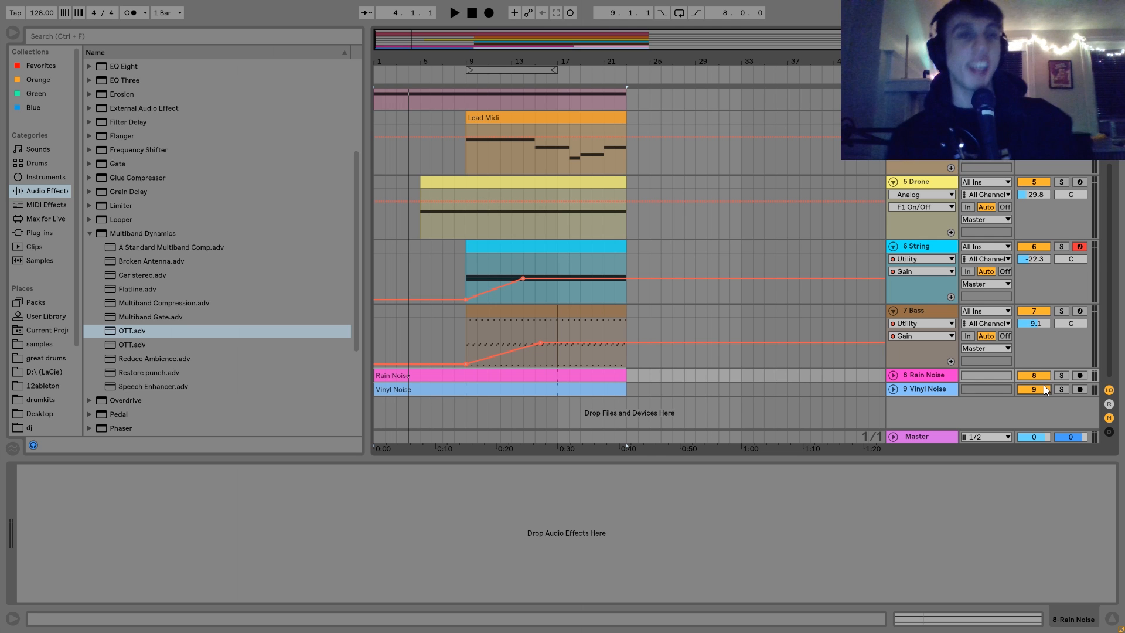
pyautogui.press('space')
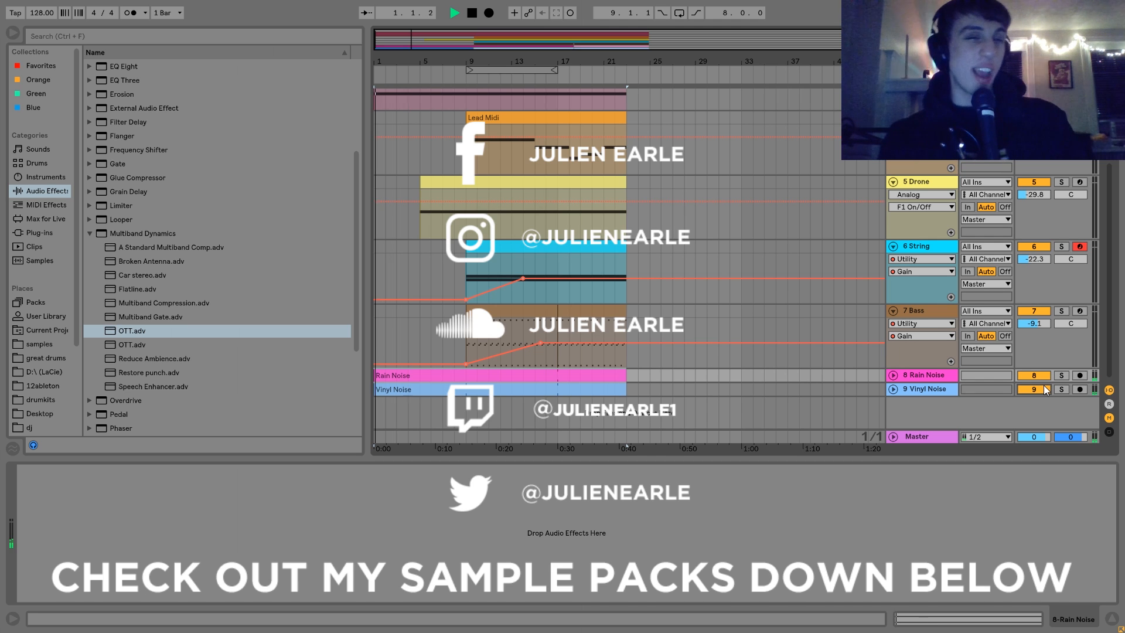